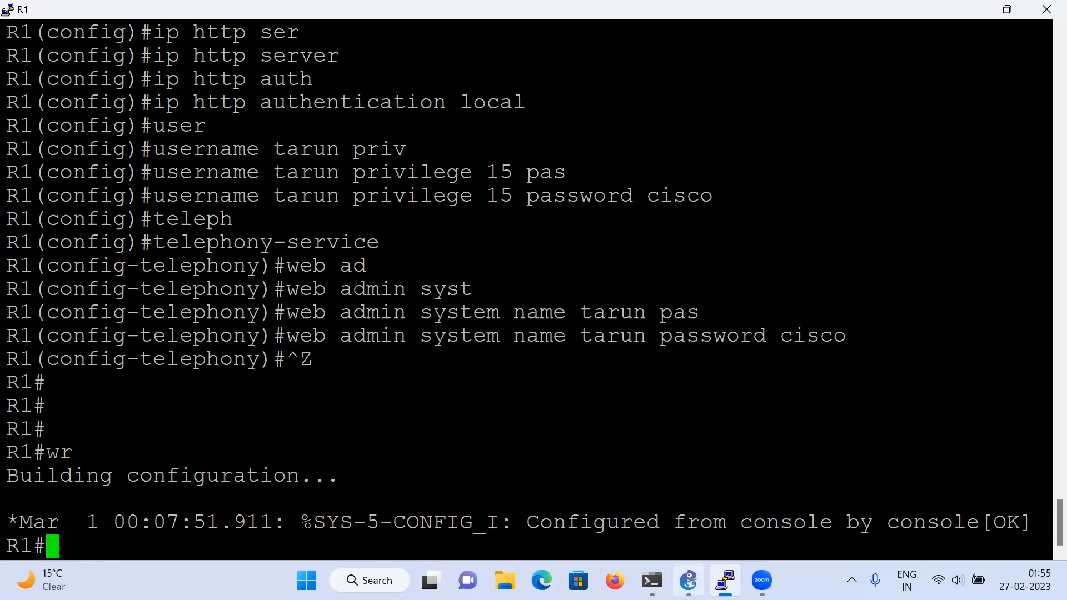
# - Begin a copy command on R1 with the TFTP source path tftp://10.10.10.2/
pyautogui.click(688, 581)
pyautogui.click(689, 580)
pyautogui.write('cop')
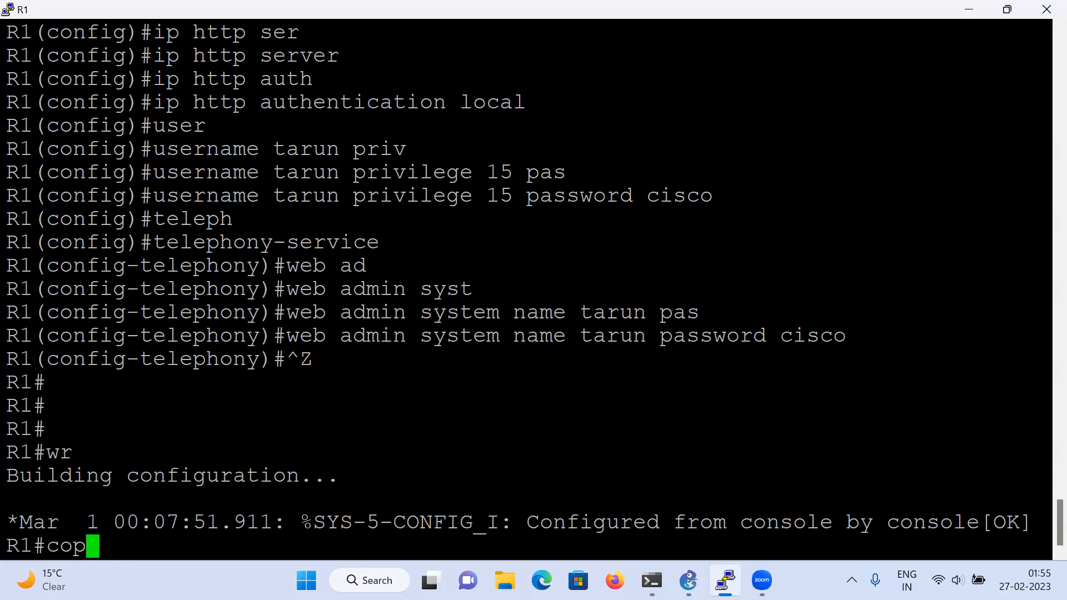
pyautogui.write('y tftp')
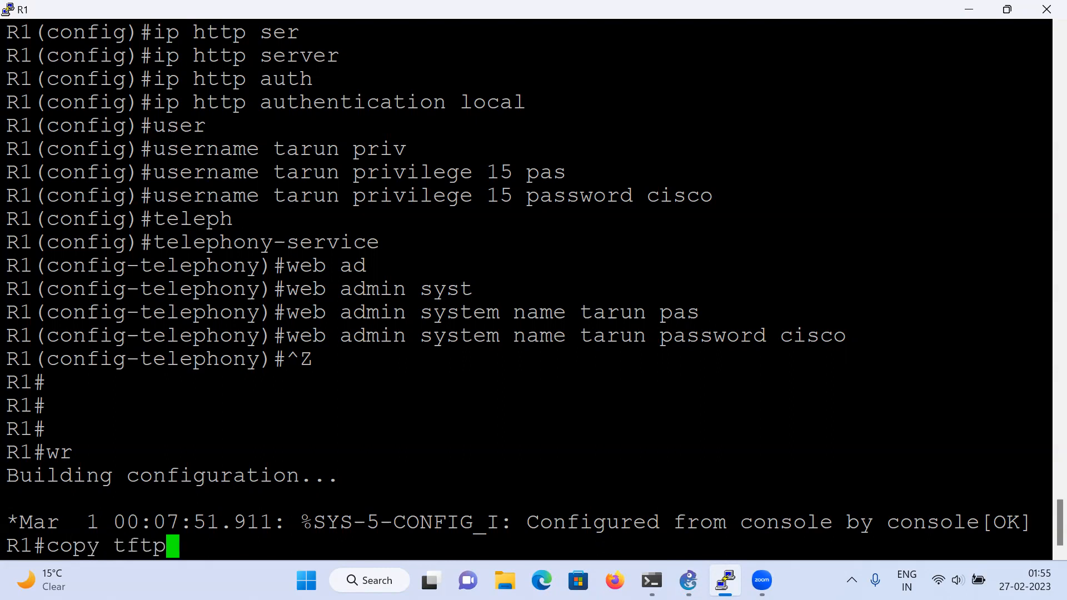
pyautogui.write('://10.0')
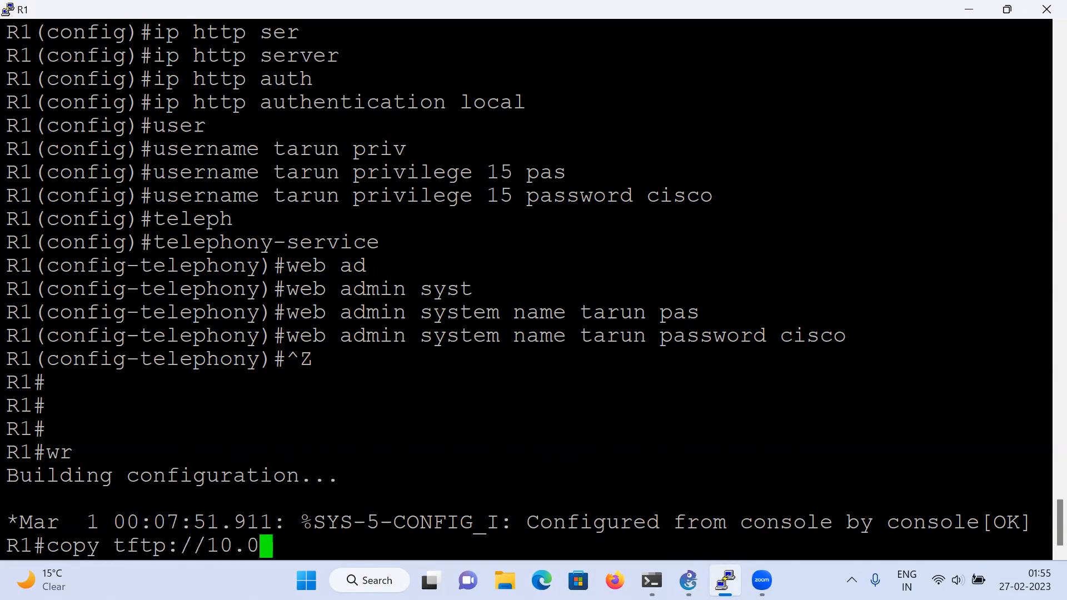
pyautogui.press('BackSpace')
pyautogui.write('10.10.10')
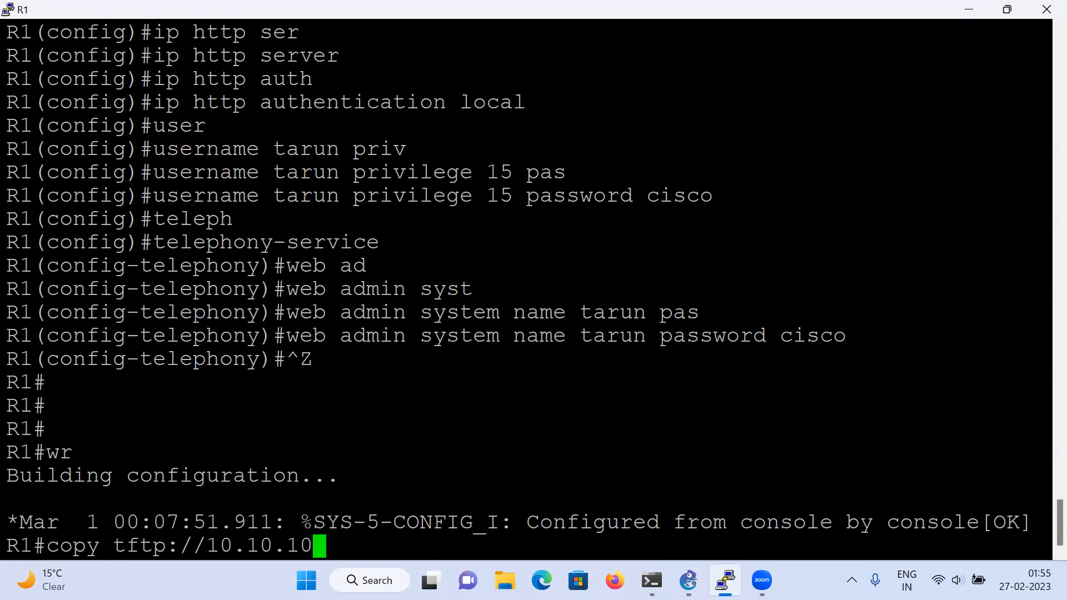
pyautogui.write('.2')
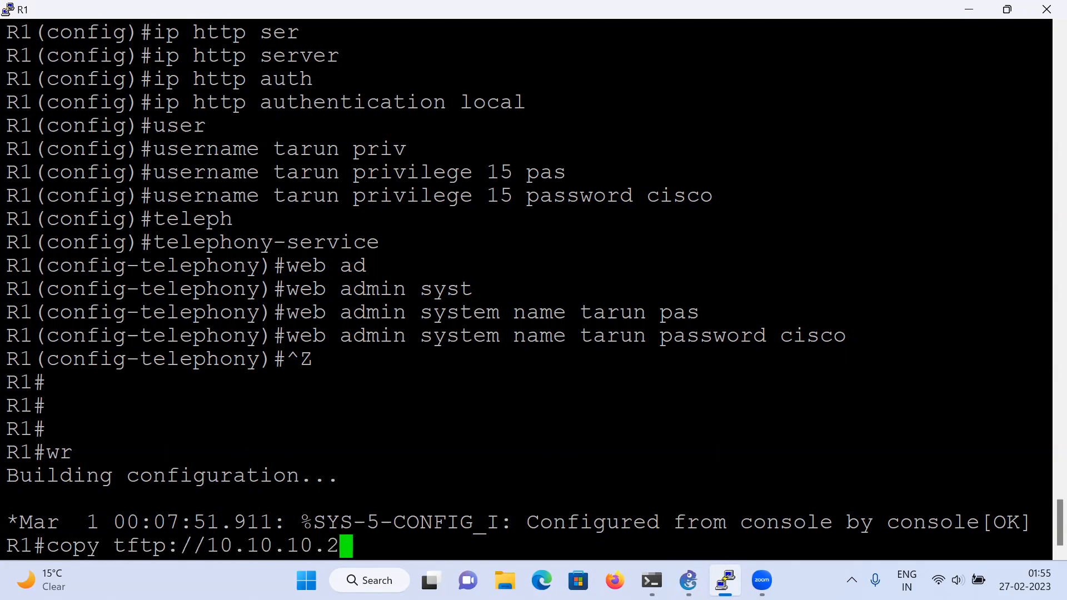
pyautogui.write('/')
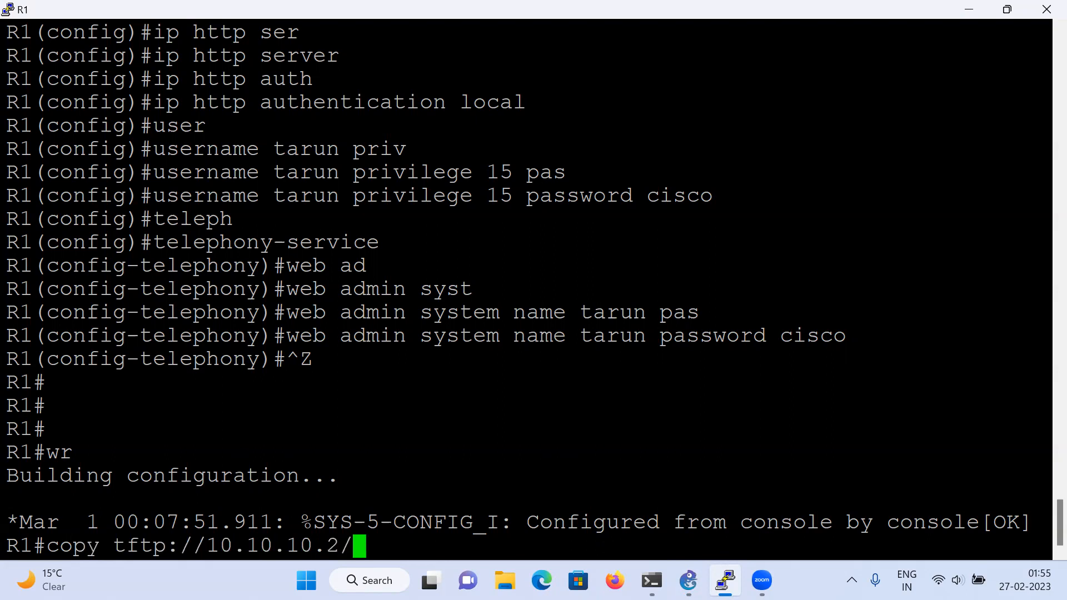
pyautogui.click(504, 581)
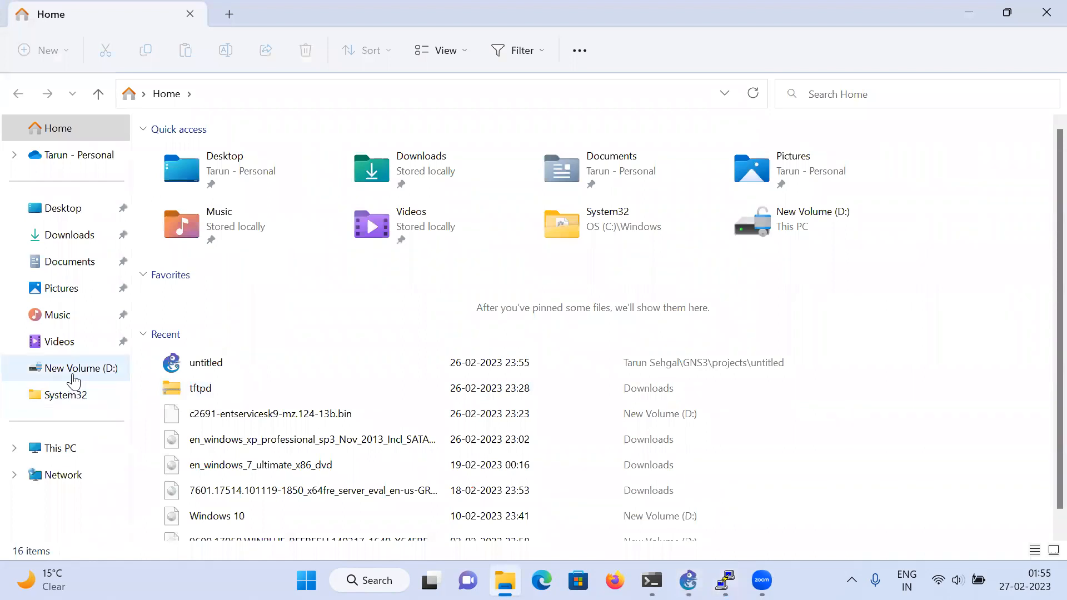
pyautogui.click(75, 368)
pyautogui.scroll(-1, 336, 446)
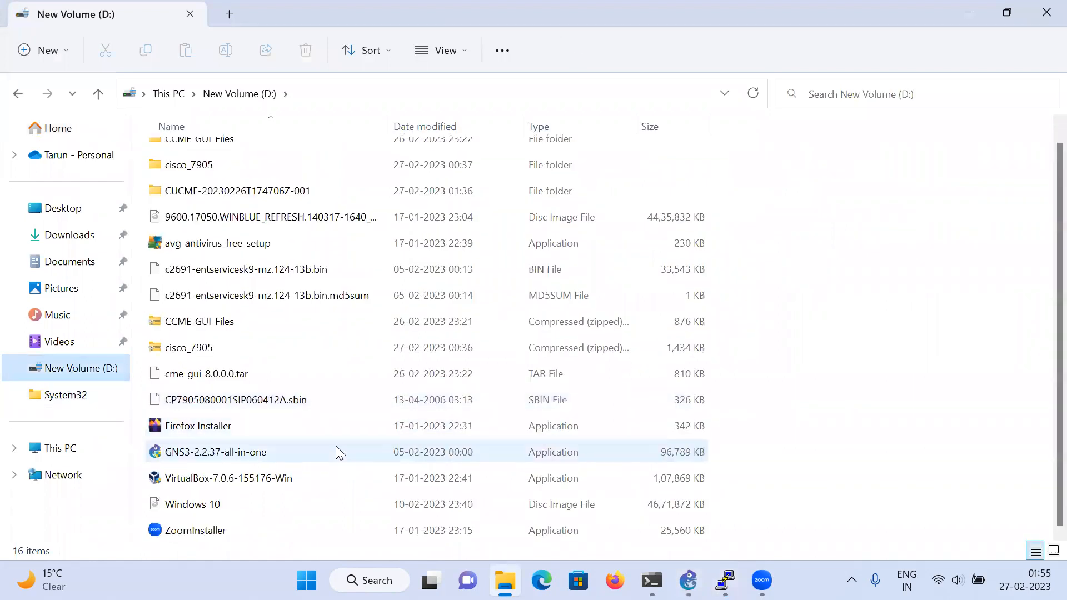
pyautogui.click(248, 408)
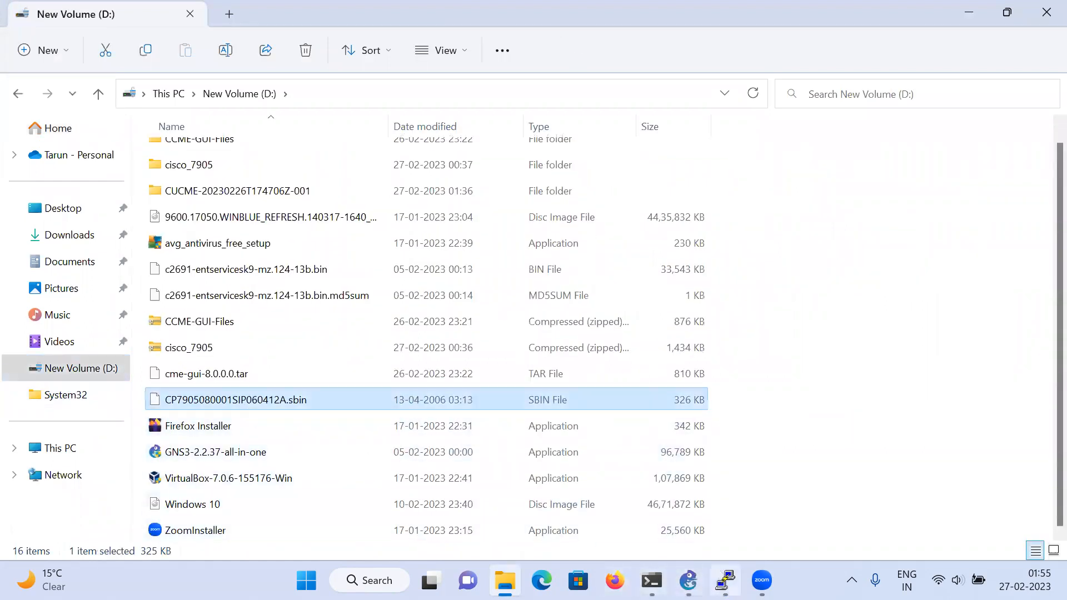
pyautogui.click(726, 580)
pyautogui.click(1006, 12)
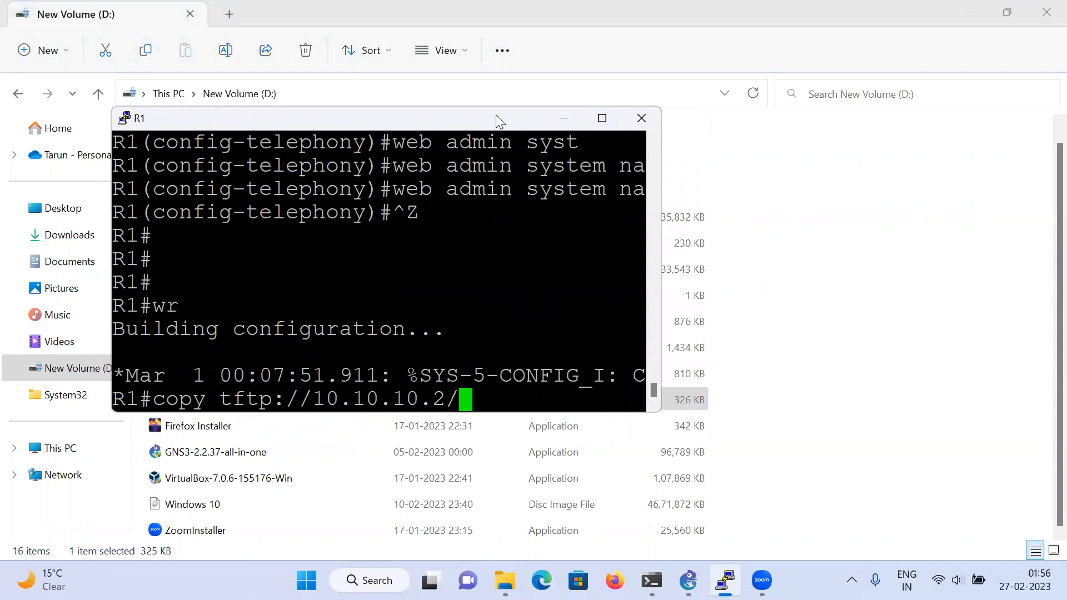
pyautogui.moveTo(503, 120); pyautogui.dragTo(828, 209)
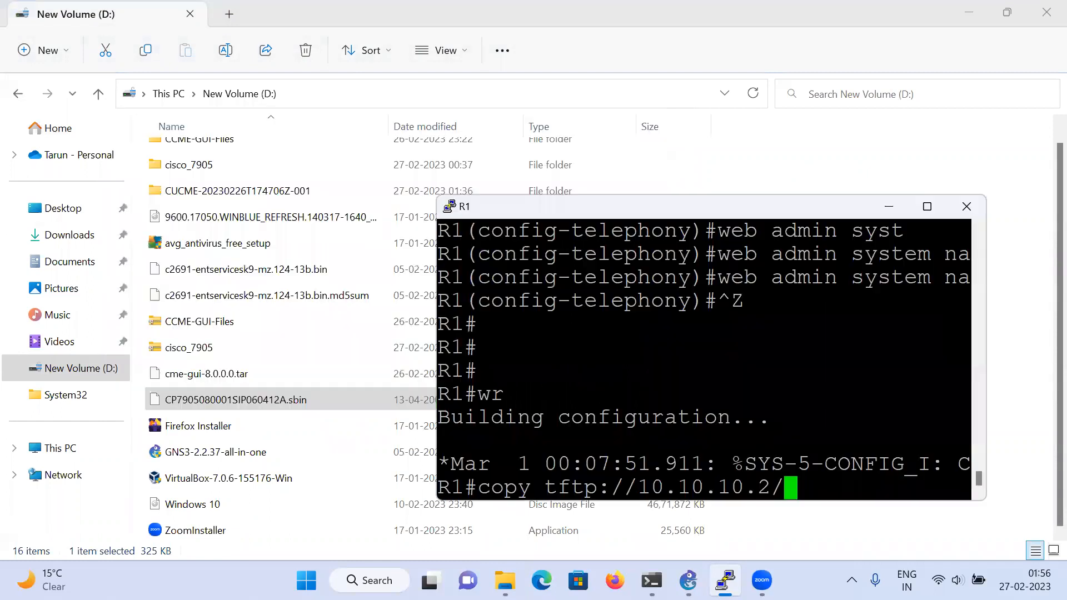
pyautogui.press('capslock')
pyautogui.write('CP')
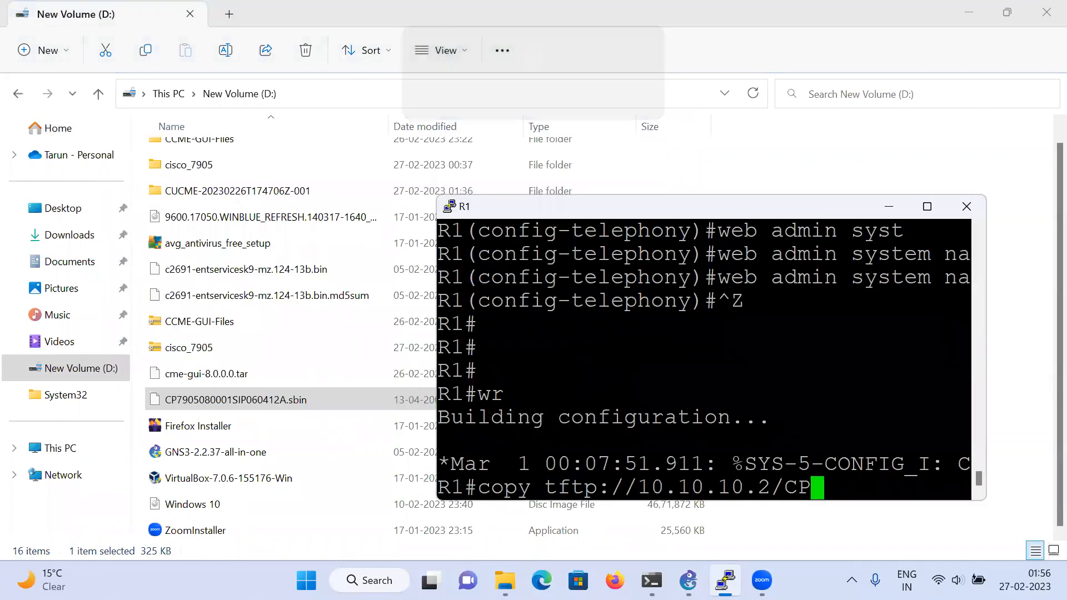
pyautogui.write('790')
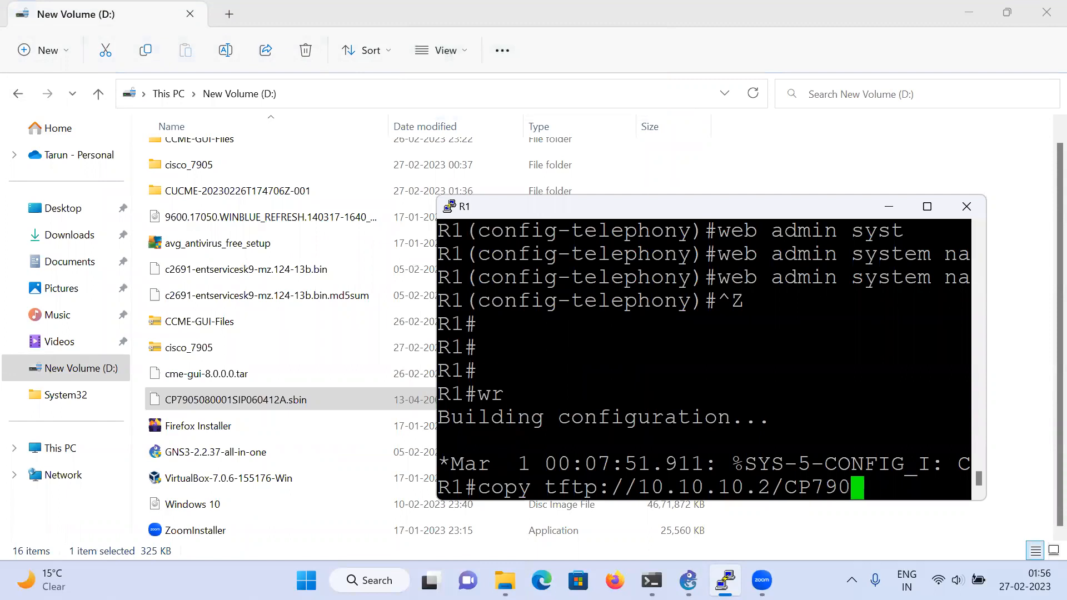
pyautogui.write('508000')
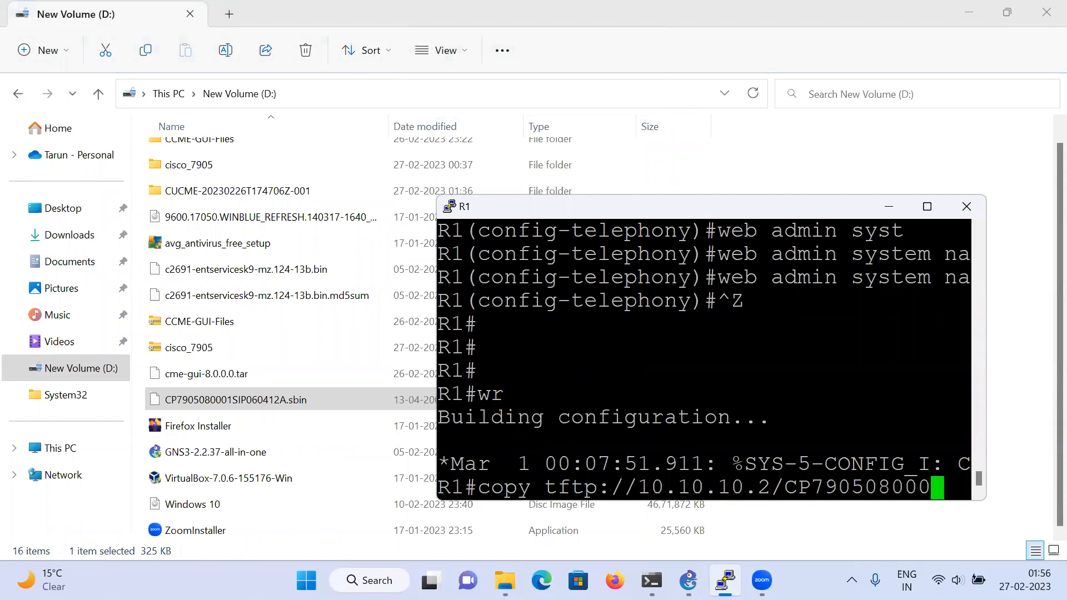
pyautogui.press('capslock')
pyautogui.write('1sip')
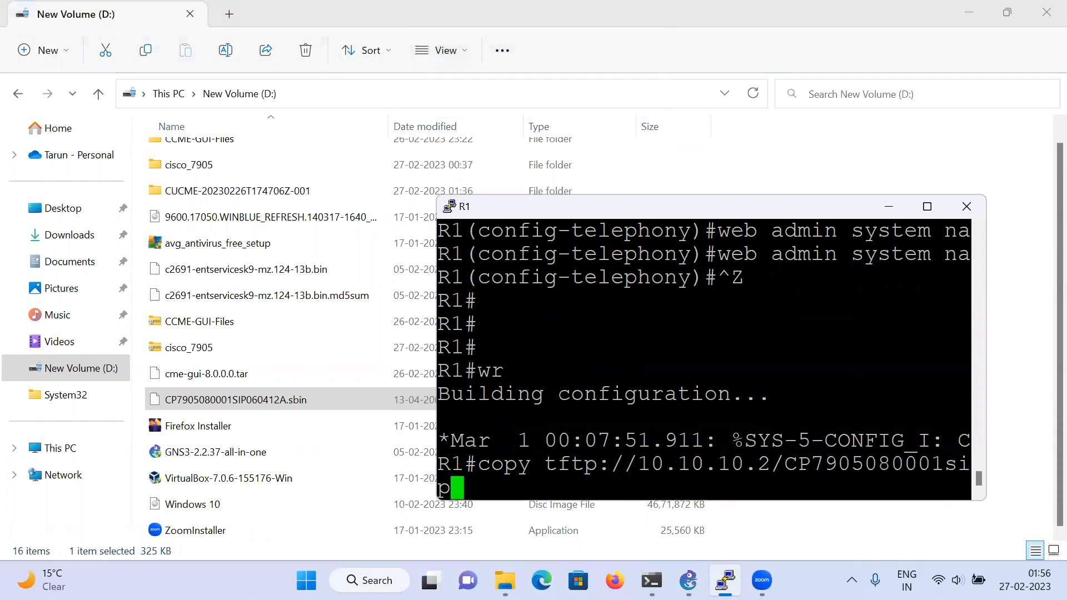
pyautogui.write('060')
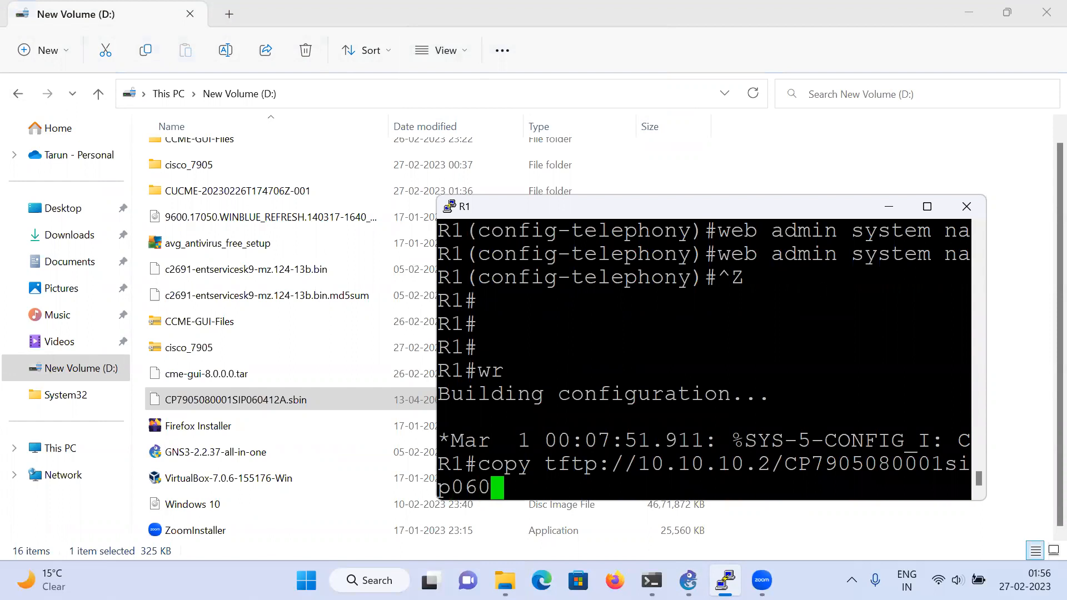
pyautogui.write('4')
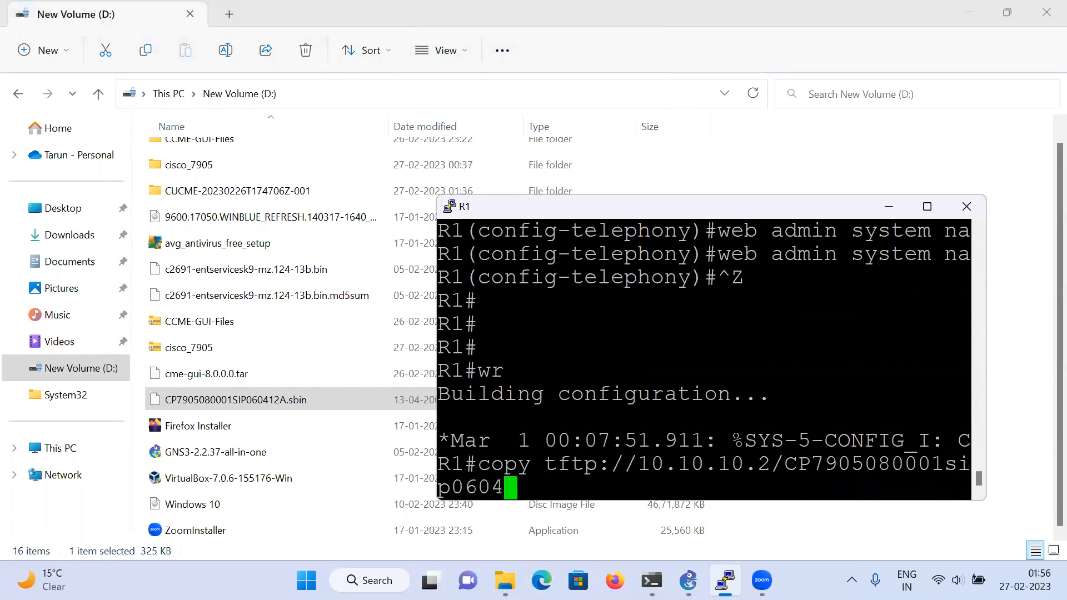
pyautogui.write('12a.')
pyautogui.press('capslock')
pyautogui.write('SBIN')
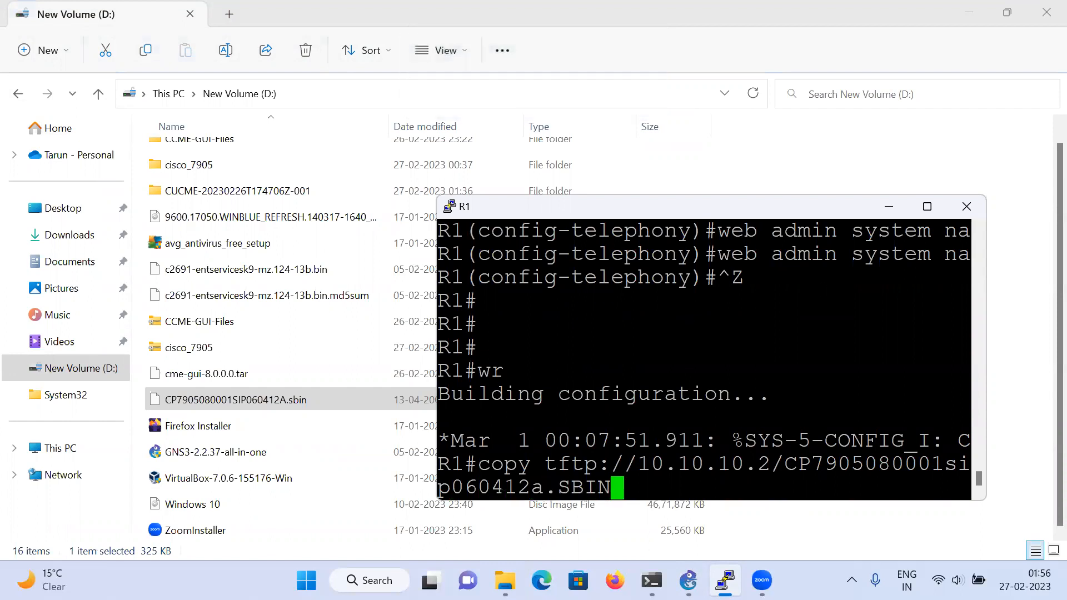
# - Remove the .SBIN extension and change the last letter of the file name to a capital A
pyautogui.press('BackSpace')
pyautogui.press('BackSpace')
pyautogui.press('BackSpace')
pyautogui.press('BackSpace')
pyautogui.press('BackSpace')
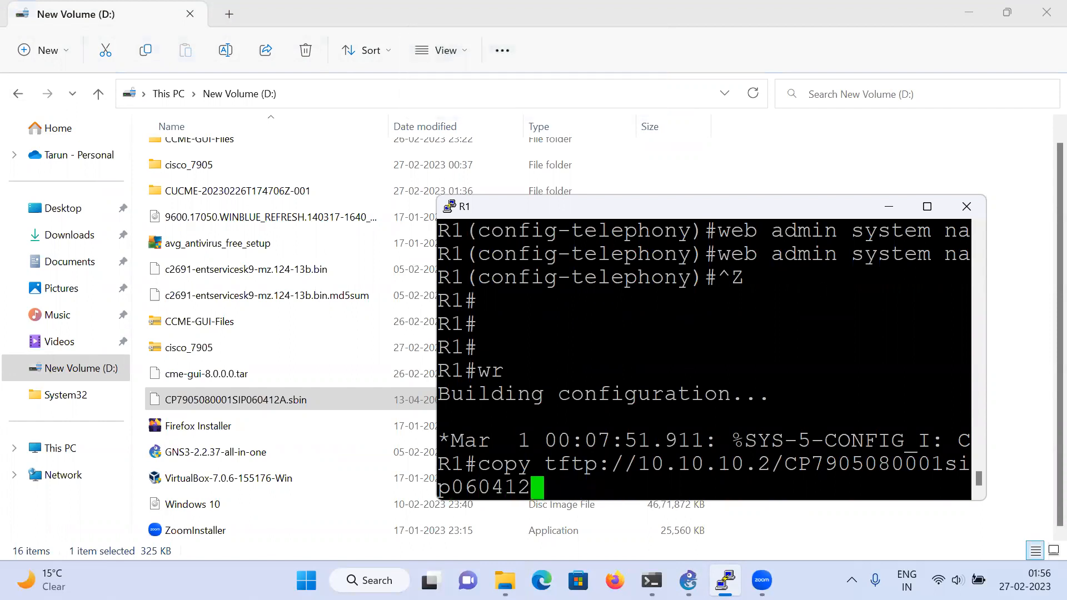
pyautogui.press('capslock')
pyautogui.press('capslock')
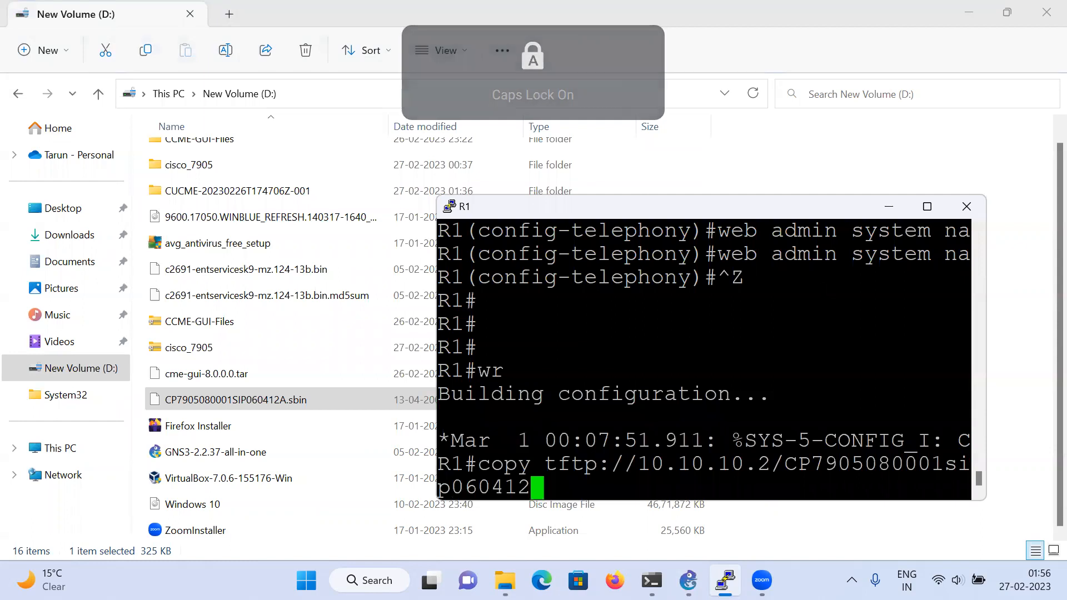
pyautogui.write('A')
# - Replace the lowercase sip inside the file name with uppercase SIP
pyautogui.press('Left')
pyautogui.press('Left')
pyautogui.press('Left')
pyautogui.press('Left')
pyautogui.press('Left')
pyautogui.press('Left')
pyautogui.press('Left')
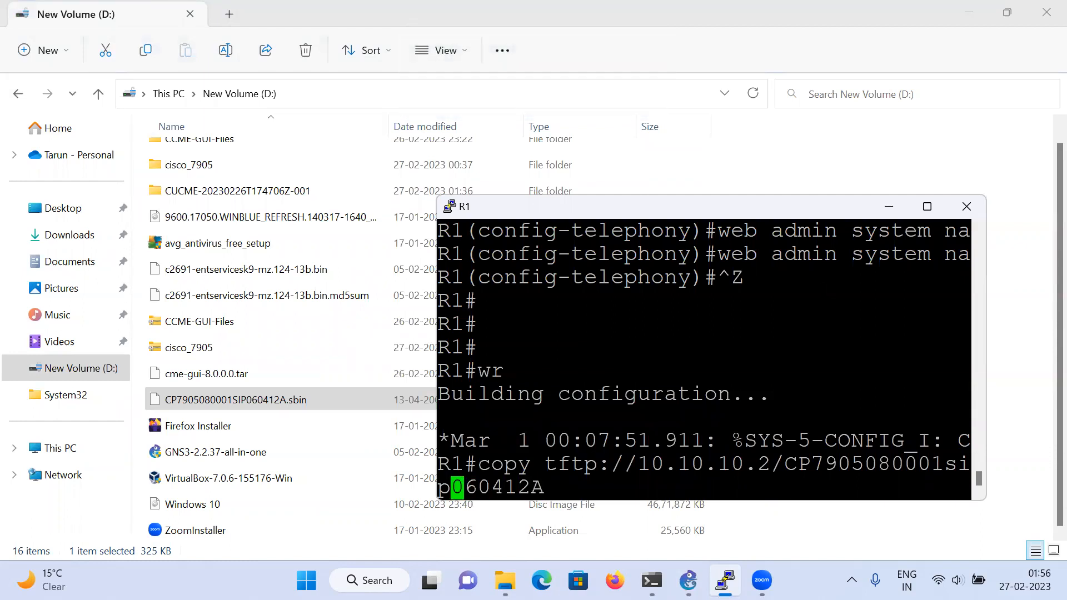
pyautogui.press('BackSpace')
pyautogui.press('BackSpace')
pyautogui.press('capslock')
pyautogui.write('ip')
pyautogui.press('BackSpace')
pyautogui.press('BackSpace')
pyautogui.press('BackSpace')
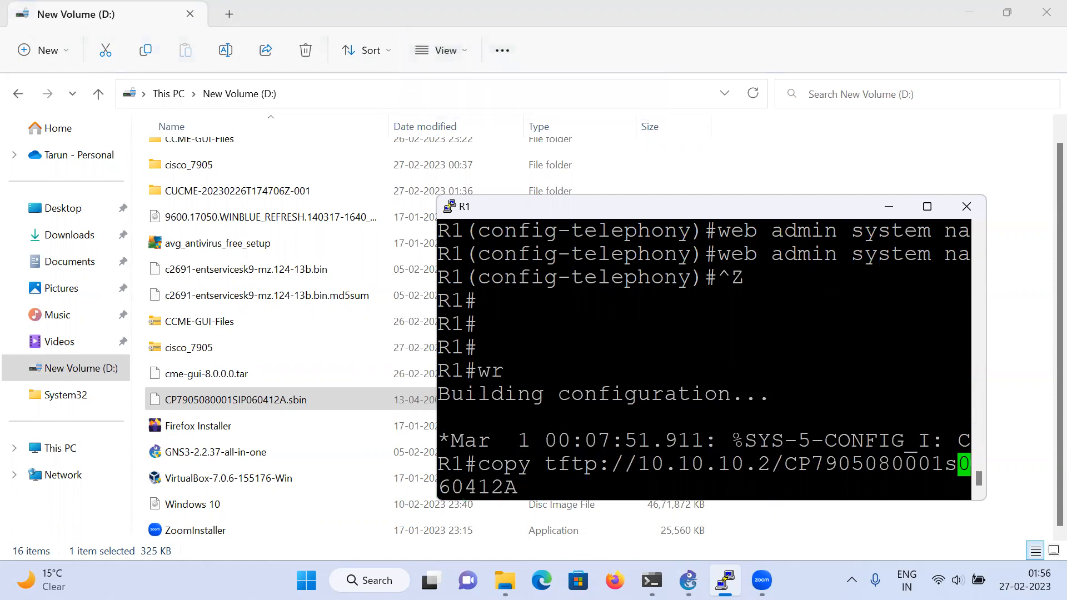
pyautogui.press('capslock')
pyautogui.write('SIP')
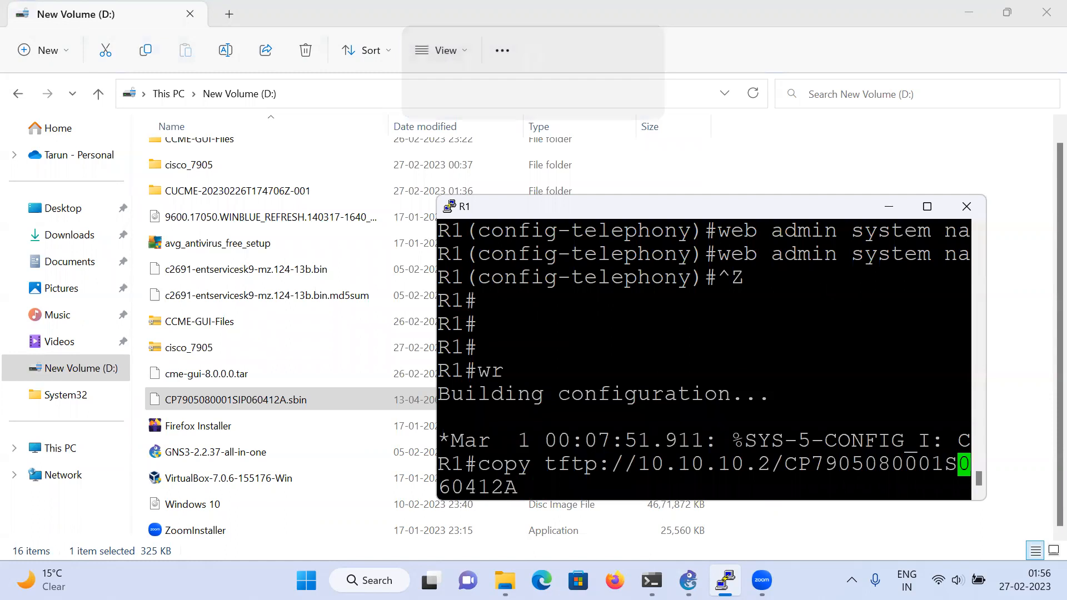
# - Complete the copy command with the .sbin extension and the flash: destination, and run it with the default destination filename
pyautogui.press('capslock')
pyautogui.press('Right')
pyautogui.press('Right')
pyautogui.press('Right')
pyautogui.press('Right')
pyautogui.press('Right')
pyautogui.press('Right')
pyautogui.press('Right')
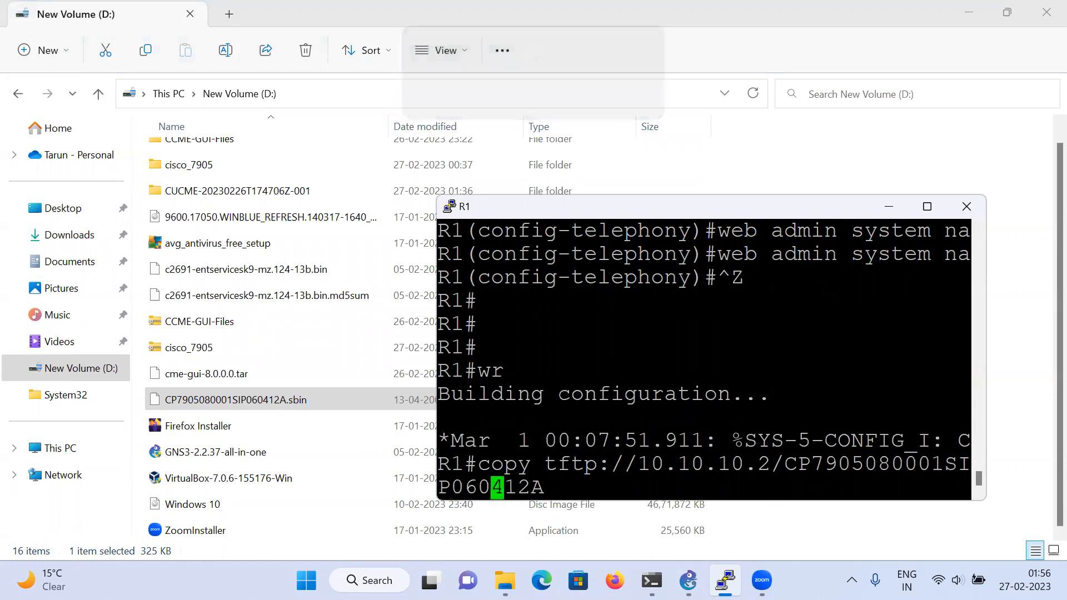
pyautogui.write('.s')
pyautogui.press('capslock')
pyautogui.press('BackSpace')
pyautogui.write('S')
pyautogui.press('capslock')
pyautogui.press('BackSpace')
pyautogui.write('s')
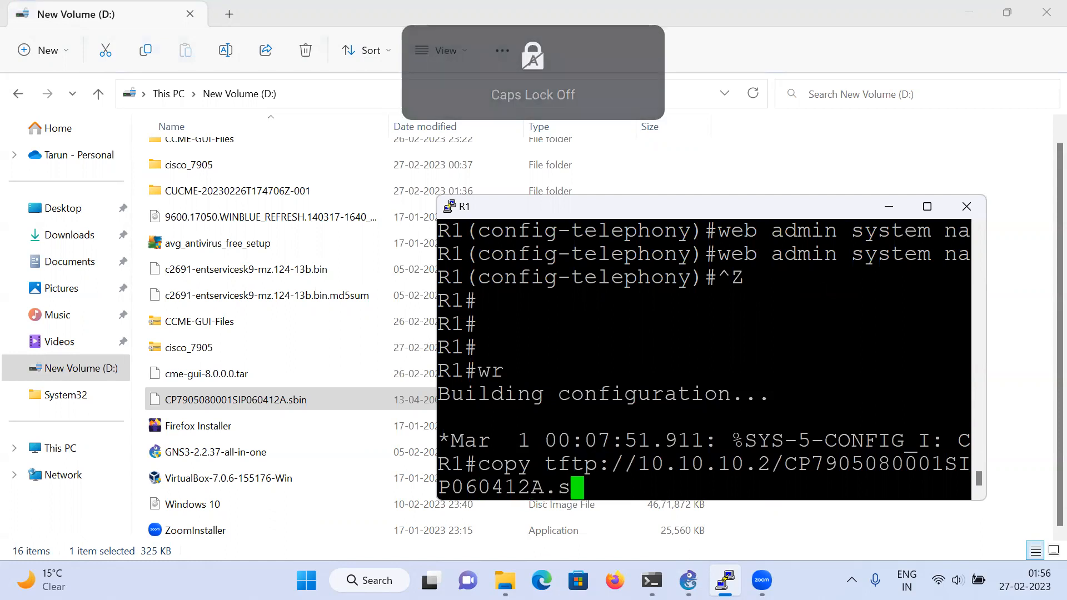
pyautogui.write('bin flash:')
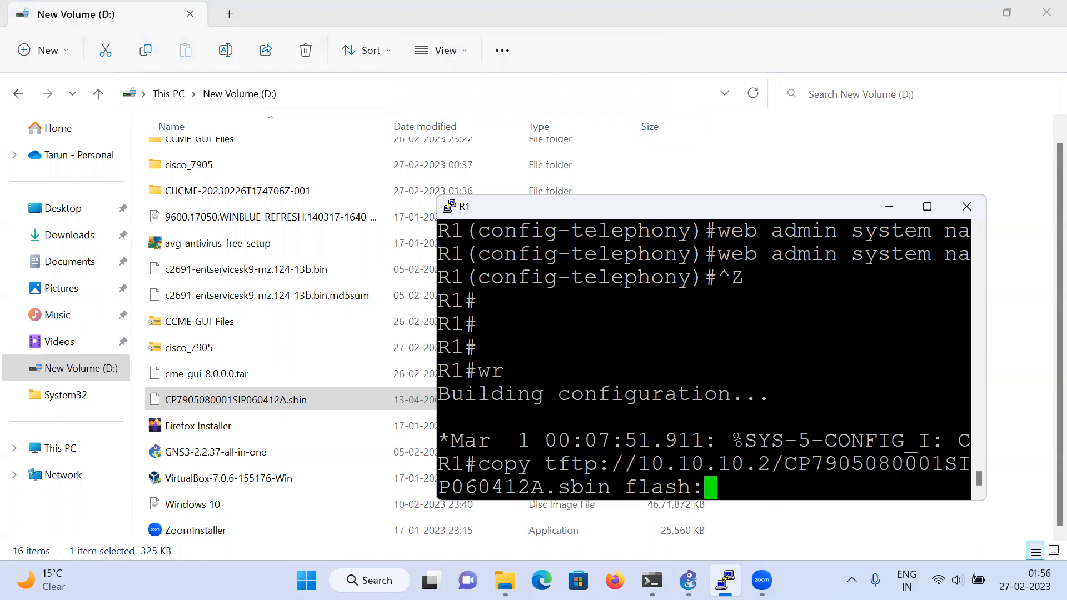
pyautogui.press('Return')
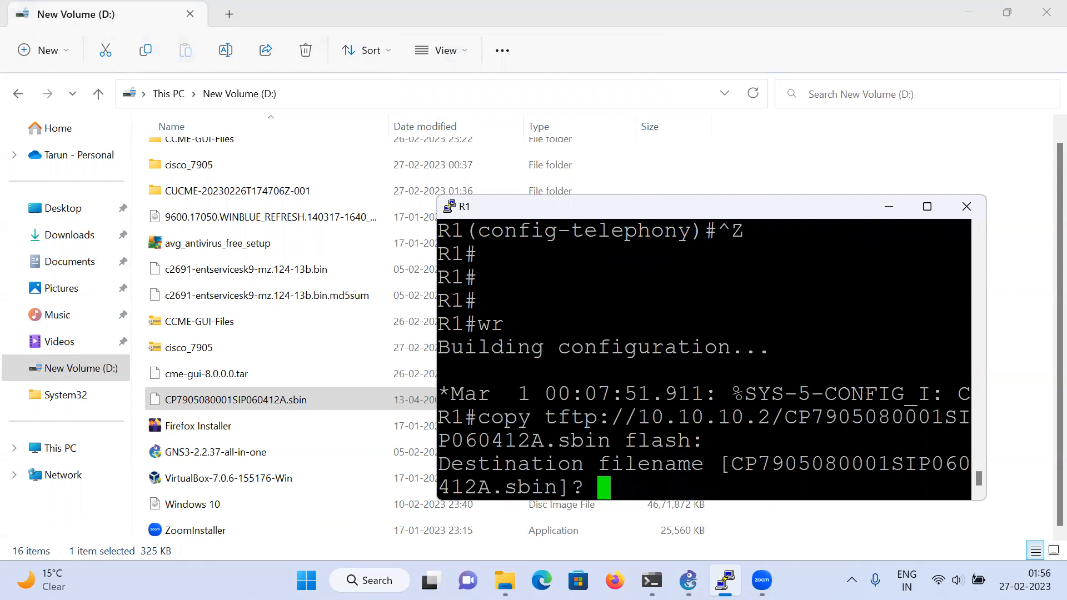
pyautogui.press('Return')
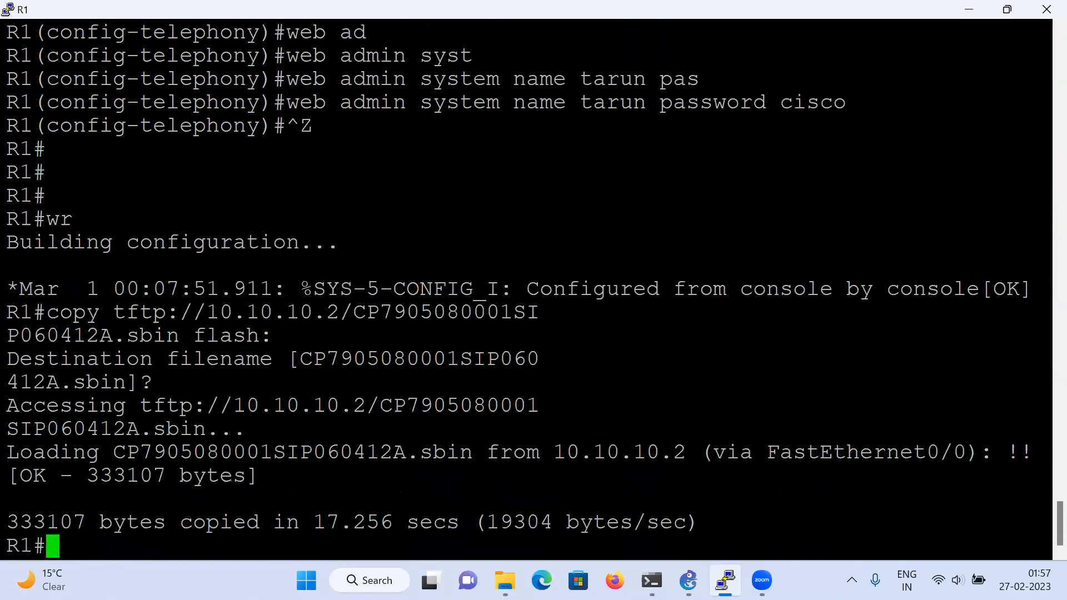
# - List the contents of R1's flash memory to check for the copied firmware file
pyautogui.write('sh fla')
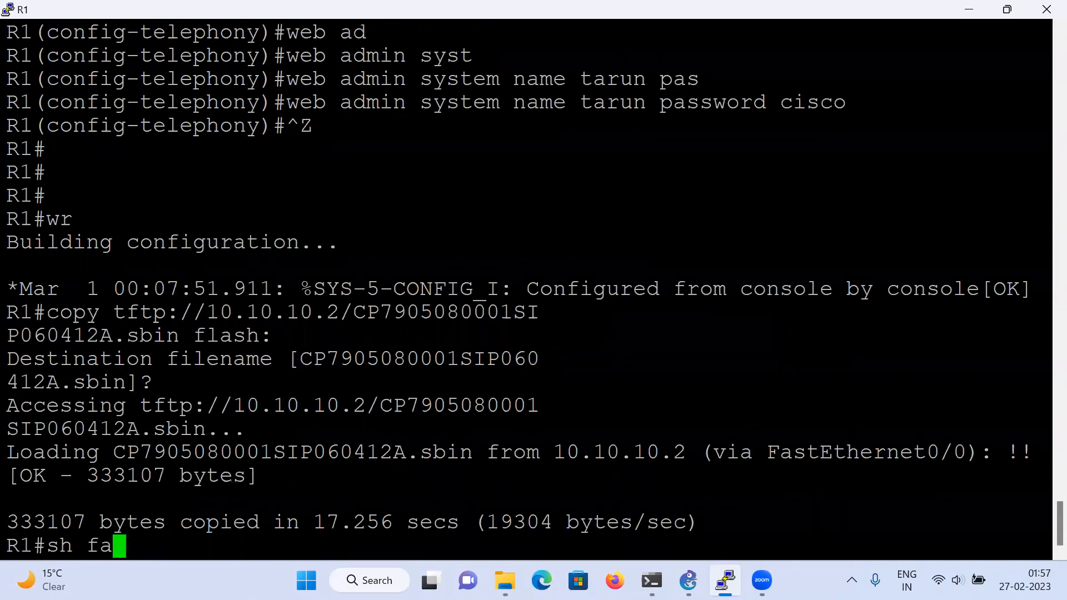
pyautogui.press('Tab')
pyautogui.press('Return')
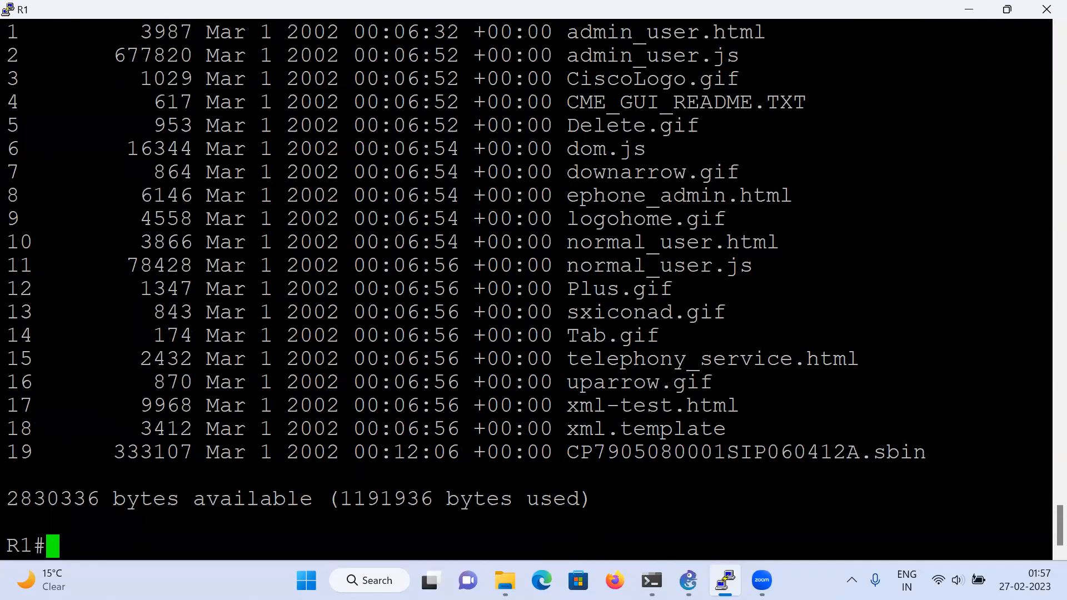
# - Enter R1's telephony-service configuration mode and set max-ephones to 24
pyautogui.write('conf t')
pyautogui.press('Return')
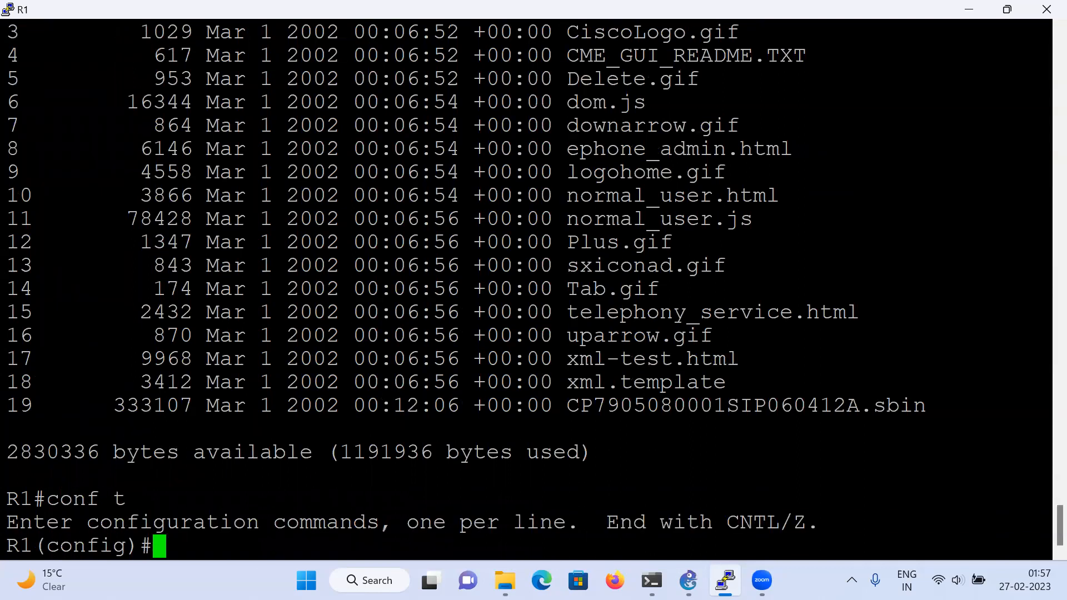
pyautogui.write('telep')
pyautogui.press('Tab')
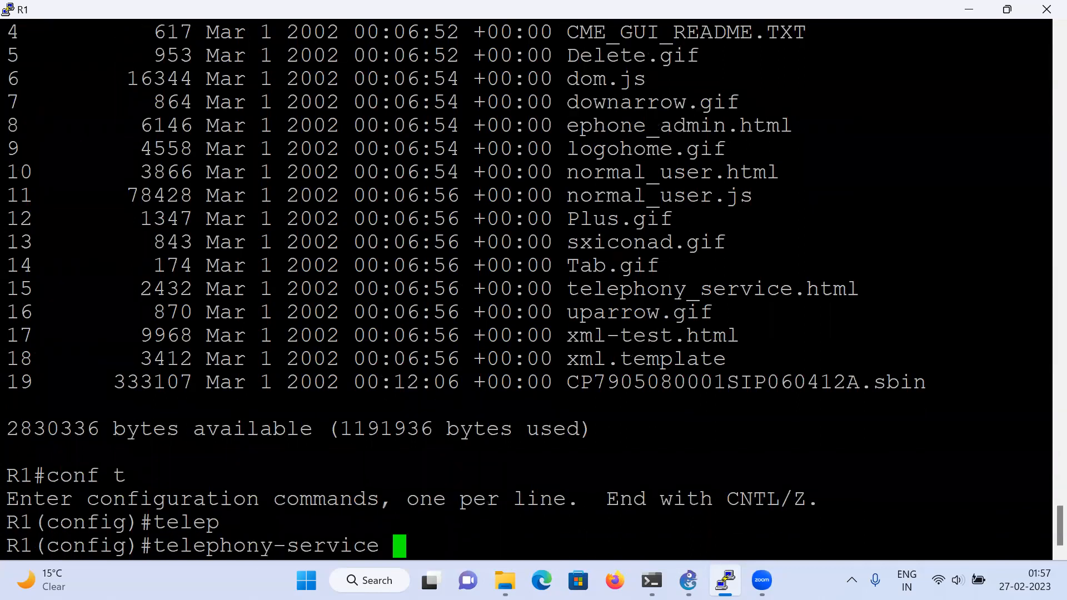
pyautogui.press('Return')
pyautogui.write('max-ep')
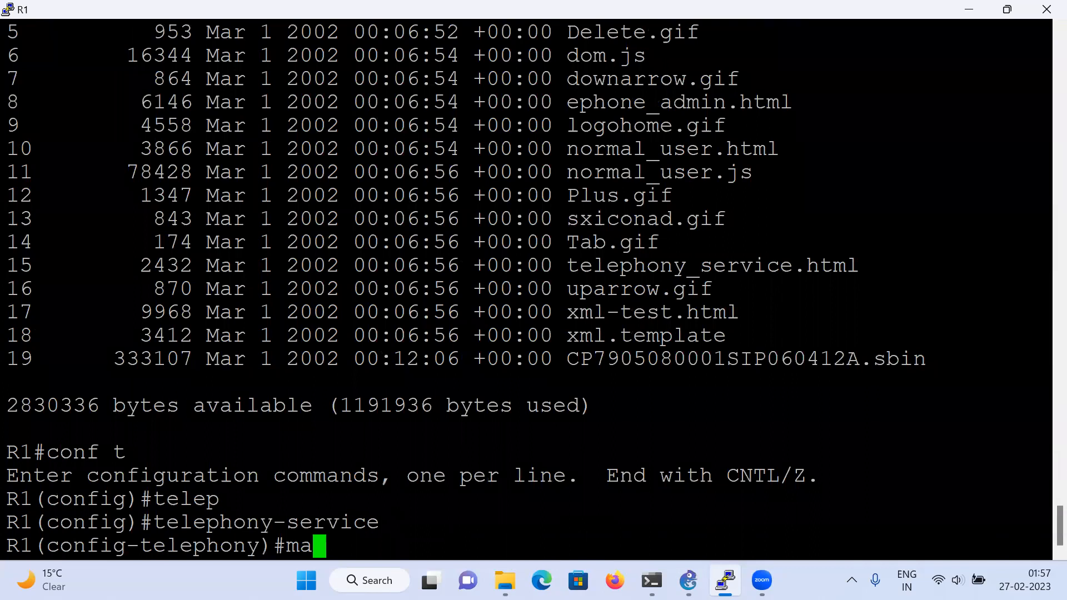
pyautogui.press('Tab')
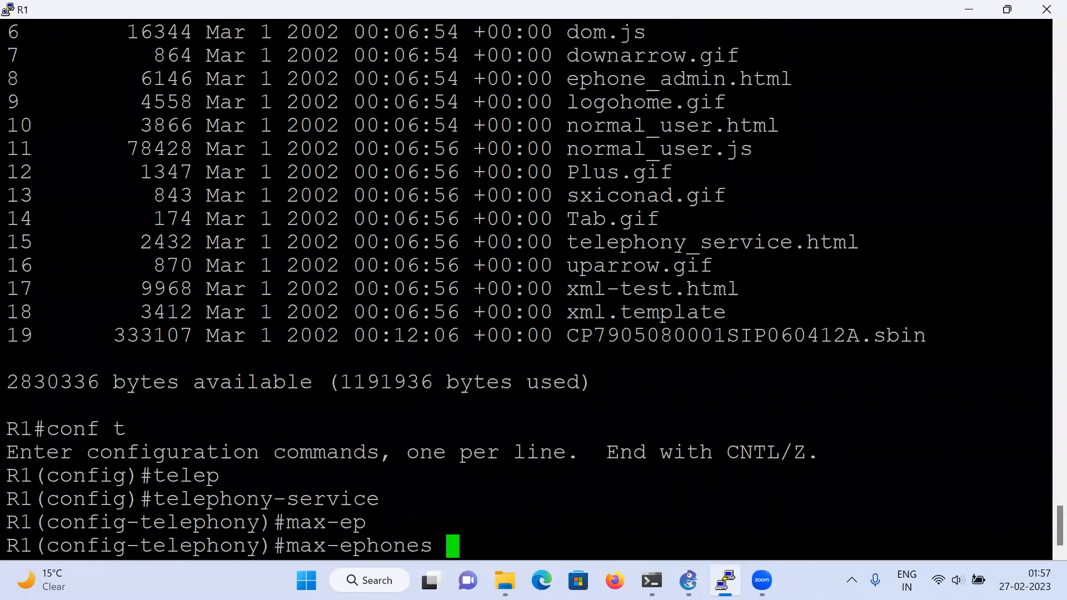
pyautogui.write('24')
pyautogui.press('Return')
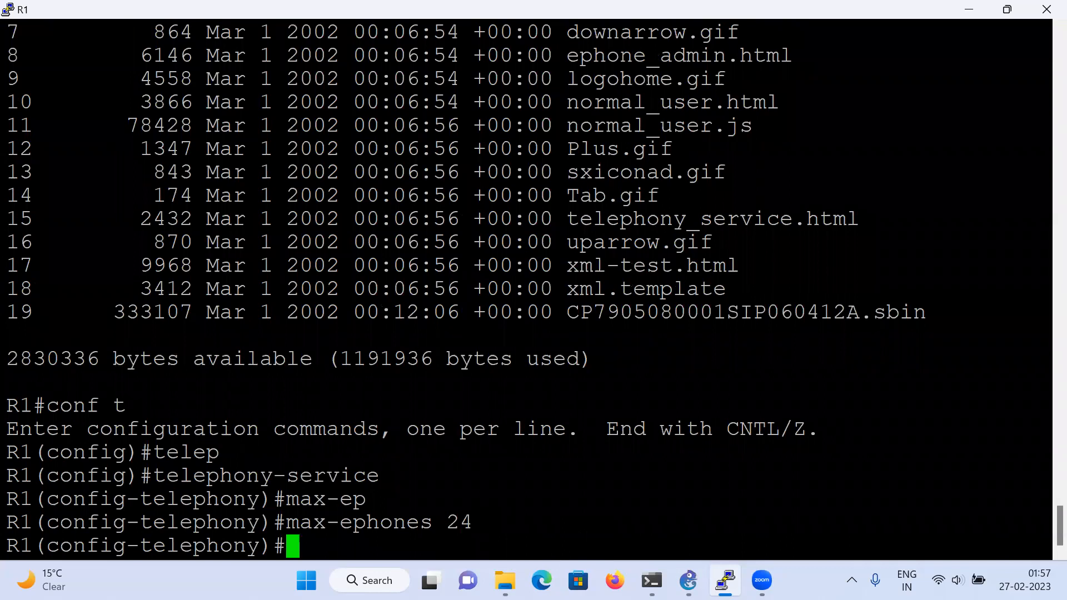
# - Set max-dn to 28 in R1's telephony-service configuration
pyautogui.write('max-dn 2')
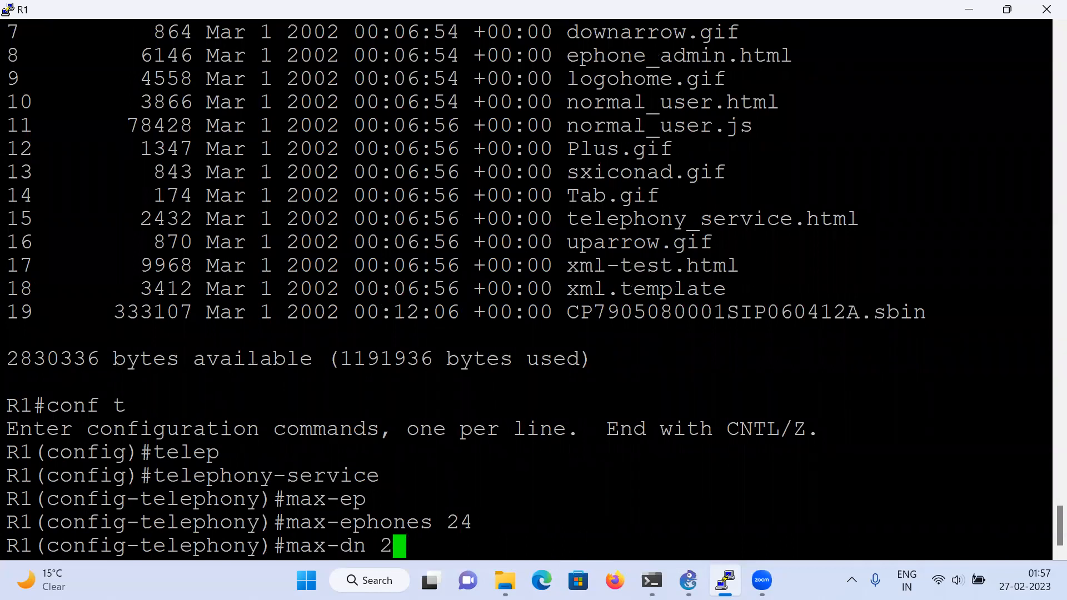
pyautogui.write('8')
pyautogui.press('Return')
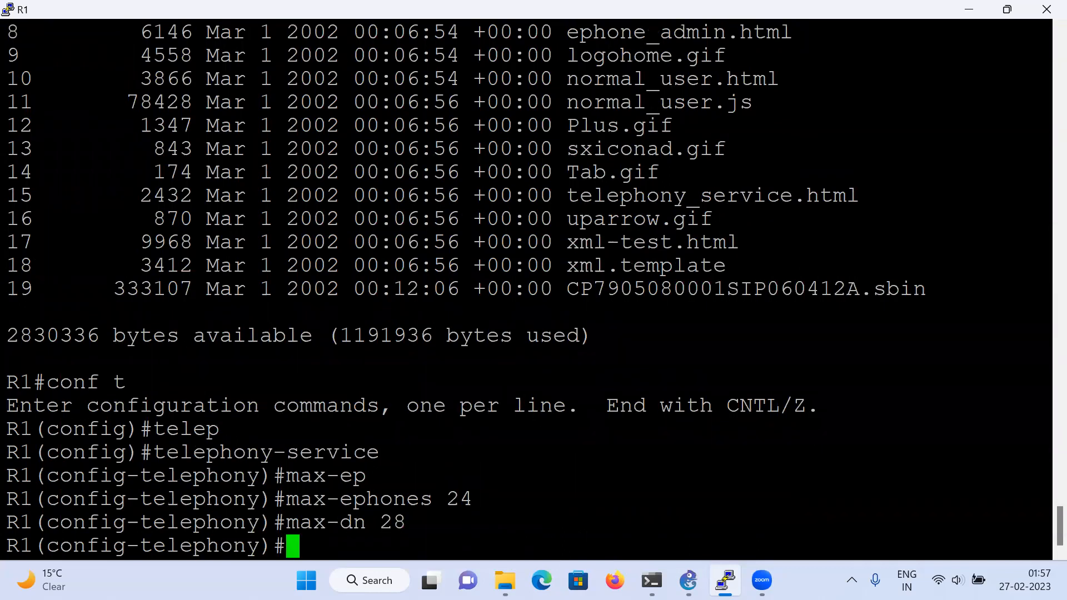
pyautogui.write('load ')
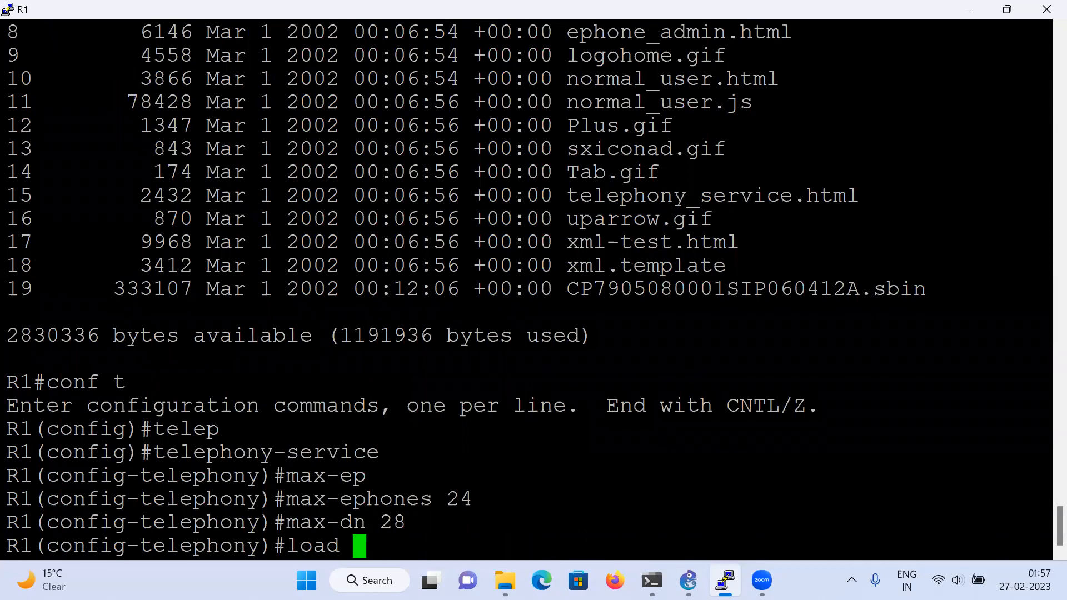
pyautogui.write('790')
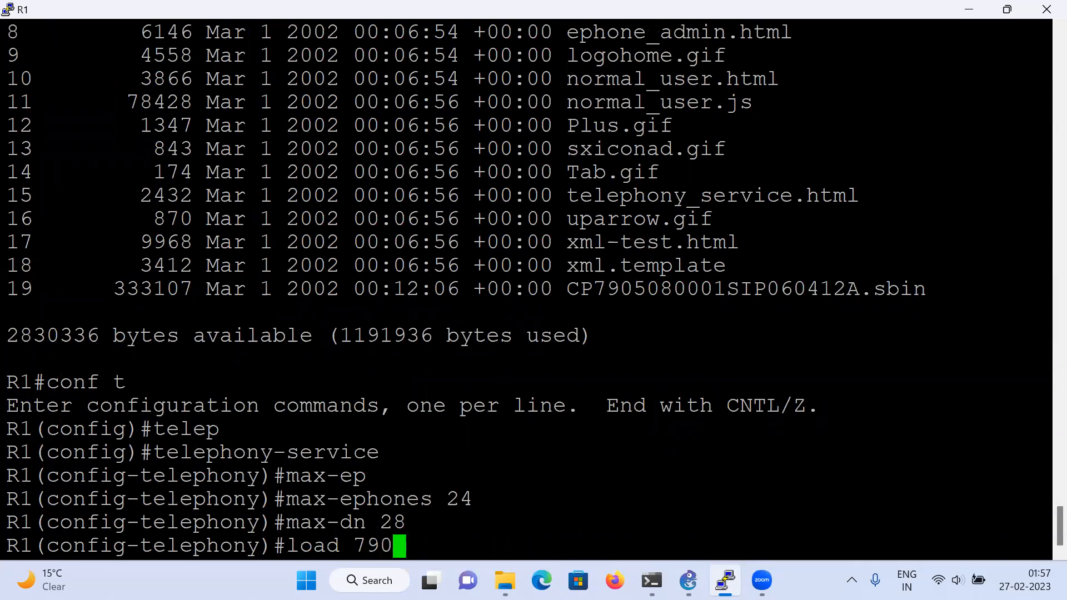
pyautogui.write('5 ?')
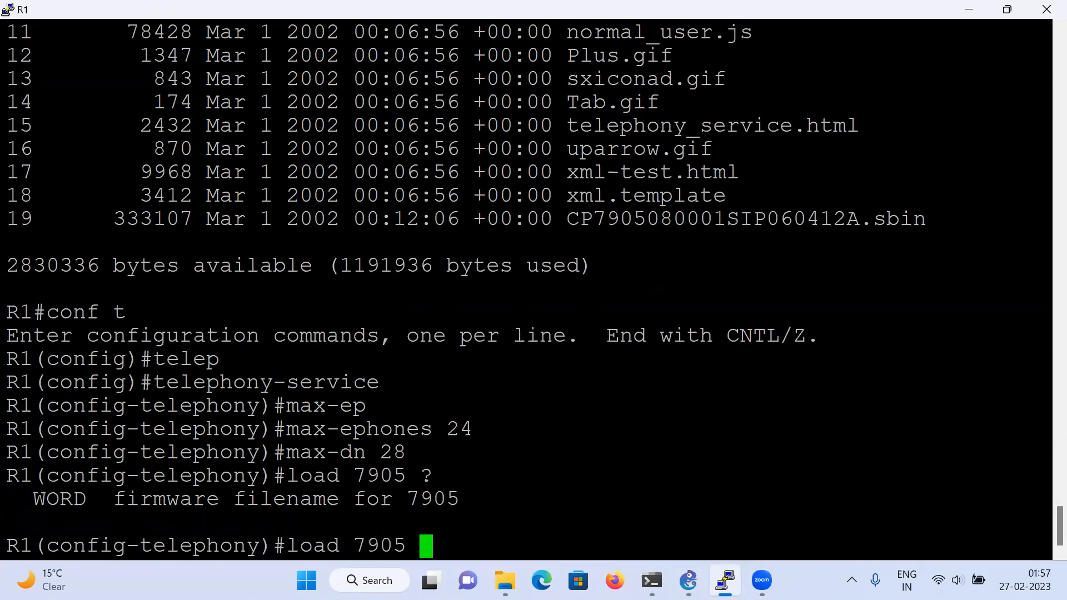
pyautogui.doubleClick(604, 219)
pyautogui.press('super+c')
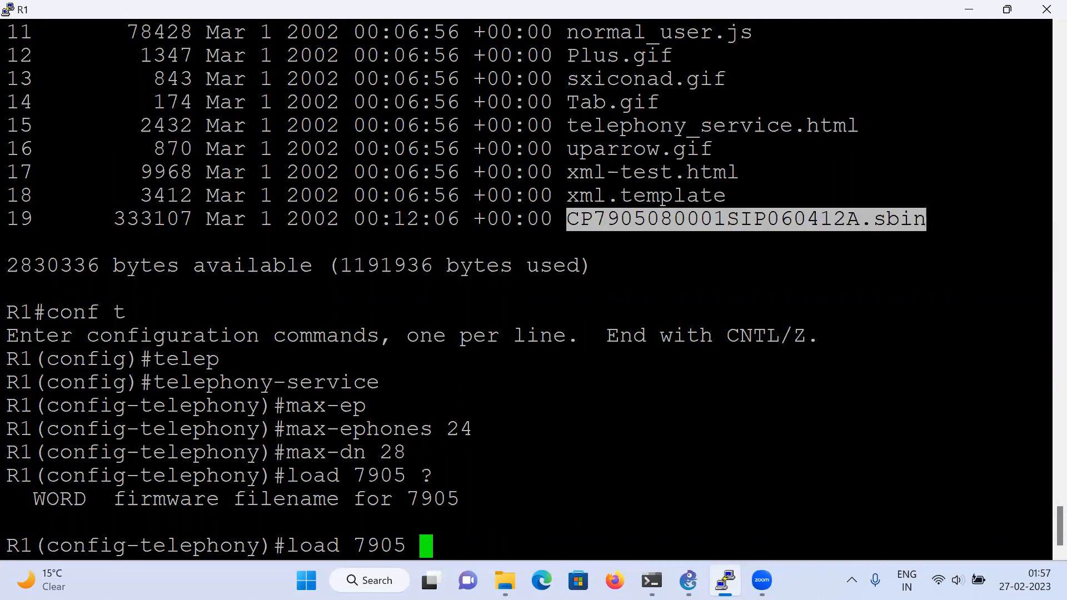
pyautogui.click(564, 546)
pyautogui.rightClick(563, 546)
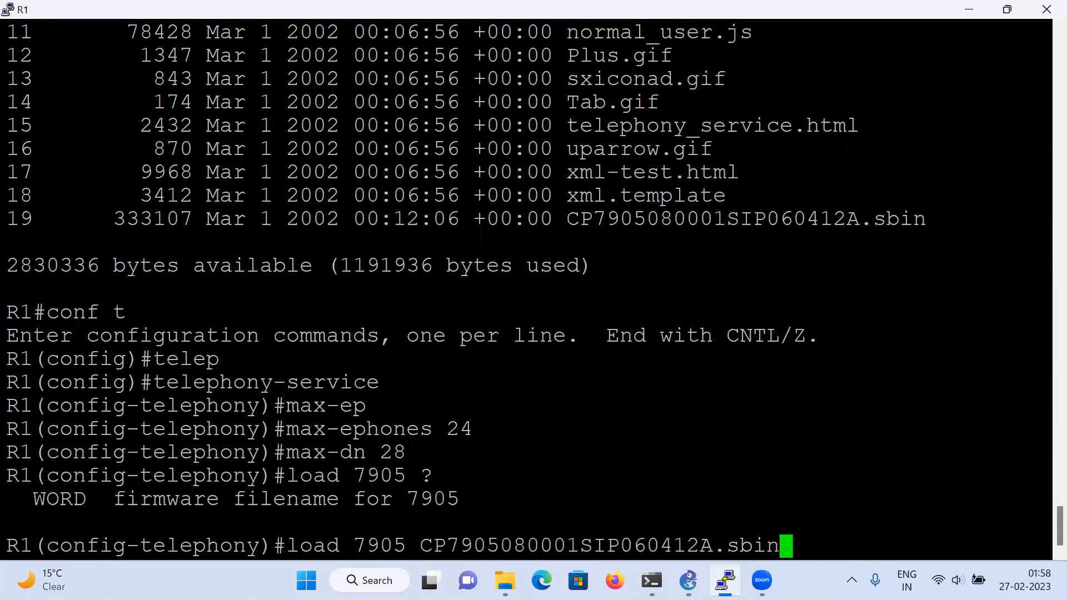
pyautogui.press('Left')
pyautogui.press('Left')
pyautogui.press('Left')
pyautogui.press('Left')
pyautogui.press('Left')
pyautogui.press('Left')
pyautogui.press('Left')
pyautogui.press('Left')
pyautogui.press('Left')
pyautogui.press('Left')
pyautogui.press('Left')
pyautogui.press('Left')
pyautogui.press('Left')
pyautogui.press('Left')
pyautogui.press('Left')
pyautogui.press('Left')
pyautogui.press('Left')
pyautogui.press('Left')
pyautogui.press('Left')
pyautogui.press('Left')
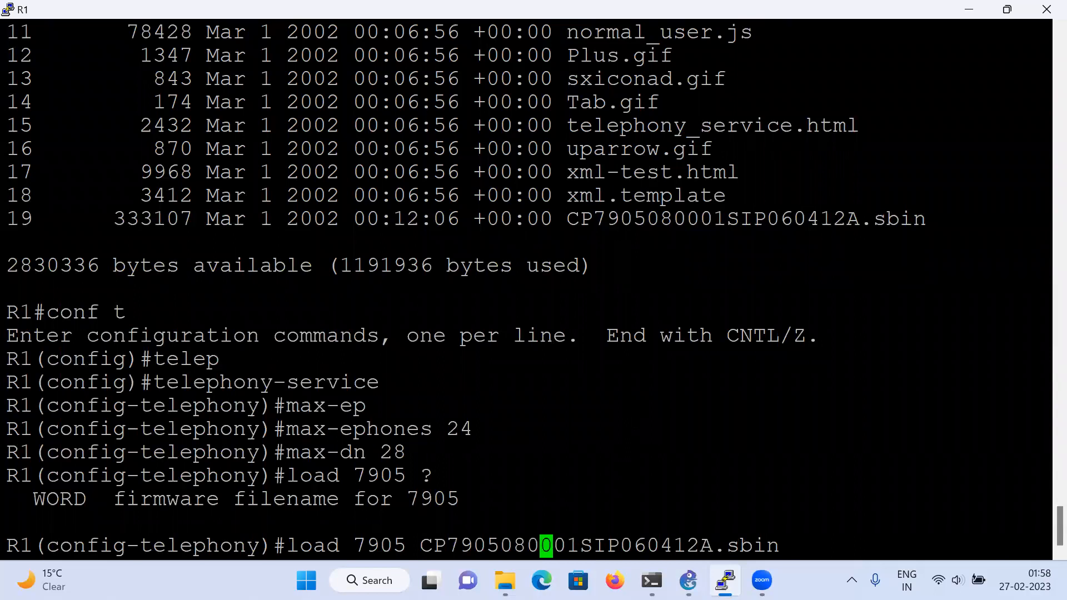
pyautogui.press('BackSpace')
pyautogui.press('BackSpace')
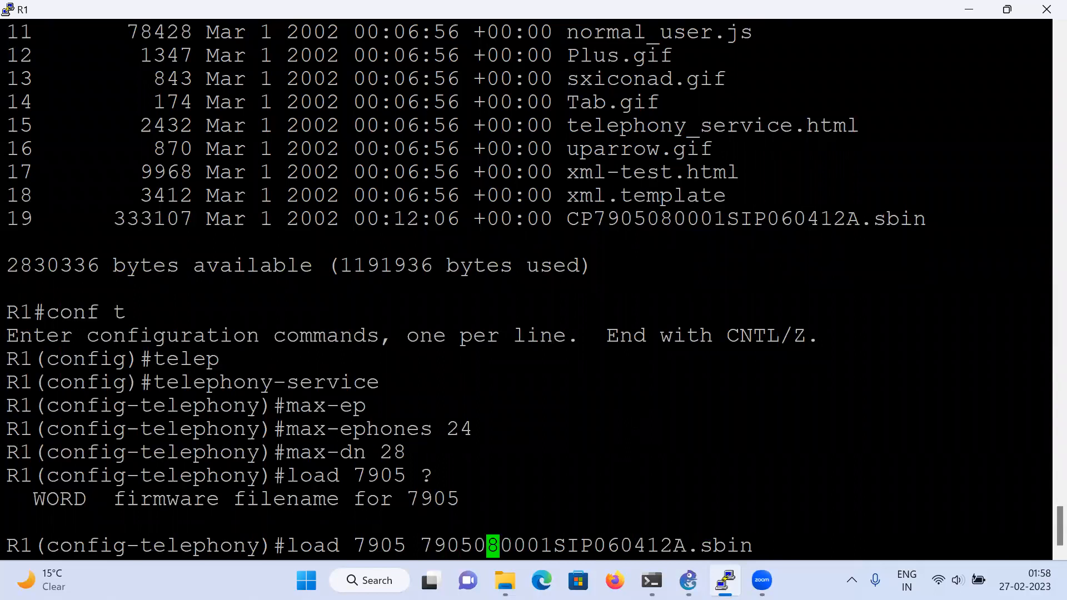
pyautogui.press('Left')
pyautogui.press('Left')
pyautogui.press('Left')
pyautogui.press('Left')
pyautogui.press('Left')
pyautogui.press('Return')
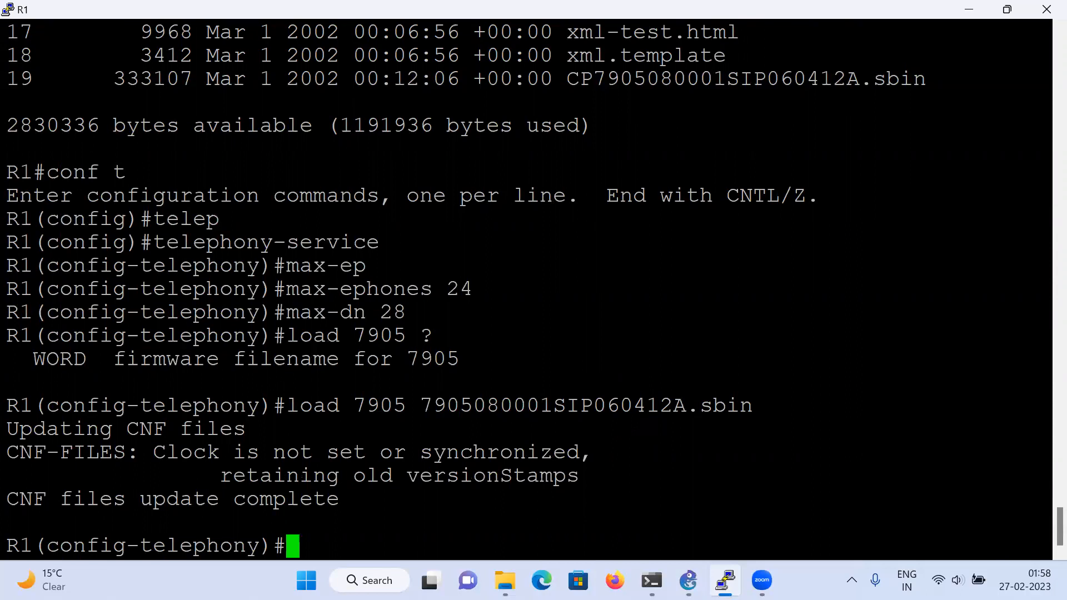
# - Set the telephony service's IP source-address to 10.10.10.1
pyautogui.write('ip sou')
pyautogui.press('Tab')
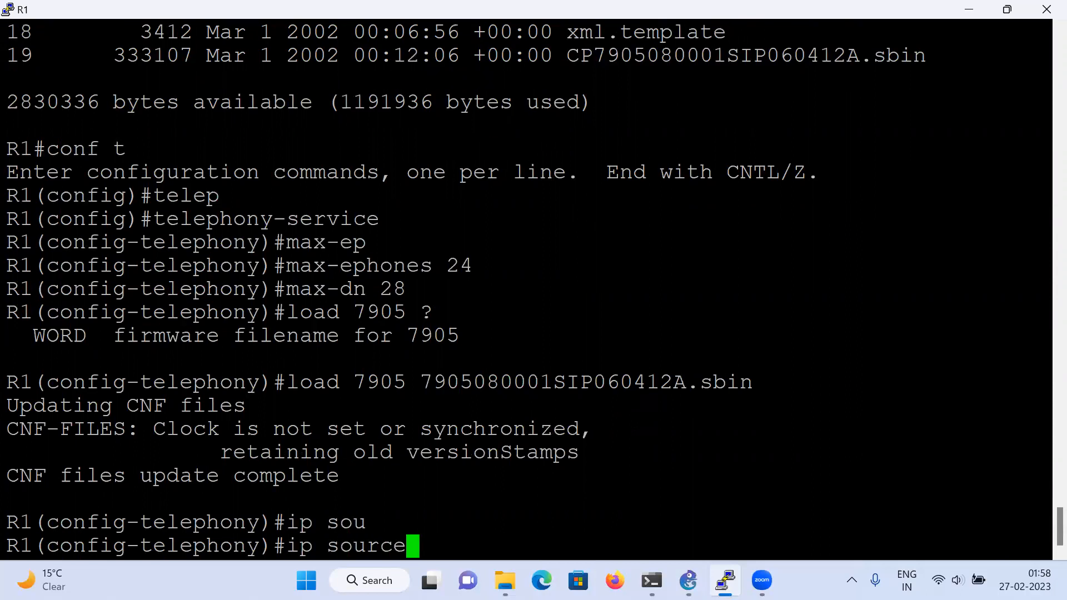
pyautogui.press('Tab')
pyautogui.write('10.1')
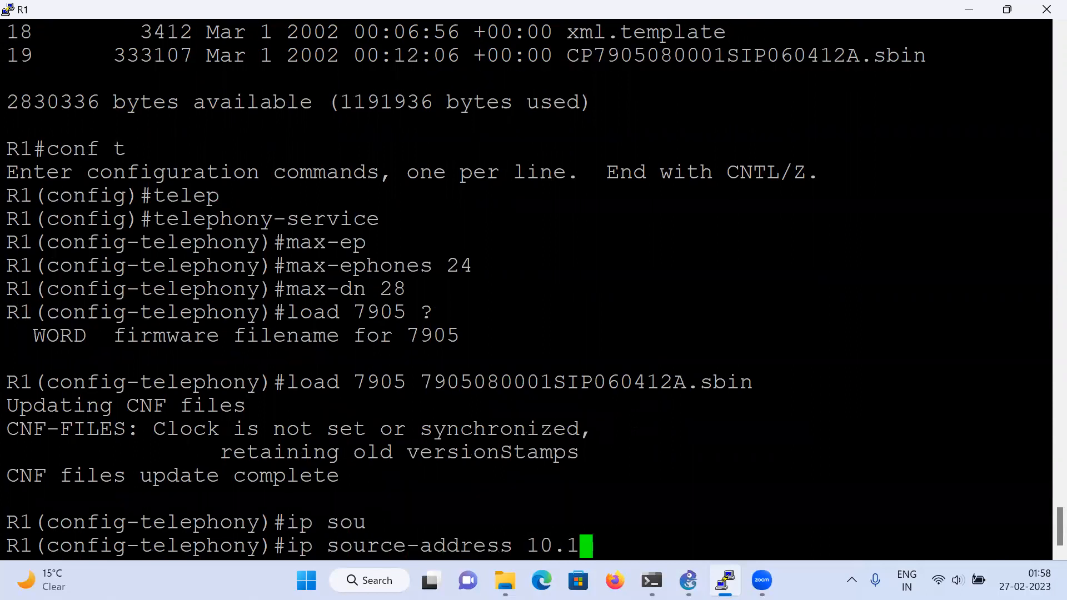
pyautogui.write('0.10.10.')
pyautogui.press('Return')
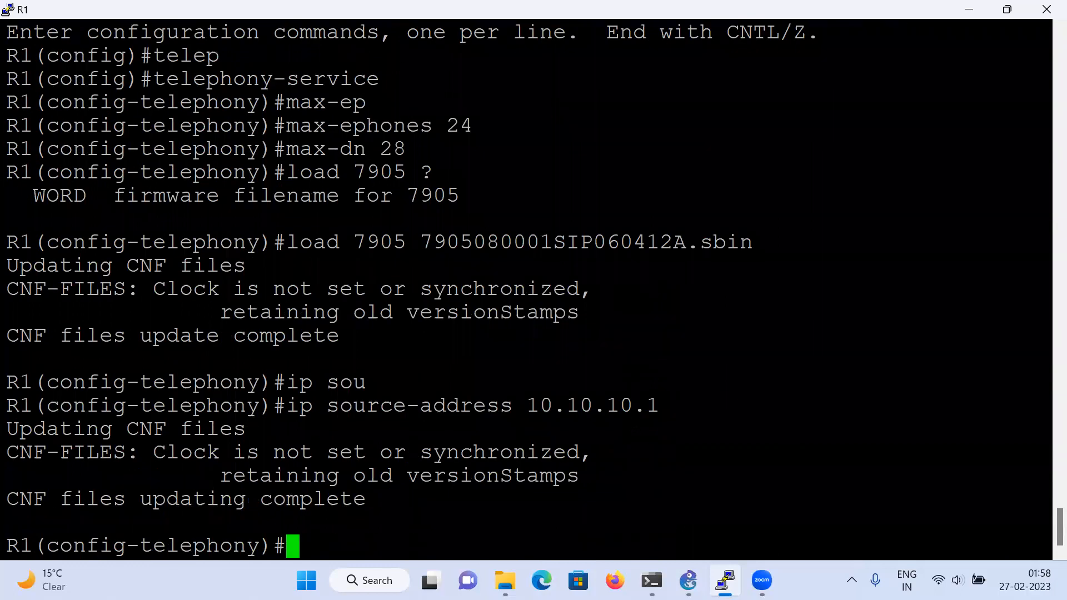
# - Generate the phone configuration files with the create cnf-files command
pyautogui.write('creat')
pyautogui.press('Tab')
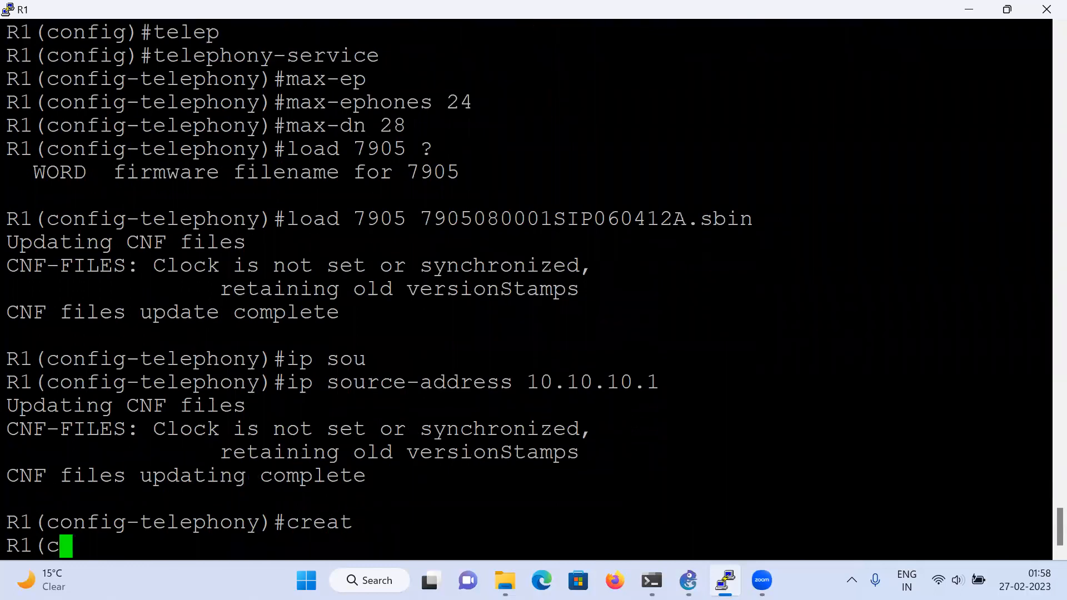
pyautogui.write('cnf')
pyautogui.press('Tab')
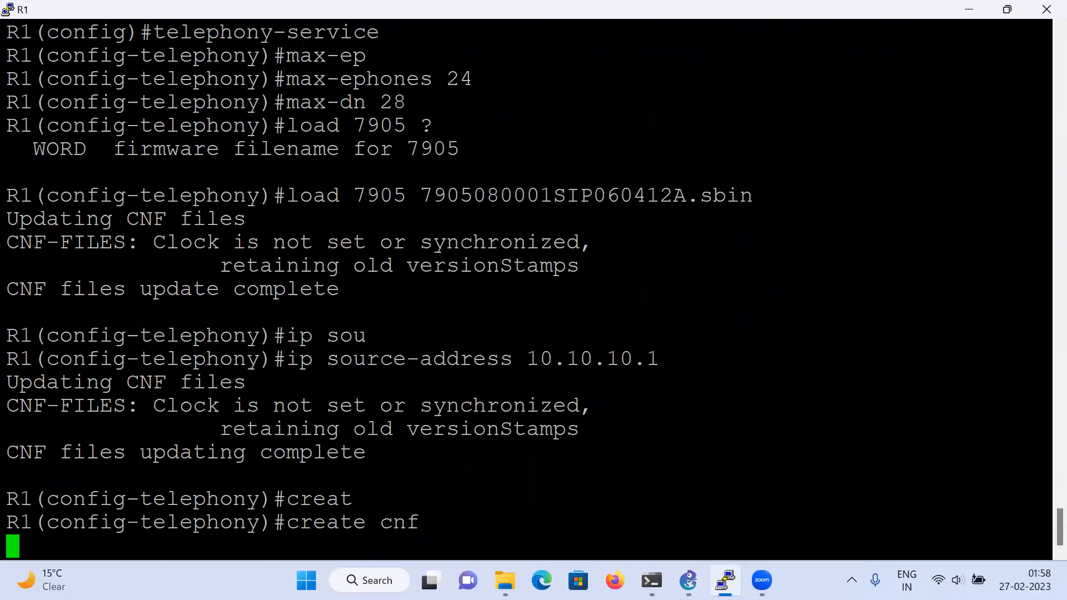
pyautogui.press('Return')
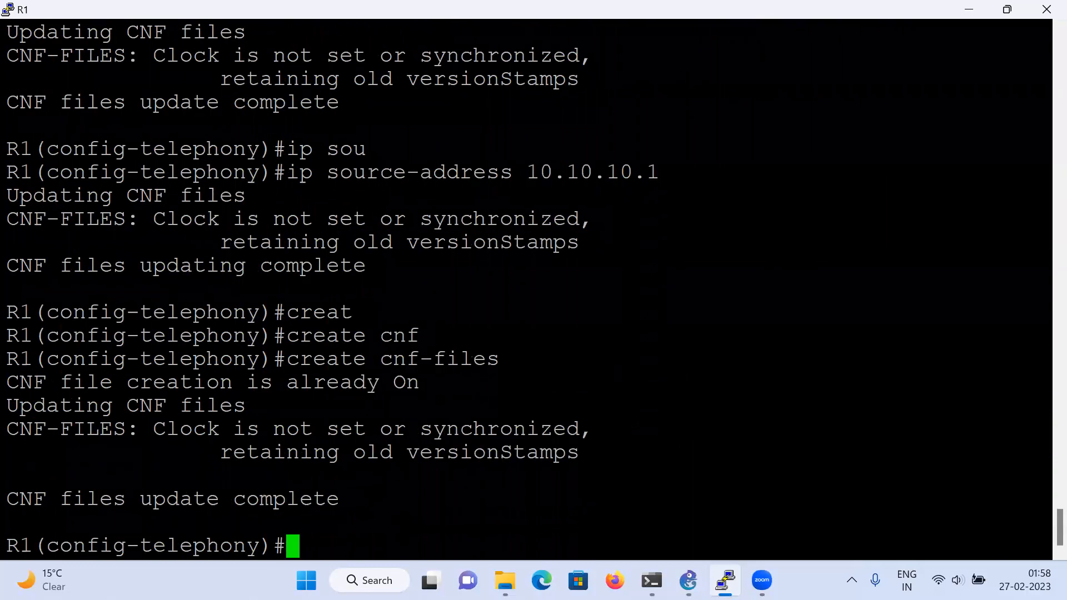
# - Reset all phones with reset sequence-all and exit telephony-service configuration mode
pyautogui.write('resr')
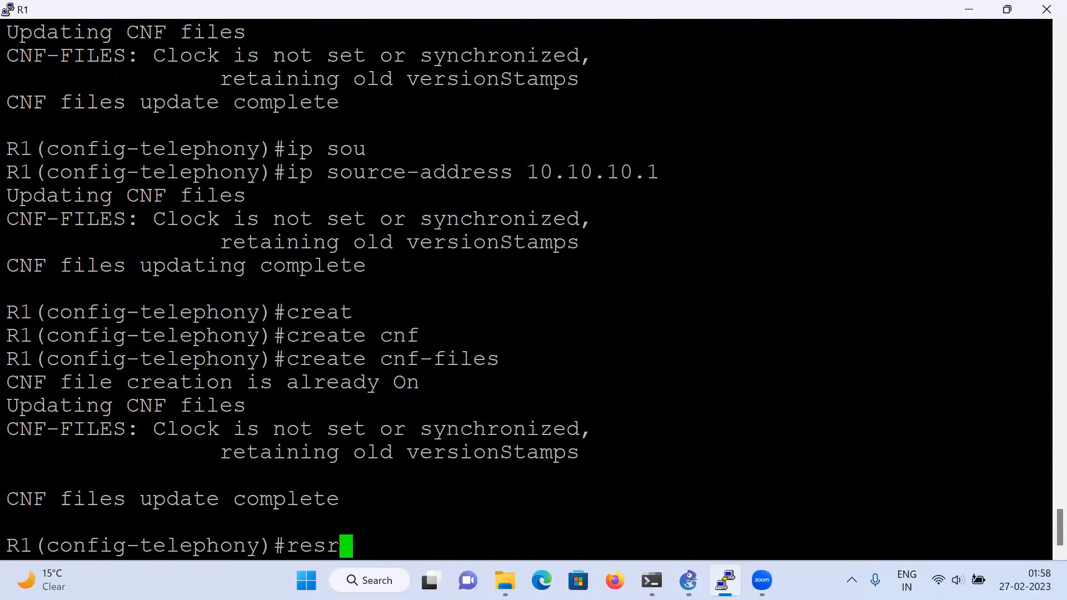
pyautogui.press('BackSpace')
pyautogui.write('et')
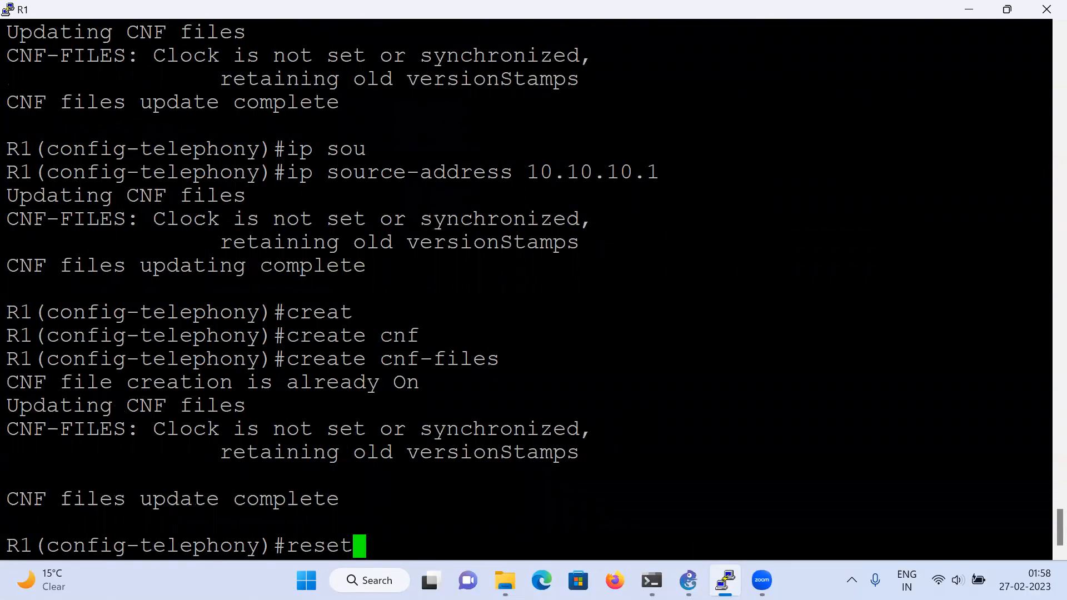
pyautogui.write(' seq')
pyautogui.press('Tab')
pyautogui.press('Return')
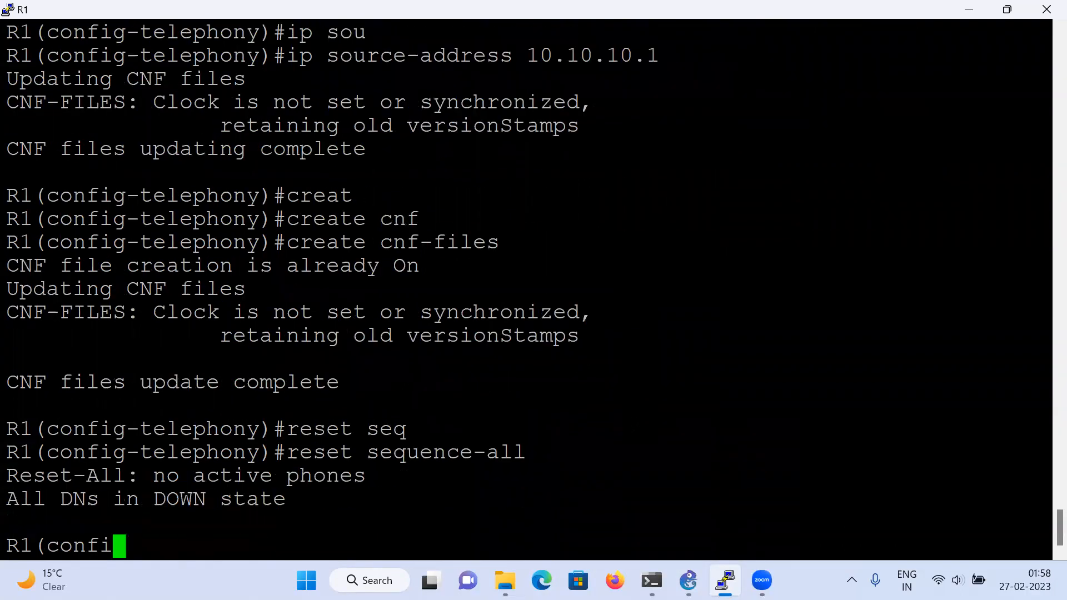
pyautogui.write('ex')
pyautogui.press('Return')
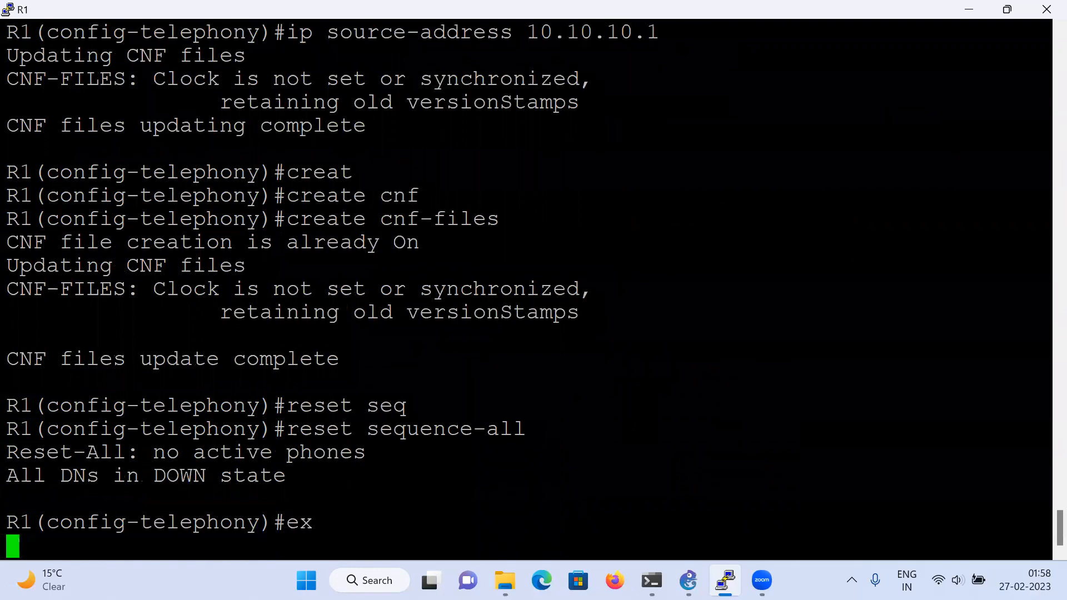
pyautogui.write('clic')
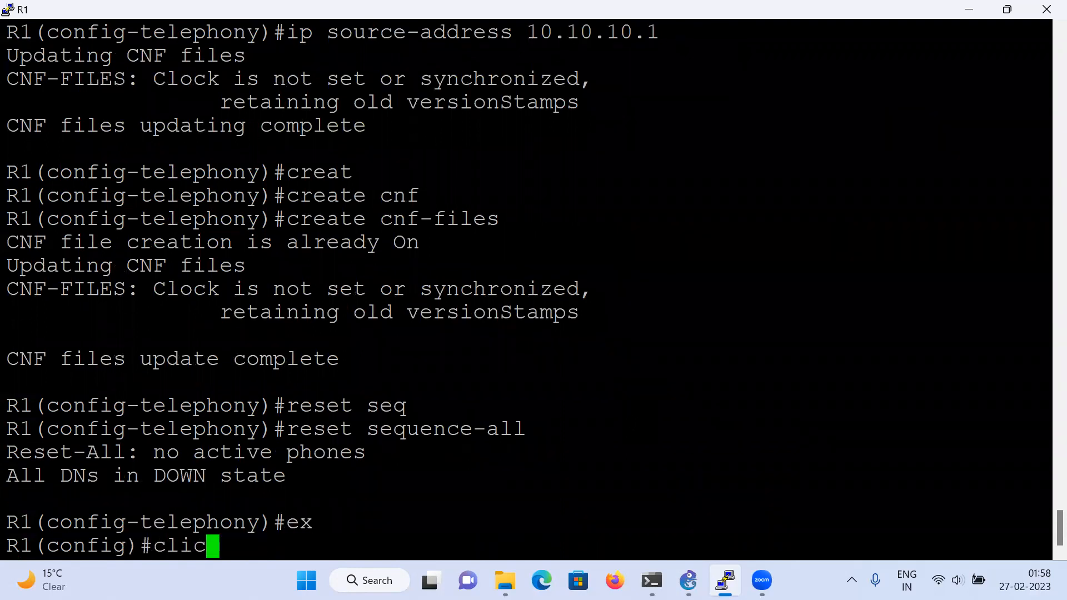
pyautogui.press('BackSpace')
pyautogui.press('BackSpace')
pyautogui.press('BackSpace')
pyautogui.press('BackSpace')
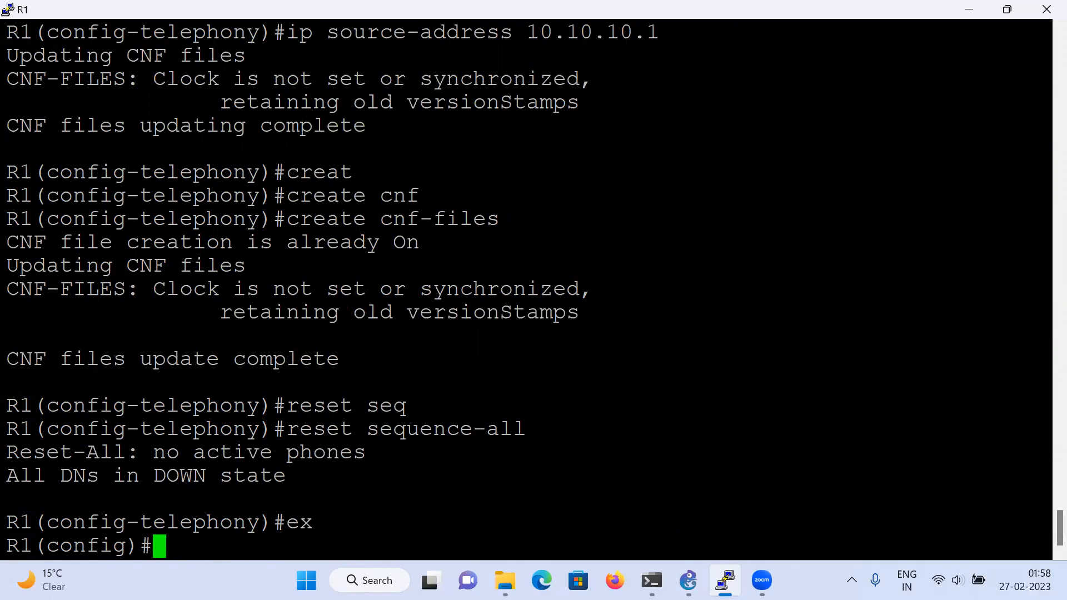
# - End configuration mode on R1 and save the running configuration with wr
pyautogui.hotkey('ctrl', 'z')
pyautogui.press('Return')
pyautogui.press('Return')
pyautogui.write('wr')
pyautogui.press('Return')
pyautogui.press('Return')
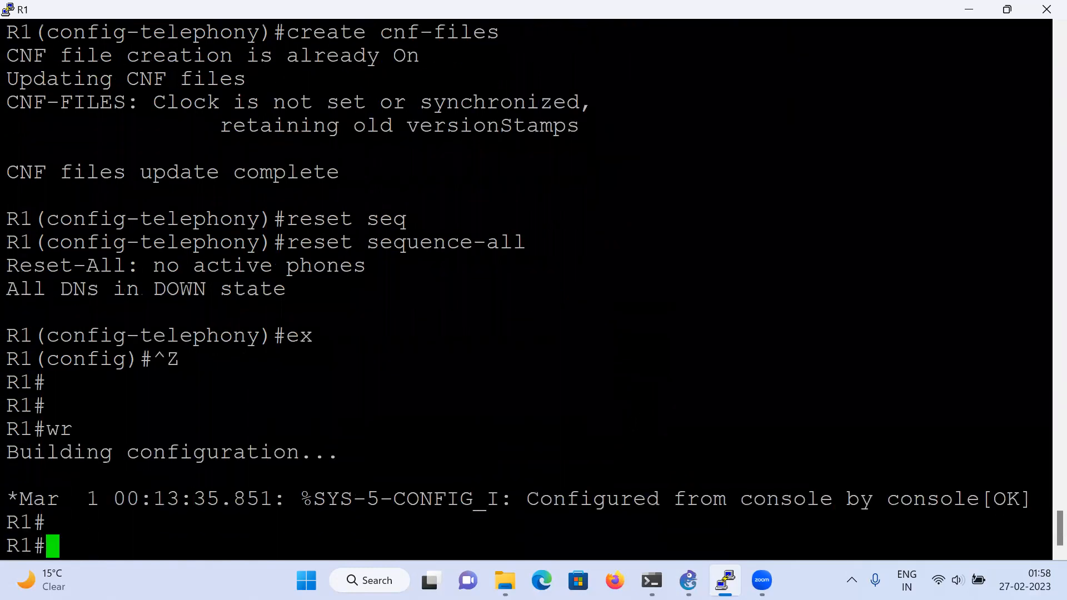
pyautogui.press('Return')
# - Set R1's system clock to 1:58:00 on 27 Feb 2023
pyautogui.write('clock')
pyautogui.press('Tab')
pyautogui.write('set')
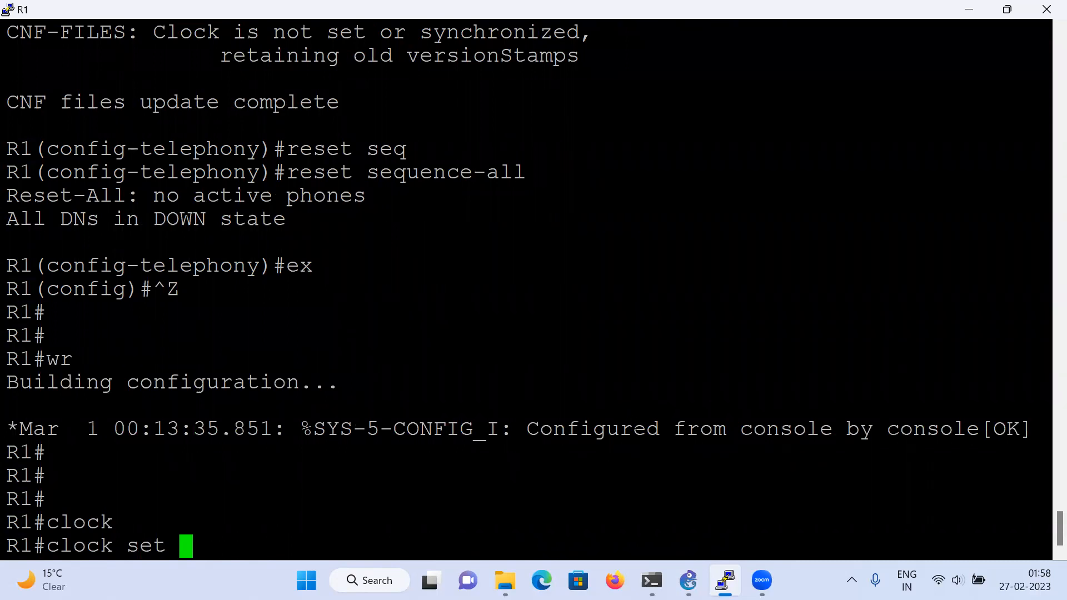
pyautogui.write(' 1:58')
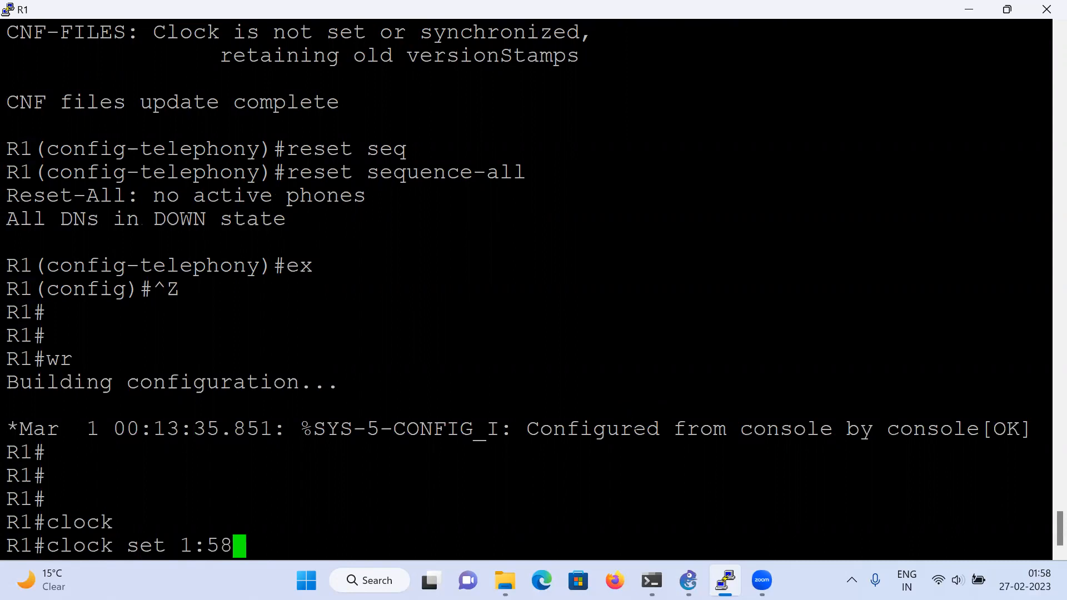
pyautogui.write(':00')
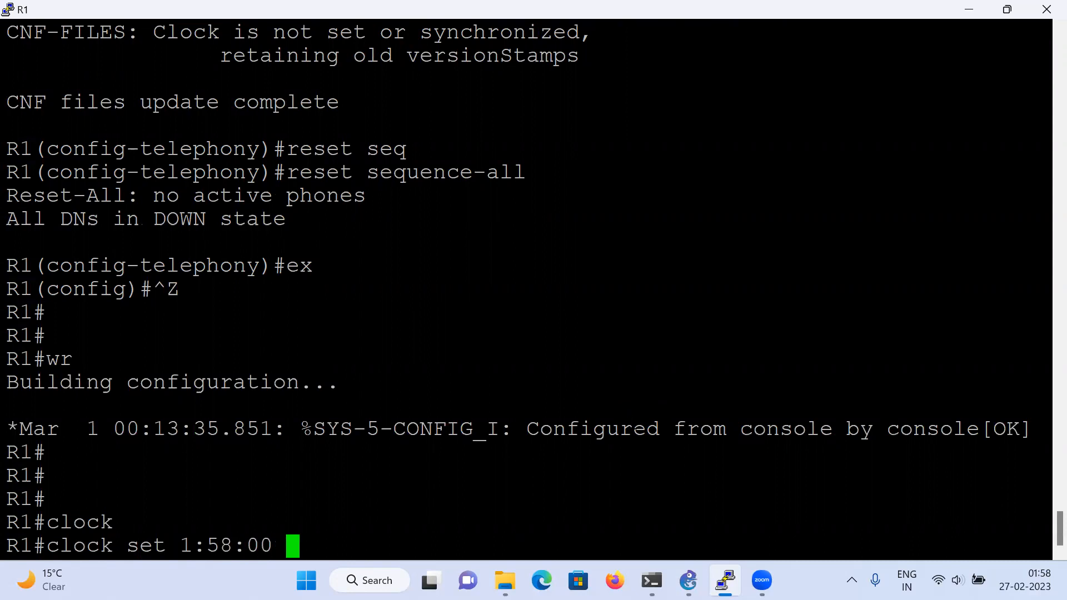
pyautogui.write(' 27 Fe')
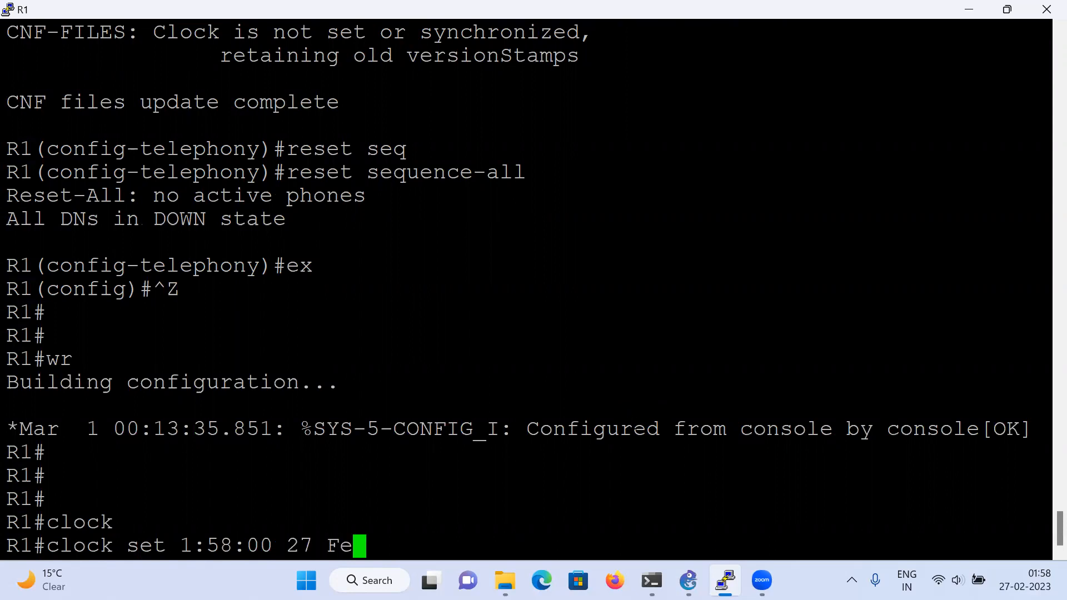
pyautogui.write('b 2023')
pyautogui.press('Return')
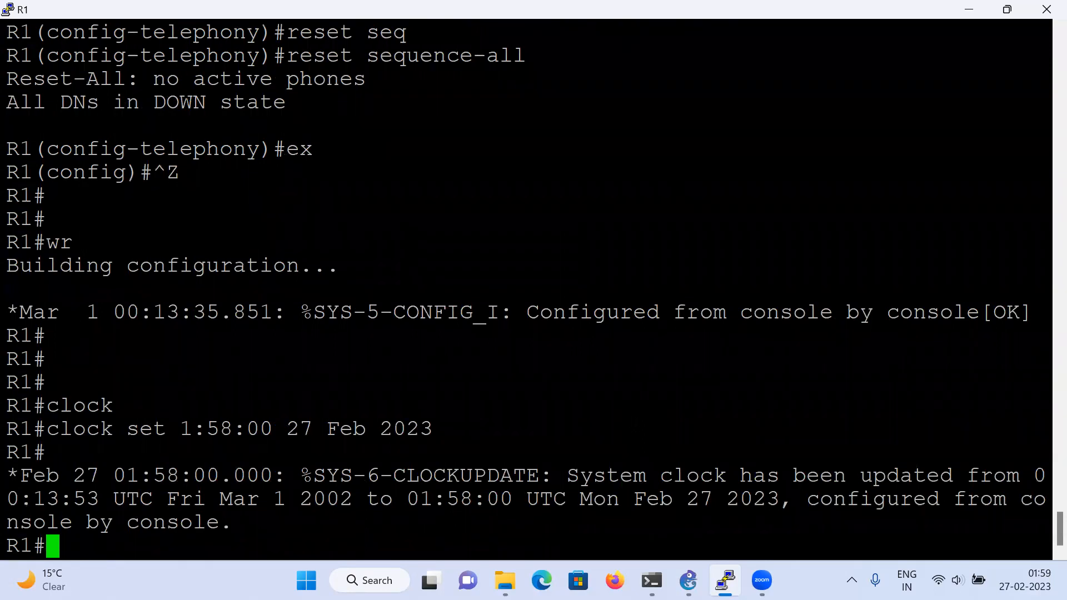
# - Enter global configuration on R1 and open the voice service voip configuration mode
pyautogui.write('conf t')
pyautogui.press('Return')
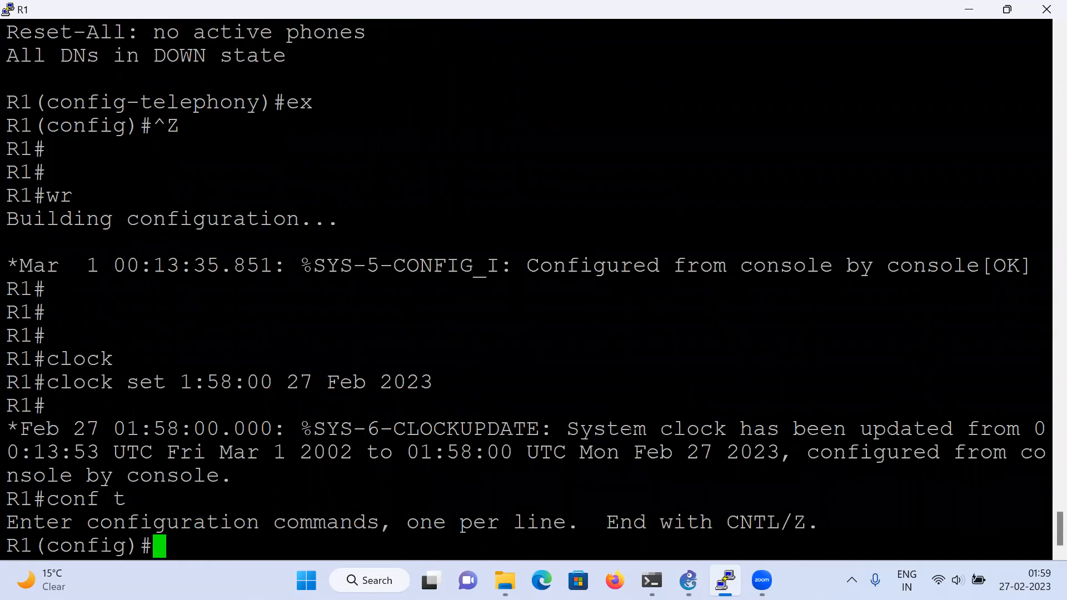
pyautogui.write('voice')
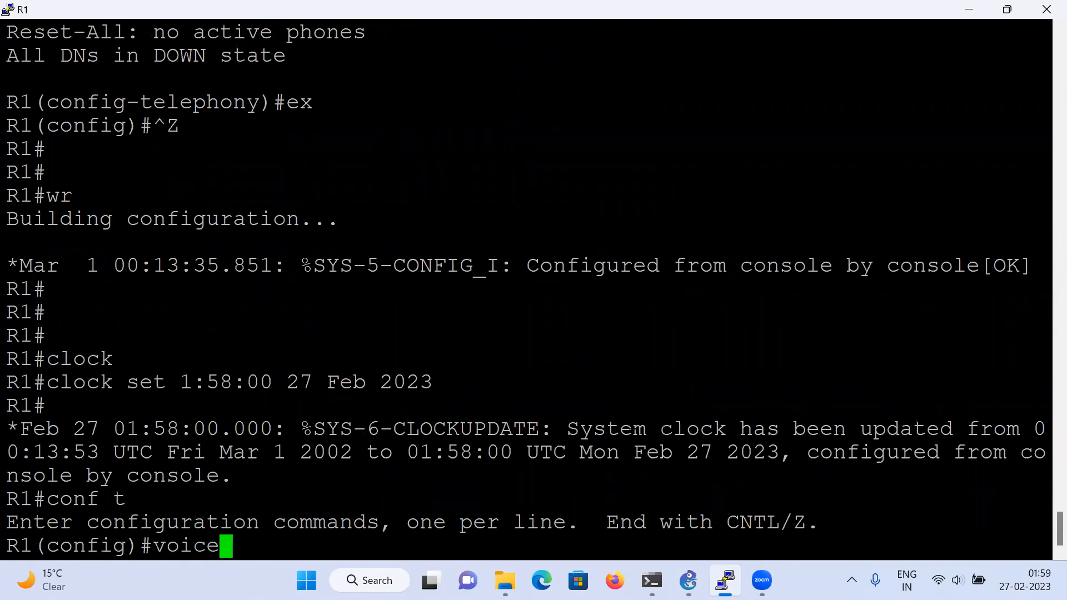
pyautogui.press('Return')
pyautogui.write('se')
pyautogui.press('BackSpace')
pyautogui.press('BackSpace')
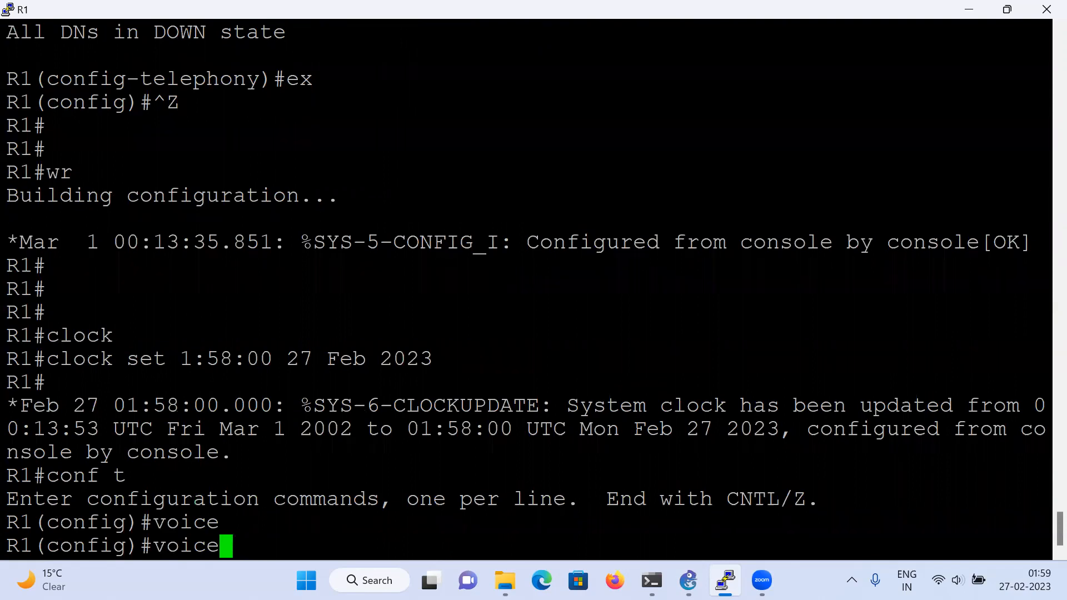
pyautogui.write('service vo')
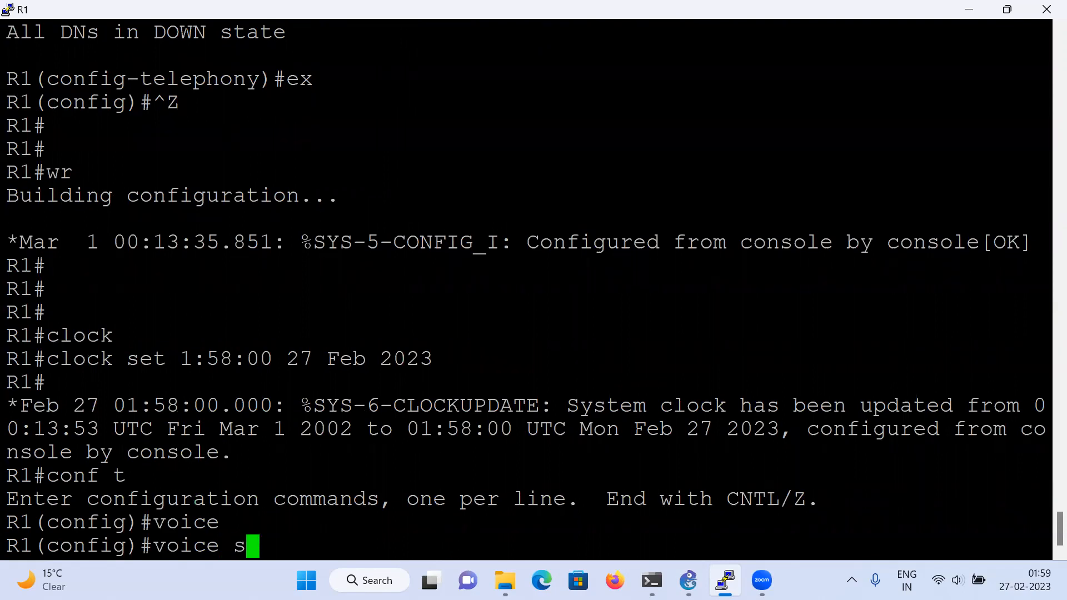
pyautogui.press('Tab')
pyautogui.write('voi')
pyautogui.press('Tab')
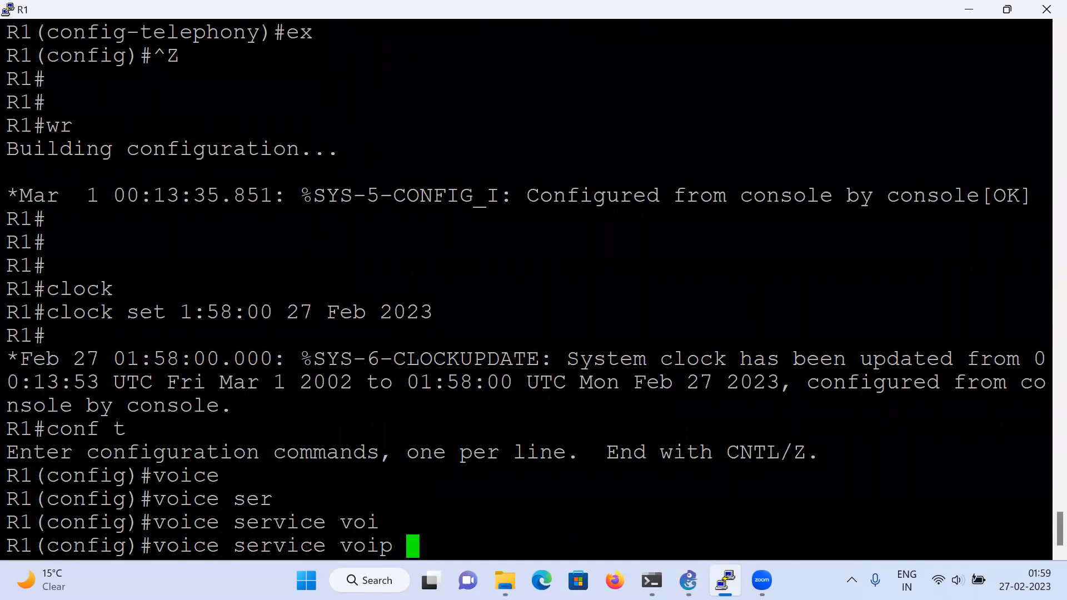
pyautogui.press('Return')
# - Allow H.323-to-H.323 connections in voice service configuration with allow-connections h323 to h323
pyautogui.write('allo')
pyautogui.press('Tab')
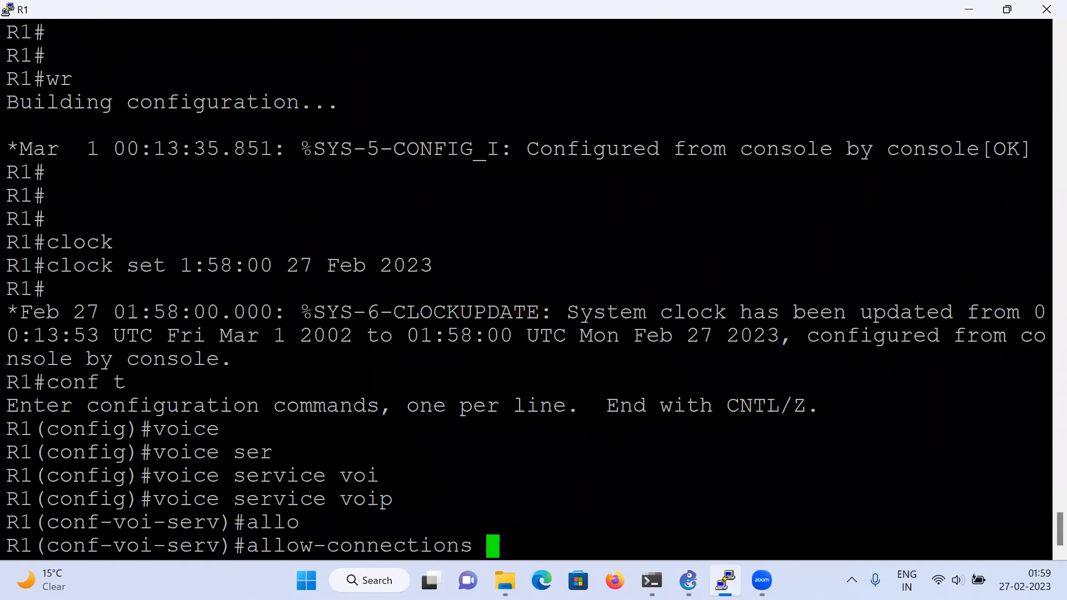
pyautogui.write('h323 ')
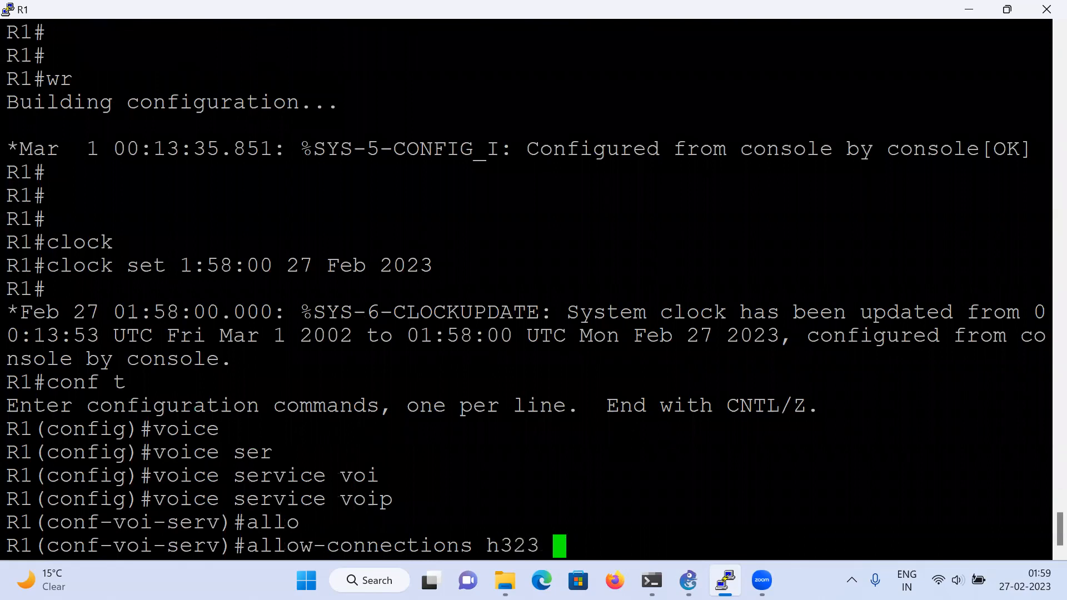
pyautogui.write('to h323')
pyautogui.press('Return')
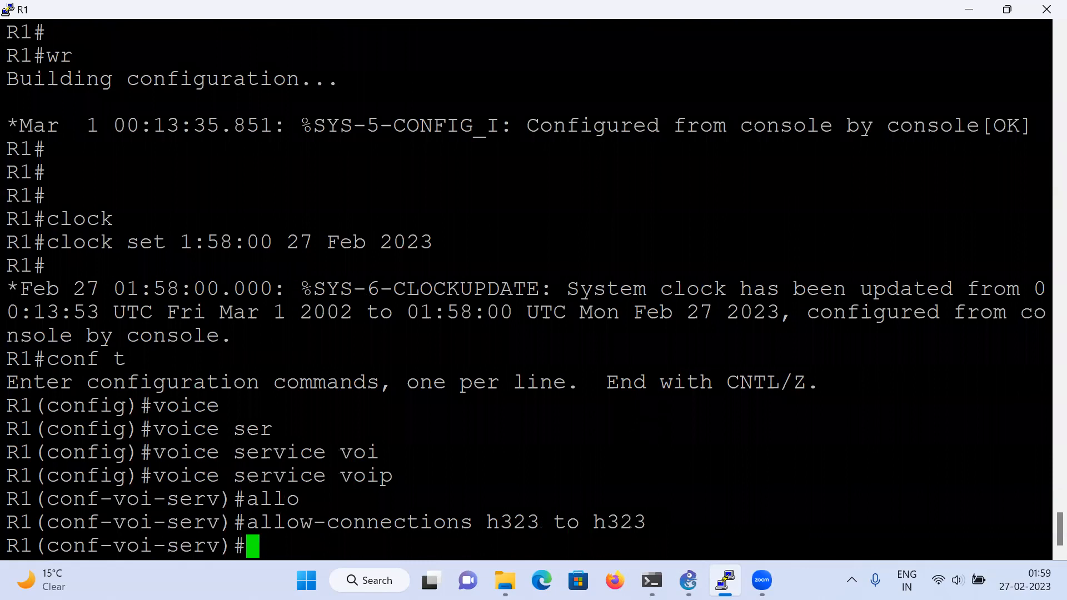
# - Allow H.323-to-SIP connections in voice service configuration with allow-connections h323 to sip
pyautogui.write('alo')
pyautogui.press('Tab')
pyautogui.write('w')
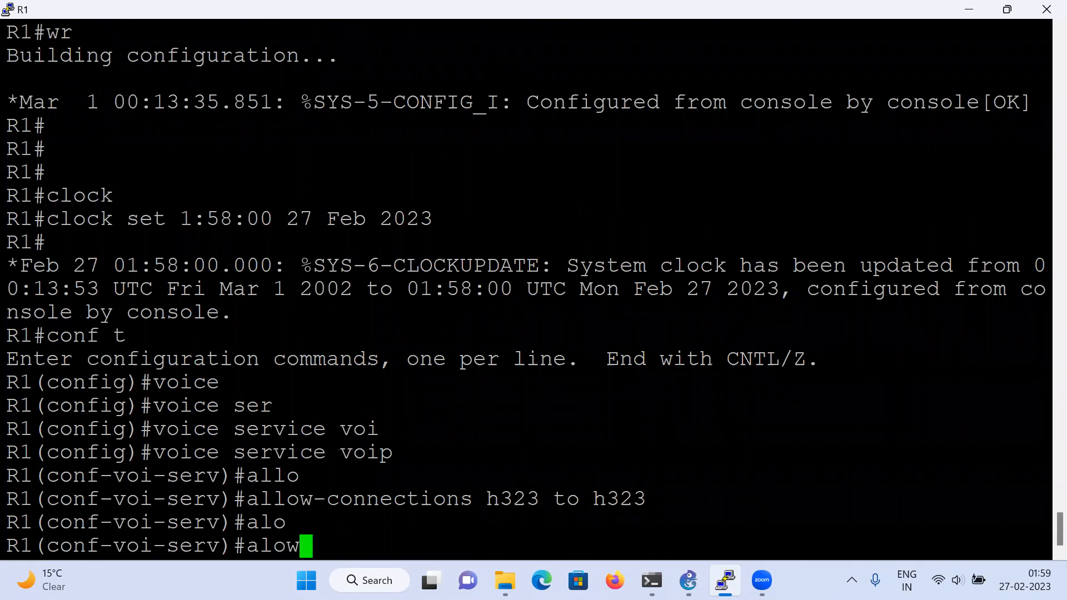
pyautogui.press('Tab')
pyautogui.write('-co')
pyautogui.press('Tab')
pyautogui.press('BackSpace')
pyautogui.press('BackSpace')
pyautogui.press('BackSpace')
pyautogui.press('BackSpace')
pyautogui.press('BackSpace')
pyautogui.press('BackSpace')
pyautogui.write('ll')
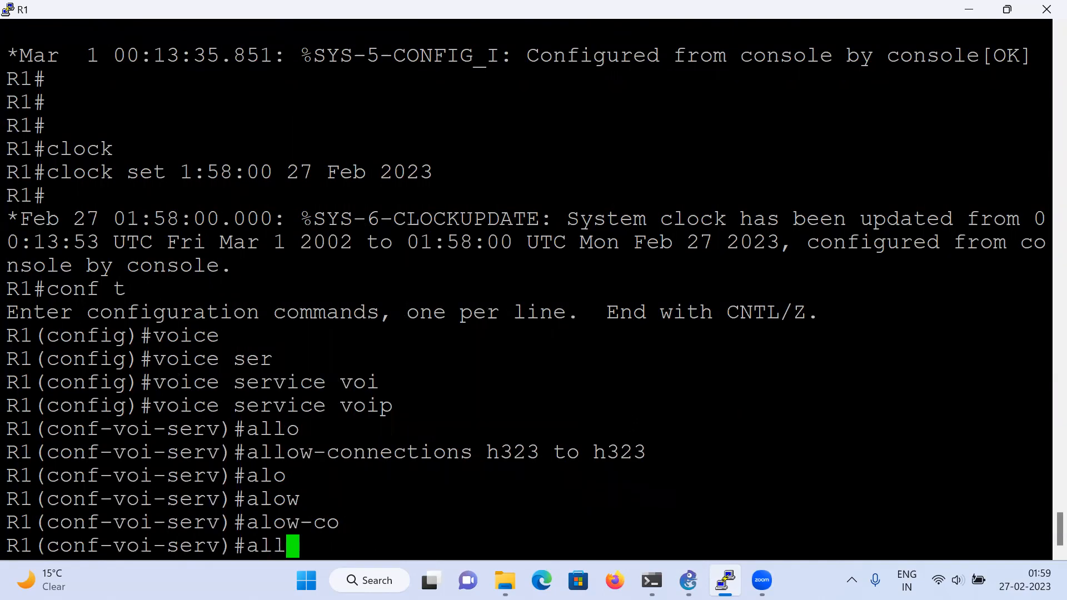
pyautogui.write('o')
pyautogui.press('Tab')
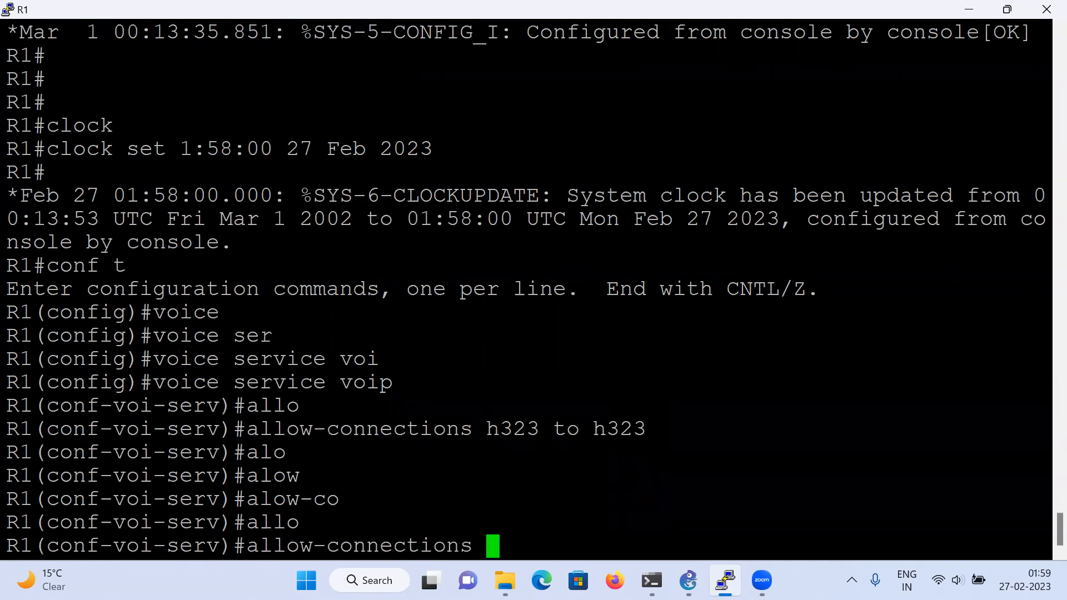
pyautogui.write('h323 to ')
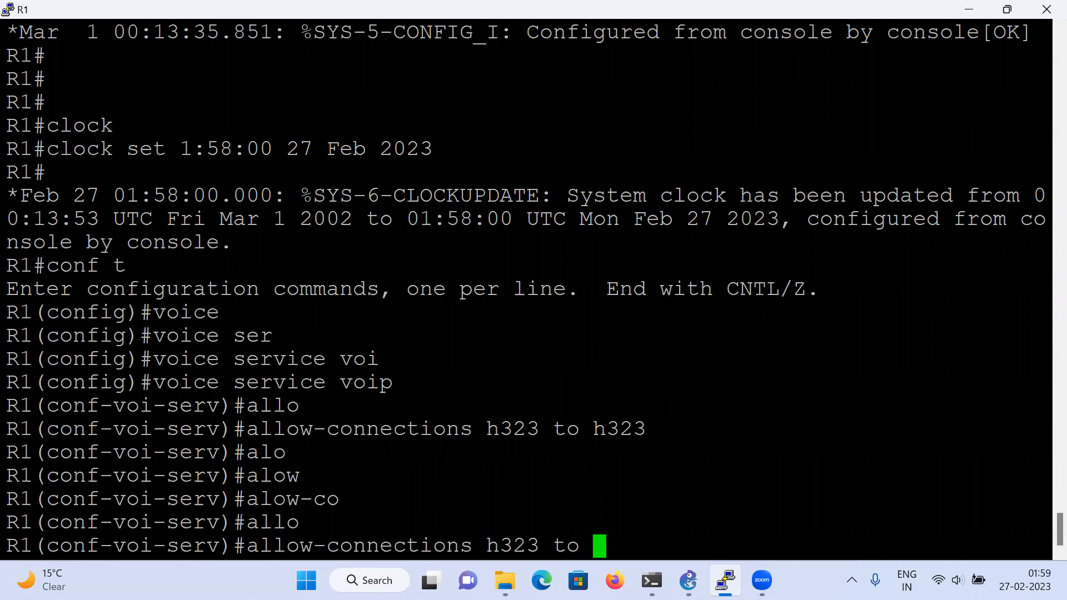
pyautogui.write('sip')
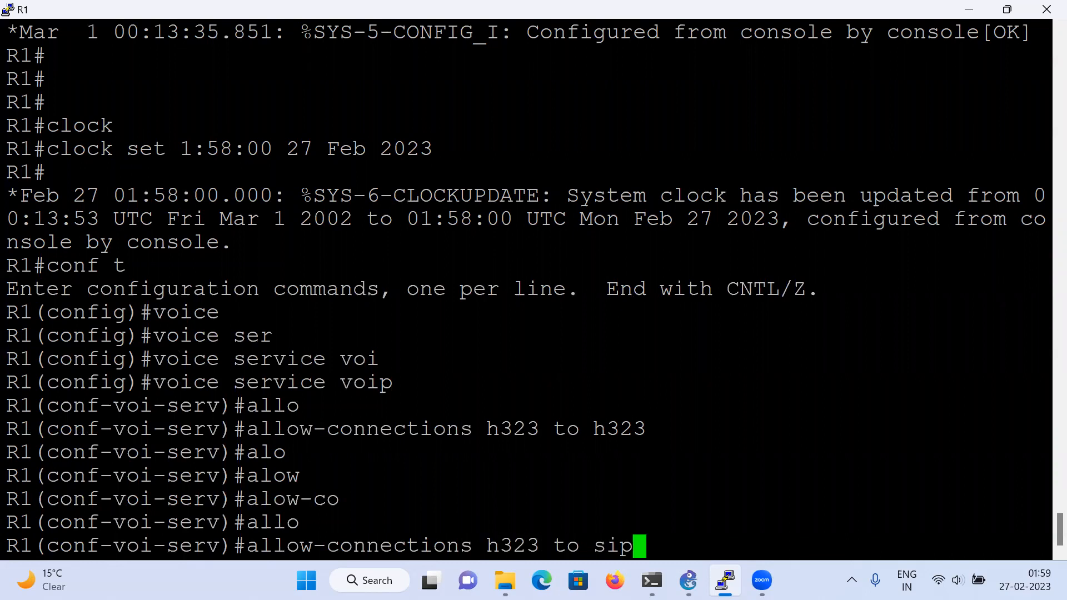
pyautogui.press('Return')
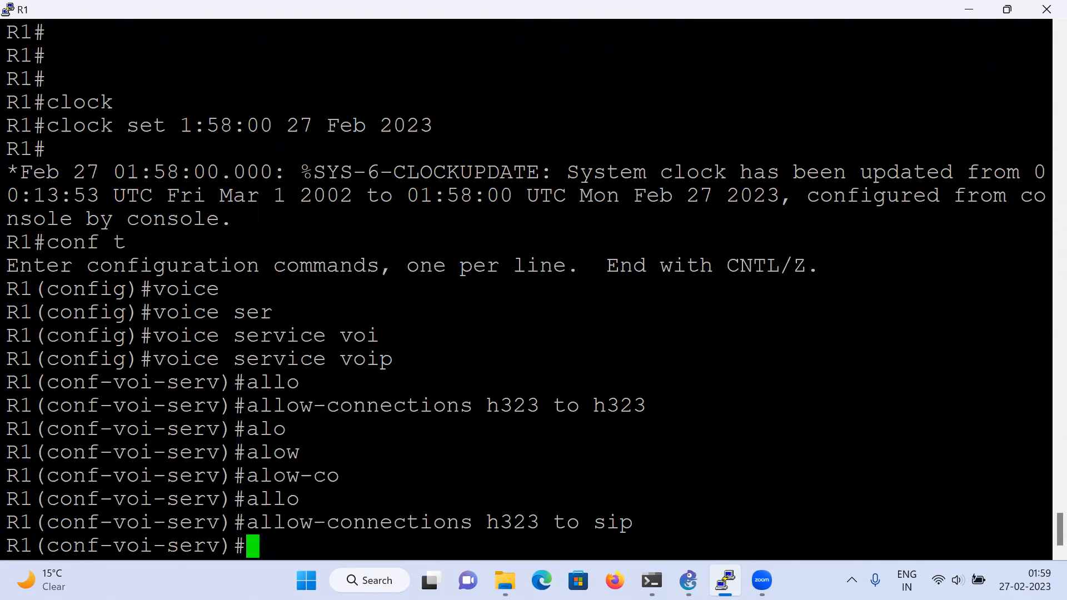
# - Allow SIP-to-SIP connections in voice service configuration with allow-connections sip to sip
pyautogui.write('all')
pyautogui.press('Tab')
pyautogui.write('sip to sip')
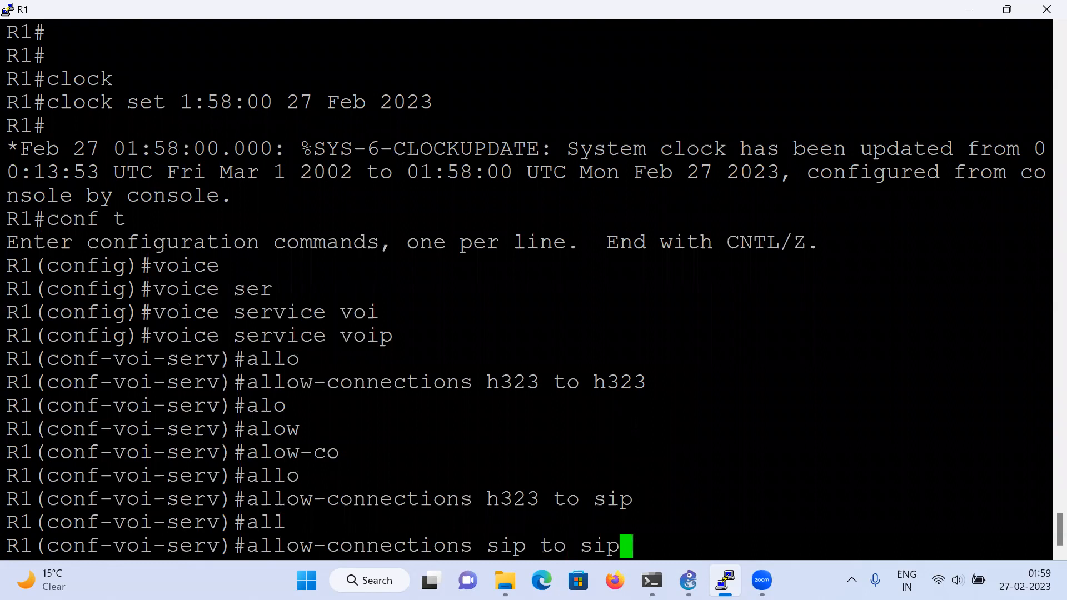
pyautogui.press('Return')
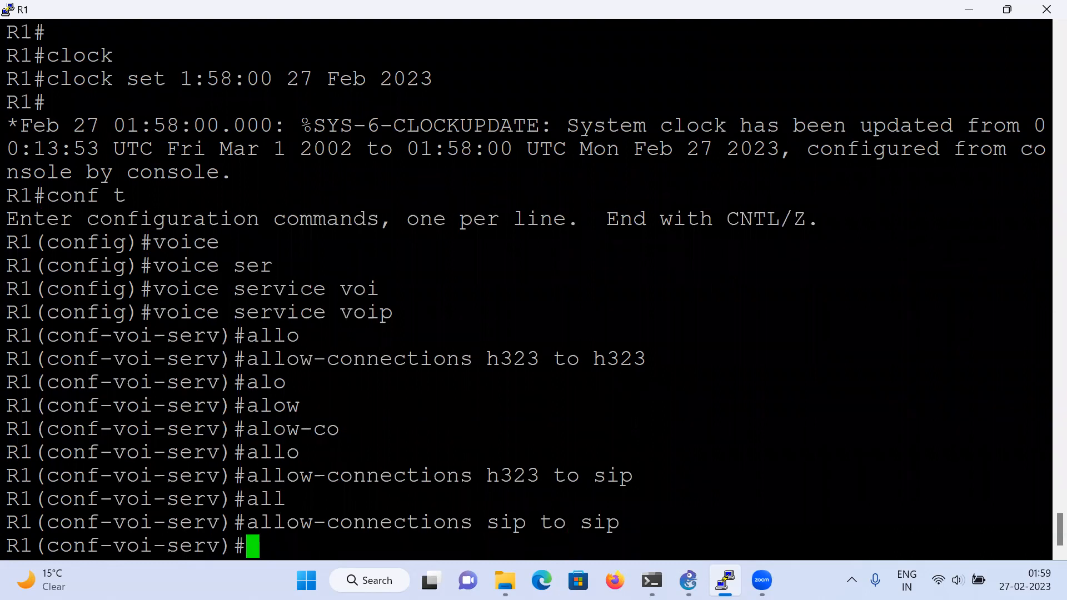
# - Open the sip configuration mode and set the registrar server expiry to max 600 and min 60
pyautogui.write('sip')
pyautogui.press('Return')
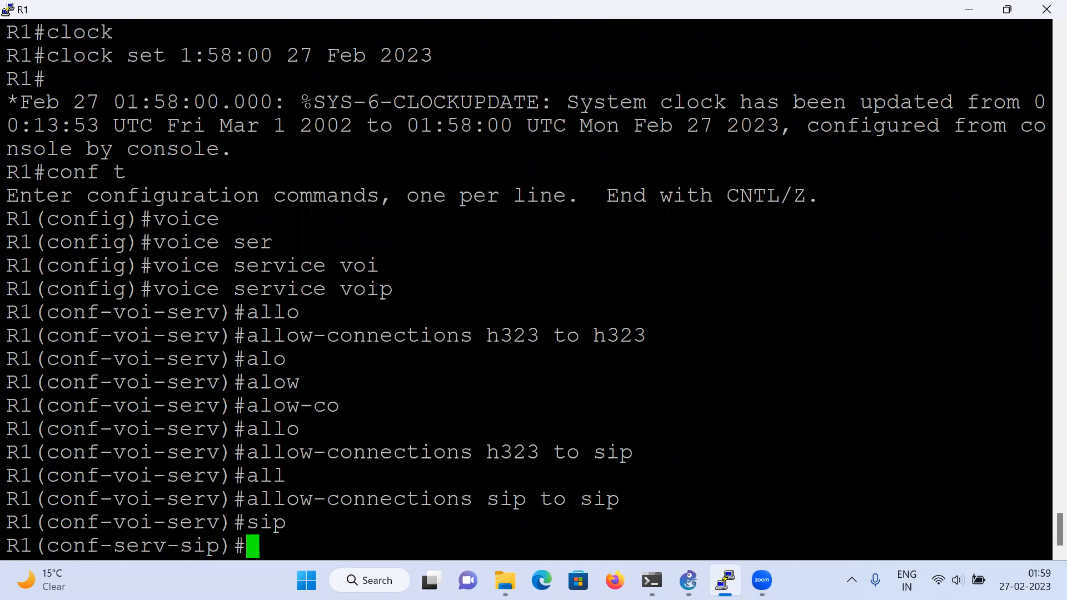
pyautogui.write('regist')
pyautogui.press('Tab')
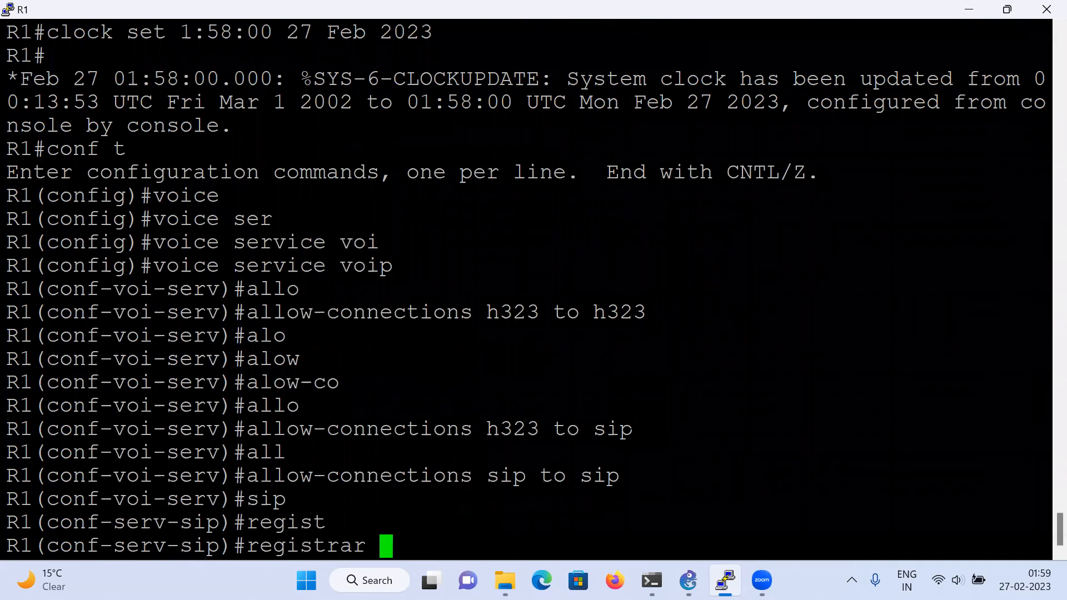
pyautogui.write('ser')
pyautogui.press('Tab')
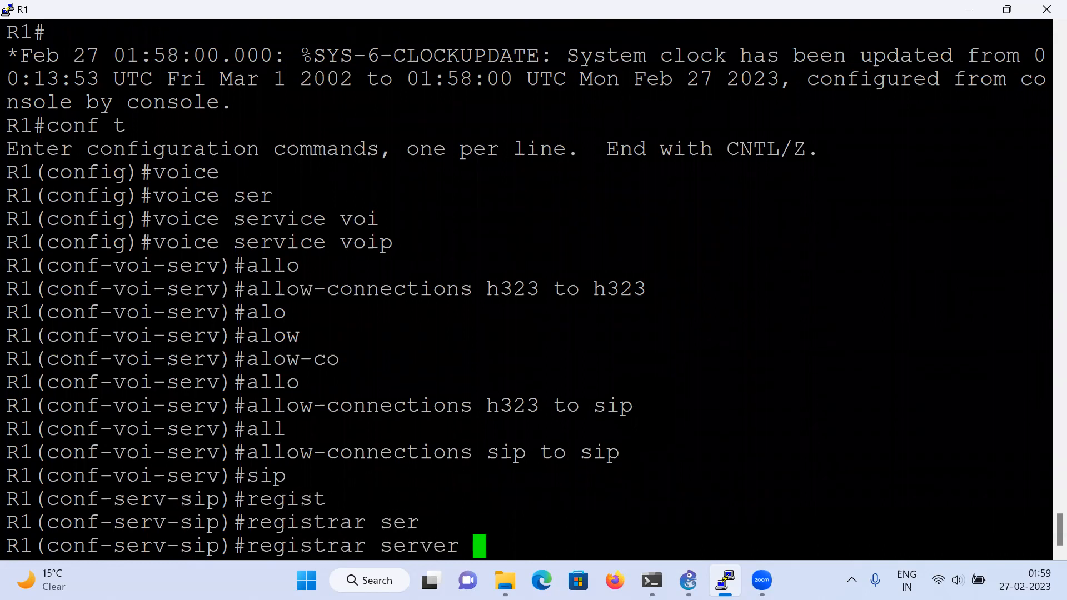
pyautogui.write('exp')
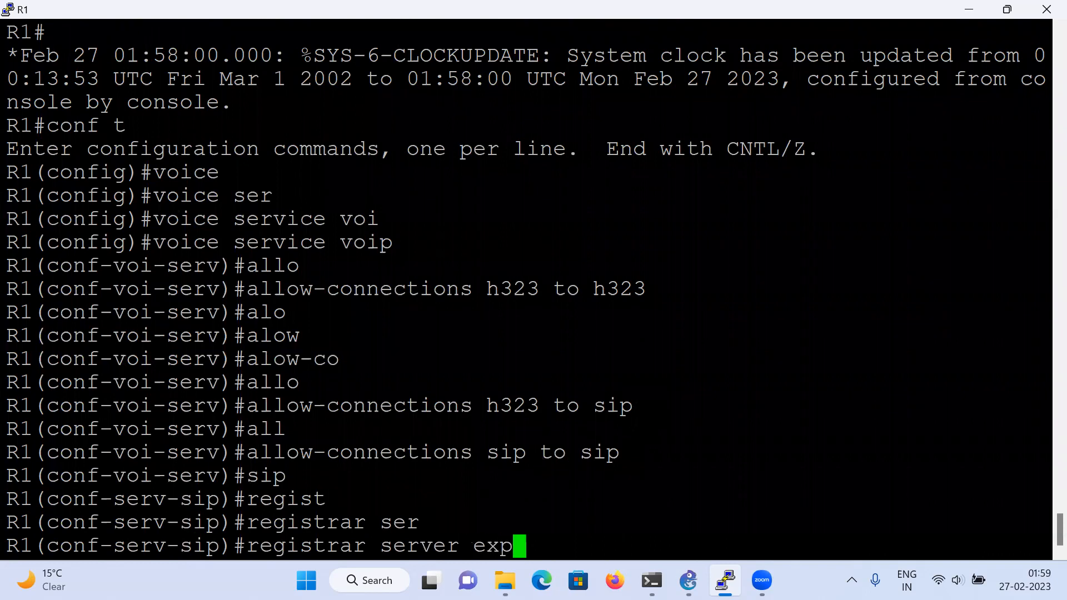
pyautogui.press('Tab')
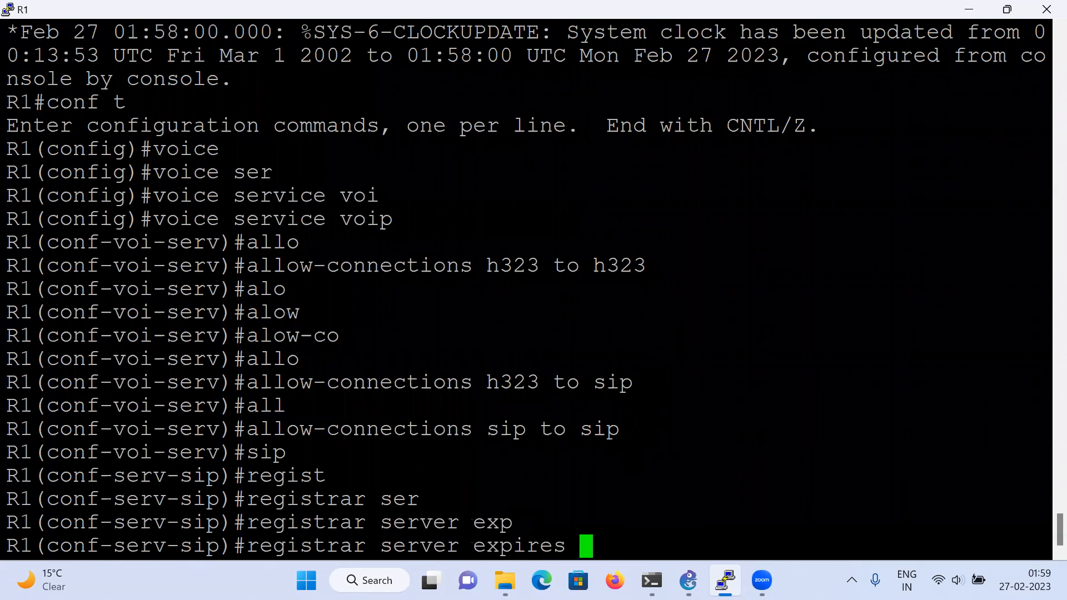
pyautogui.write('max ')
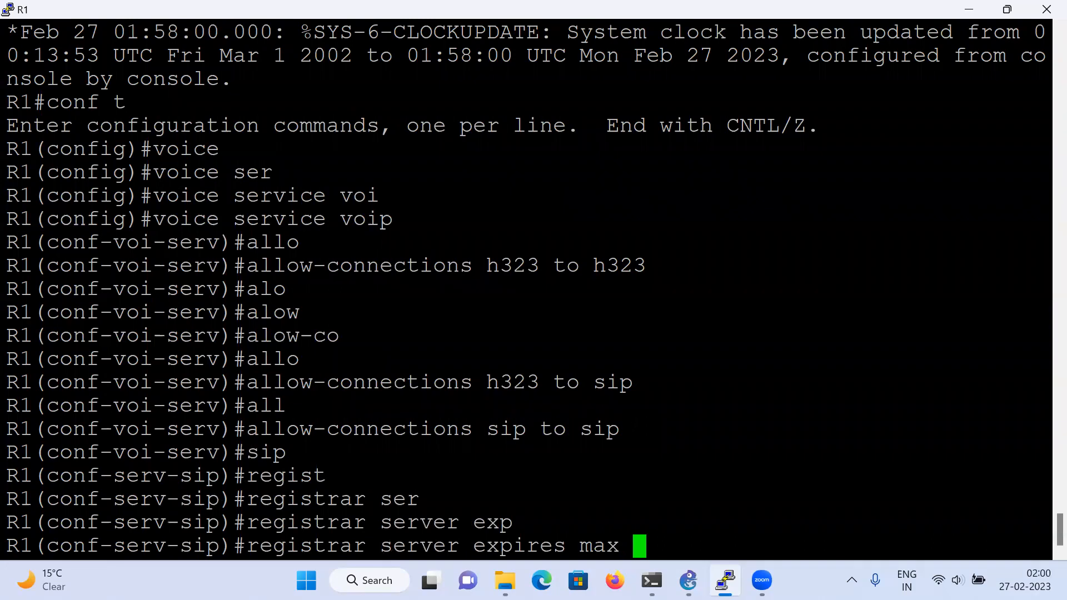
pyautogui.write('600 min')
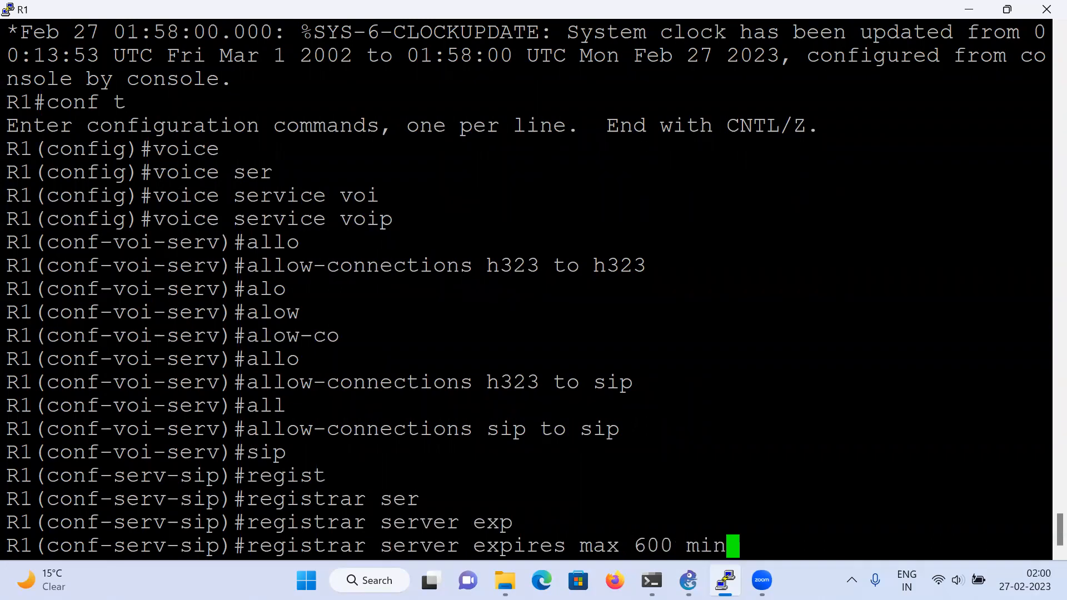
pyautogui.write(' 60')
pyautogui.press('Return')
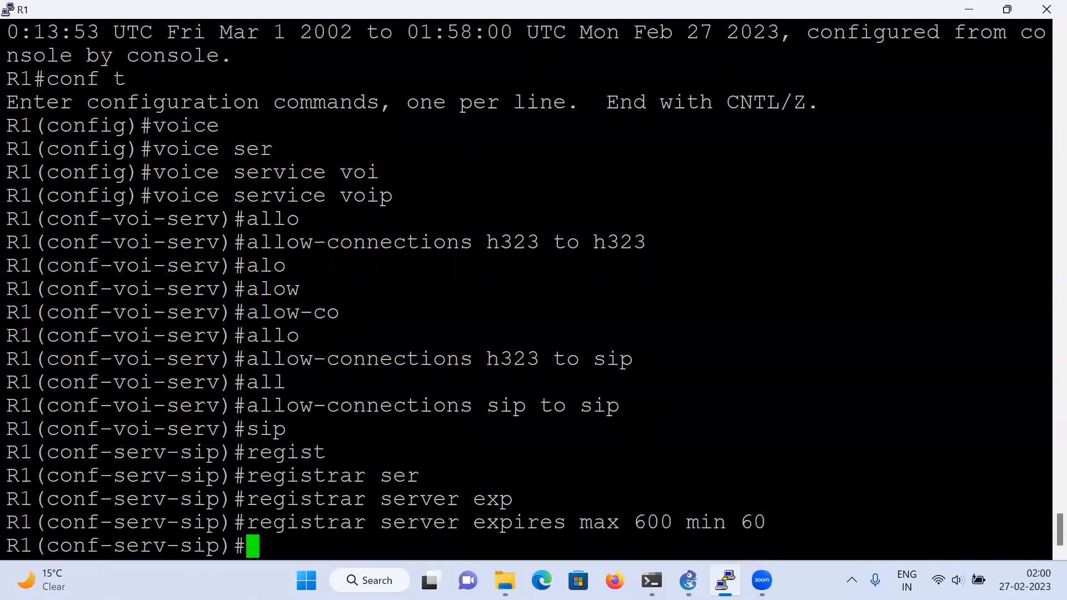
# - Exit the SIP and voice service configuration modes back to global configuration on R1
pyautogui.write('exit')
pyautogui.press('Return')
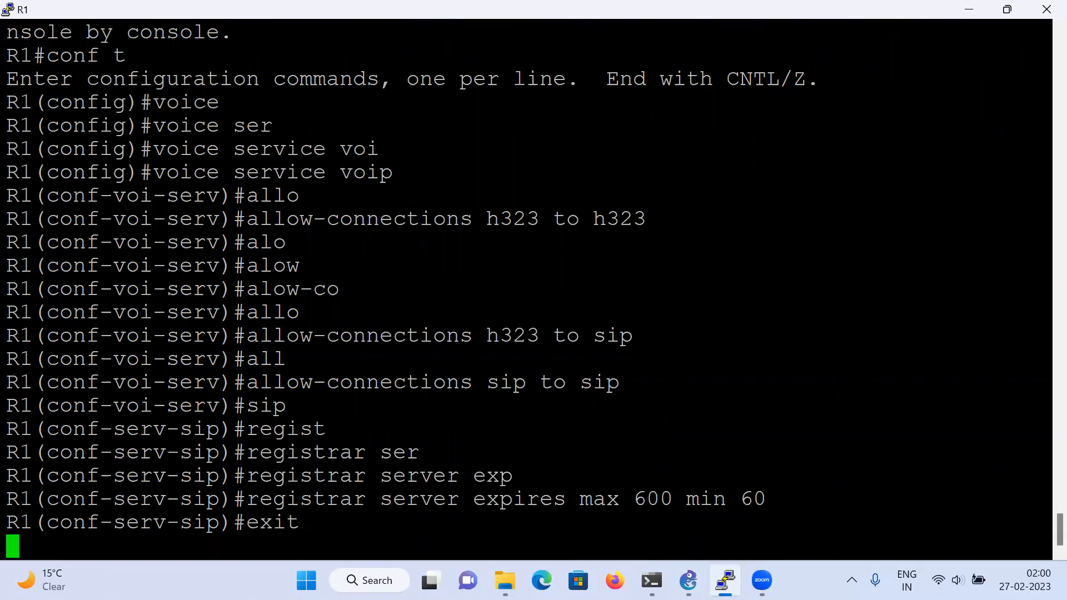
pyautogui.write('exit')
pyautogui.press('Return')
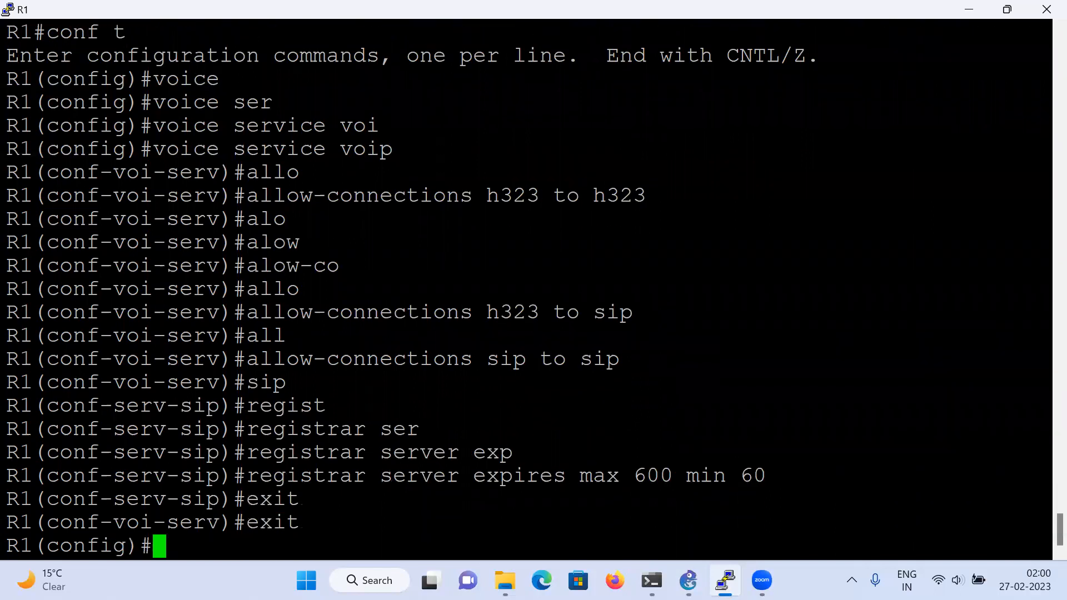
# - Save R1's running configuration with wr from privileged mode and re-enter global configuration with conf t
pyautogui.hotkey('ctrl', 'z')
pyautogui.press('Return')
pyautogui.write('wr')
pyautogui.press('Return')
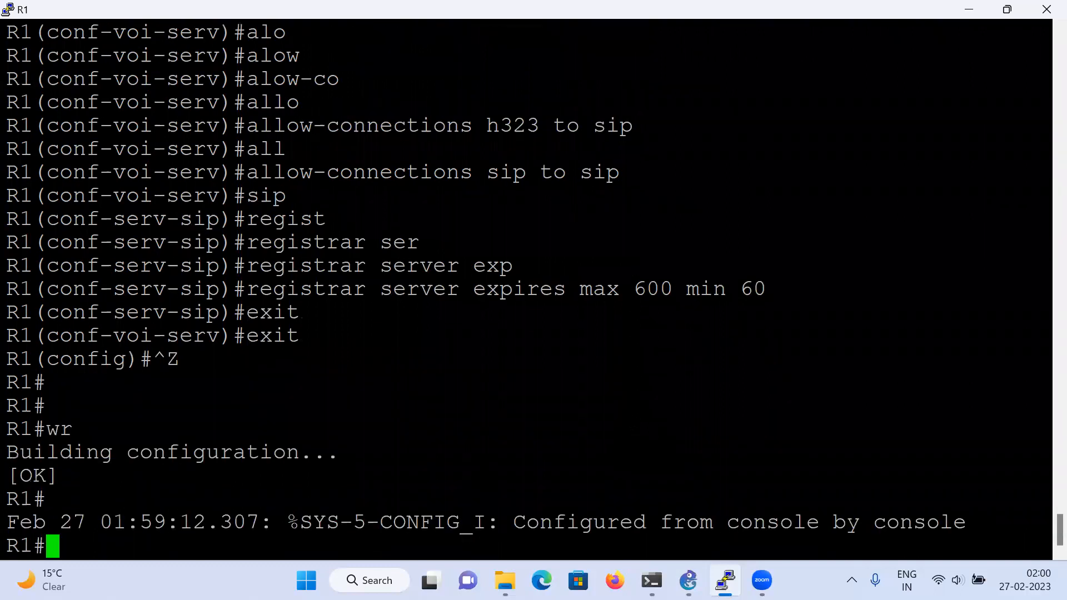
pyautogui.write('conf t')
pyautogui.press('Return')
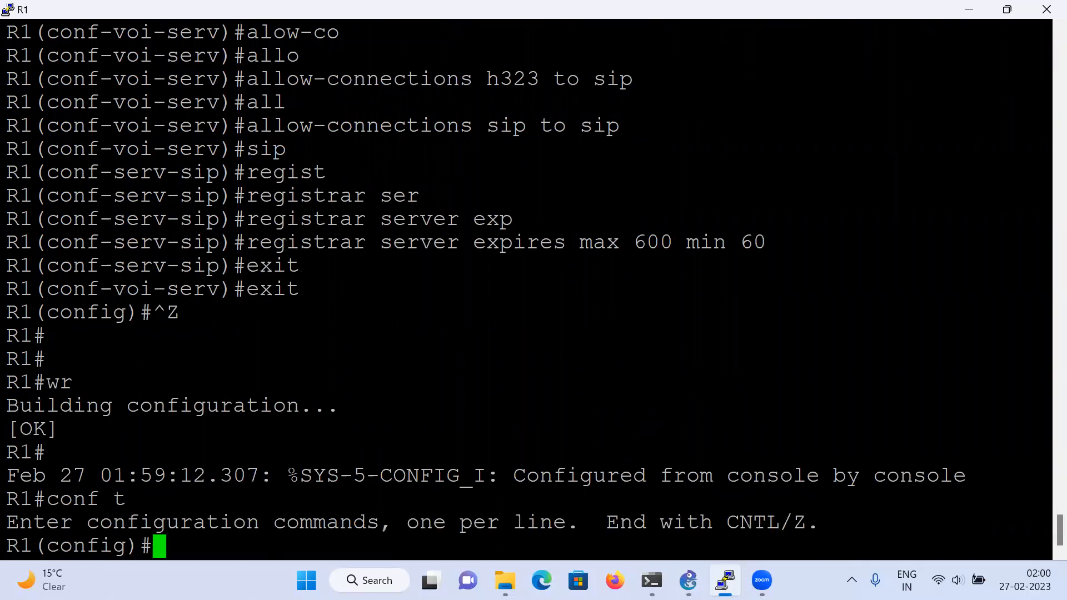
pyautogui.write('ip dhc')
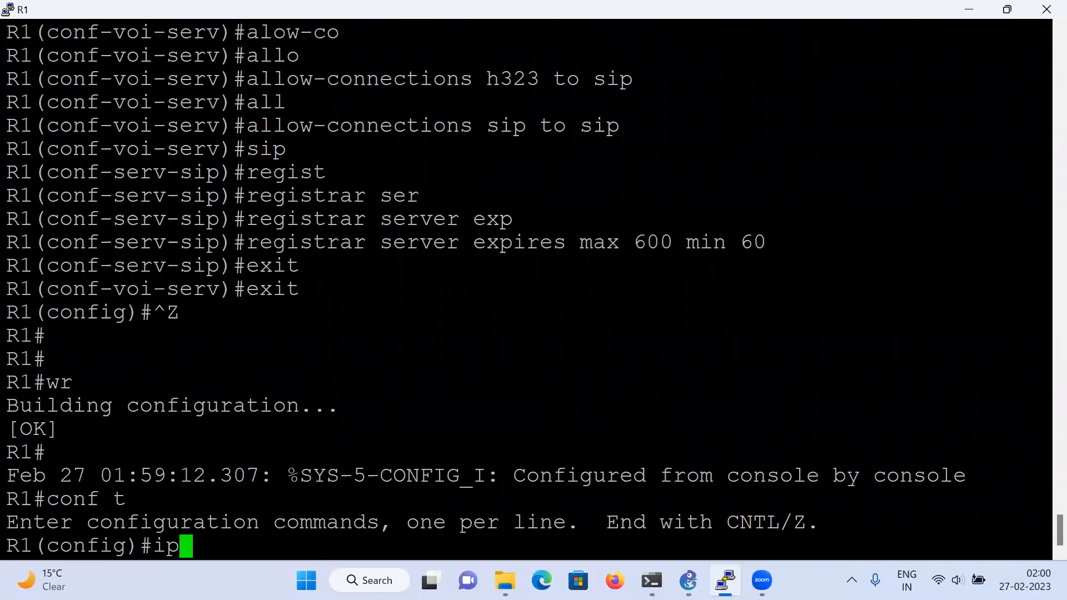
pyautogui.press('Tab')
pyautogui.write('p')
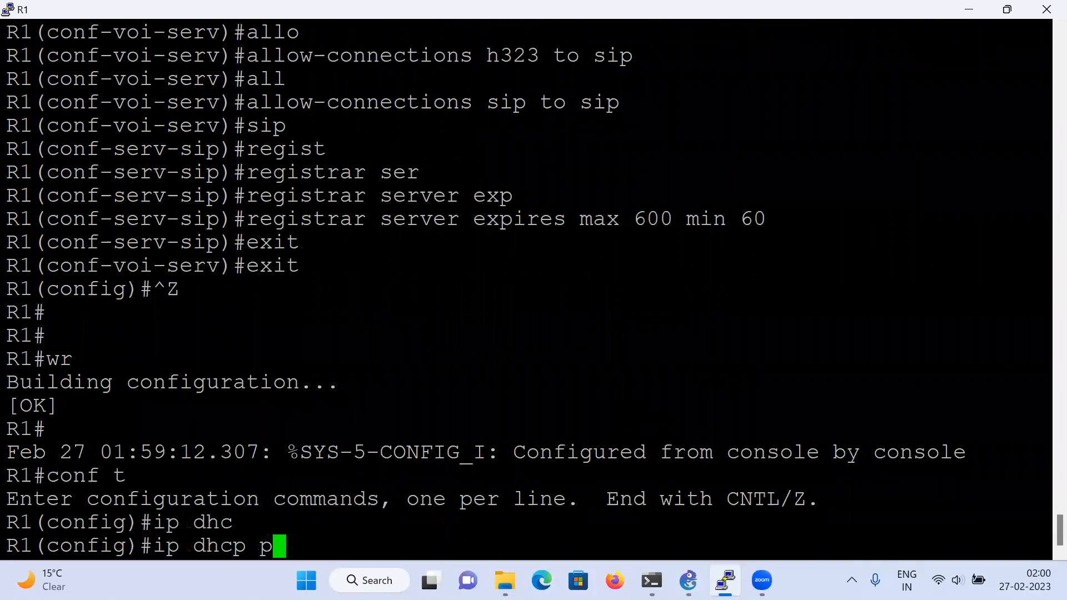
pyautogui.write('o')
pyautogui.press('Tab')
pyautogui.press('BackSpace')
pyautogui.press('BackSpace')
pyautogui.press('BackSpace')
pyautogui.press('BackSpace')
pyautogui.press('BackSpace')
pyautogui.press('BackSpace')
pyautogui.press('BackSpace')
pyautogui.press('BackSpace')
pyautogui.press('BackSpace')
pyautogui.press('BackSpace')
pyautogui.press('BackSpace')
pyautogui.press('BackSpace')
pyautogui.press('BackSpace')
# - Enable the DHCP service on R1 with service dhcp
pyautogui.write('serv')
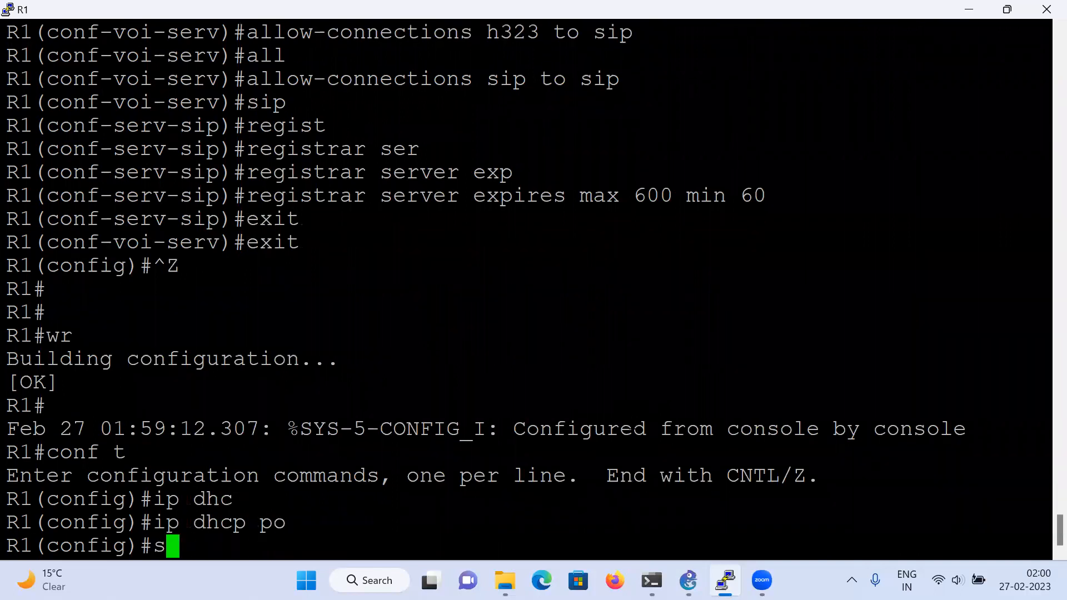
pyautogui.press('Tab')
pyautogui.write('dhc')
pyautogui.press('Tab')
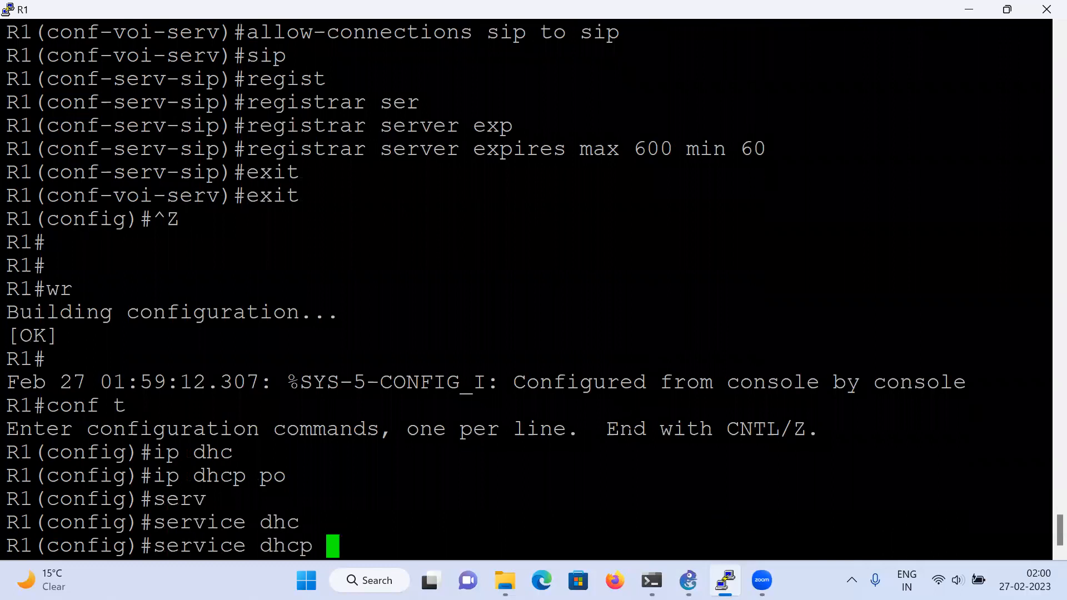
pyautogui.press('Return')
# - Create a DHCP pool named voip on R1 with ip dhcp pool voip
pyautogui.write('ip dhcp')
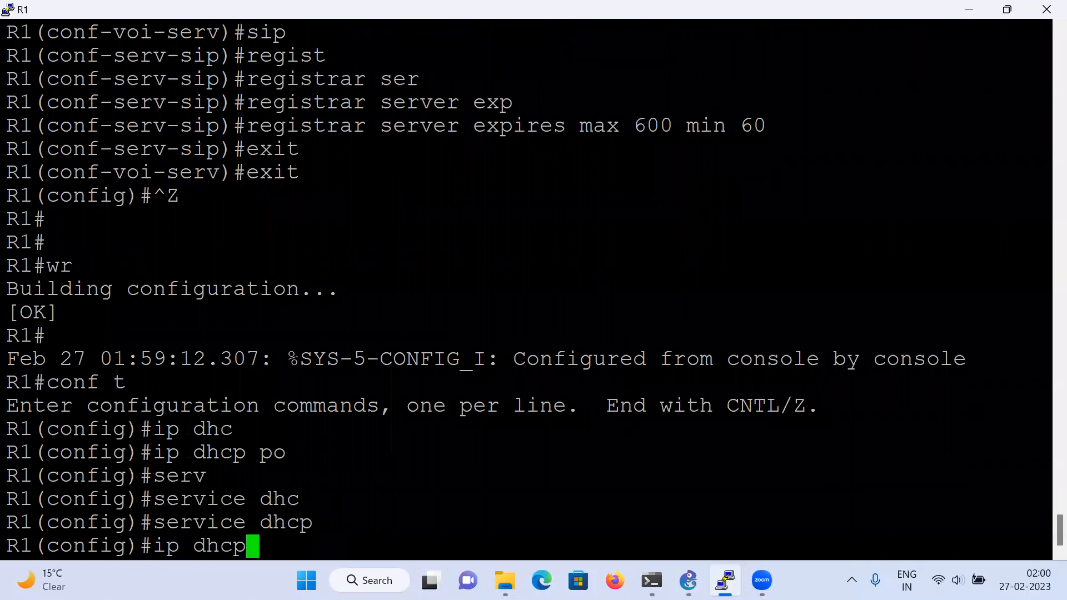
pyautogui.press('Tab')
pyautogui.write('po')
pyautogui.press('Tab')
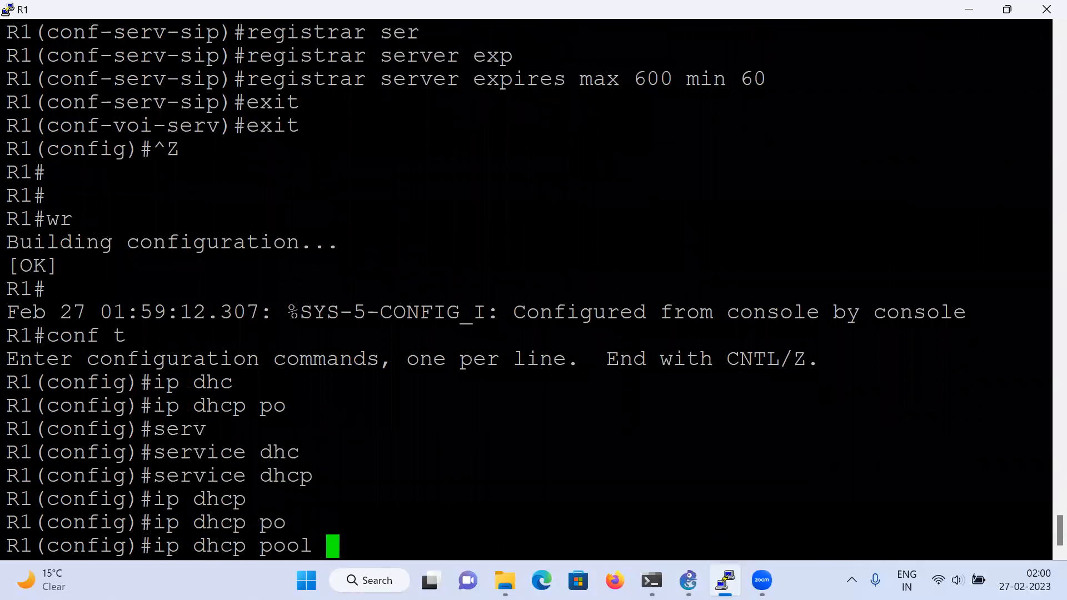
pyautogui.write('voip')
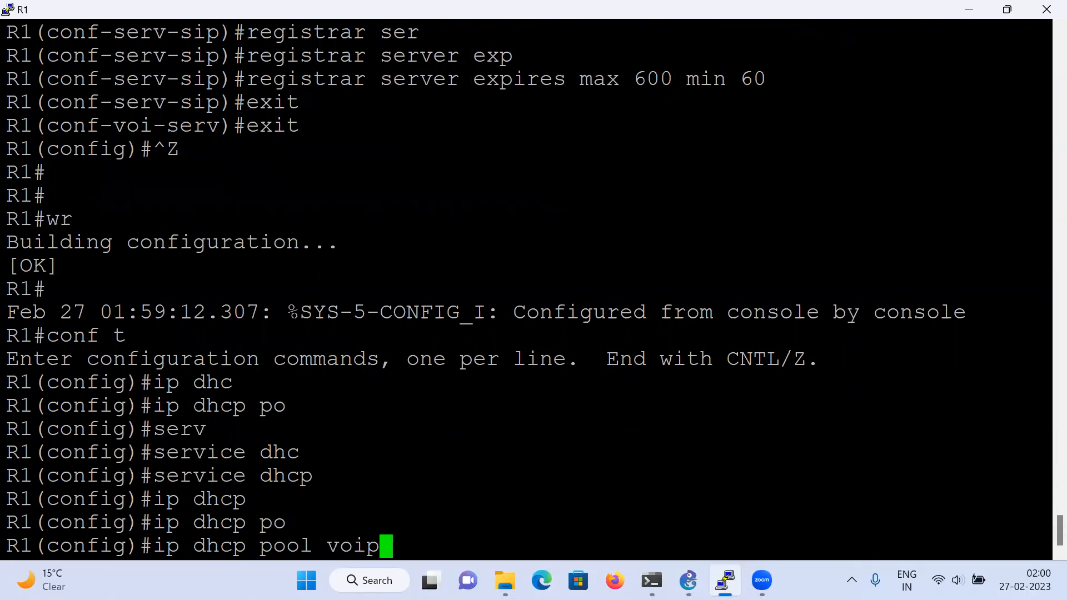
pyautogui.press('Return')
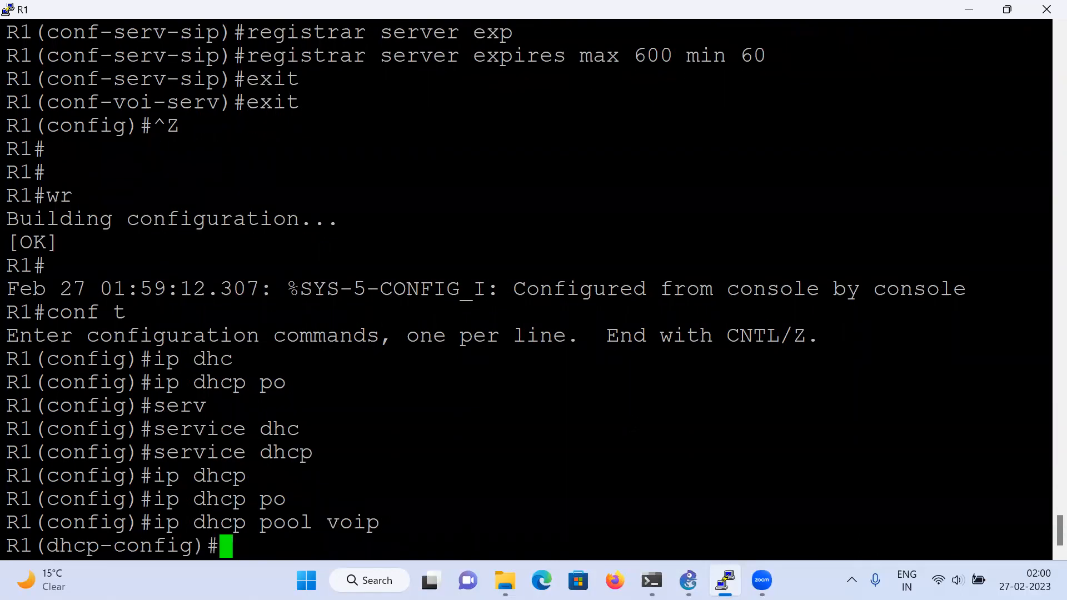
# - Assign network 10.10.10.0 with mask 255.255.255.0 to the voip DHCP pool
pyautogui.write('netw')
pyautogui.press('Tab')
pyautogui.write('10.10.10.')
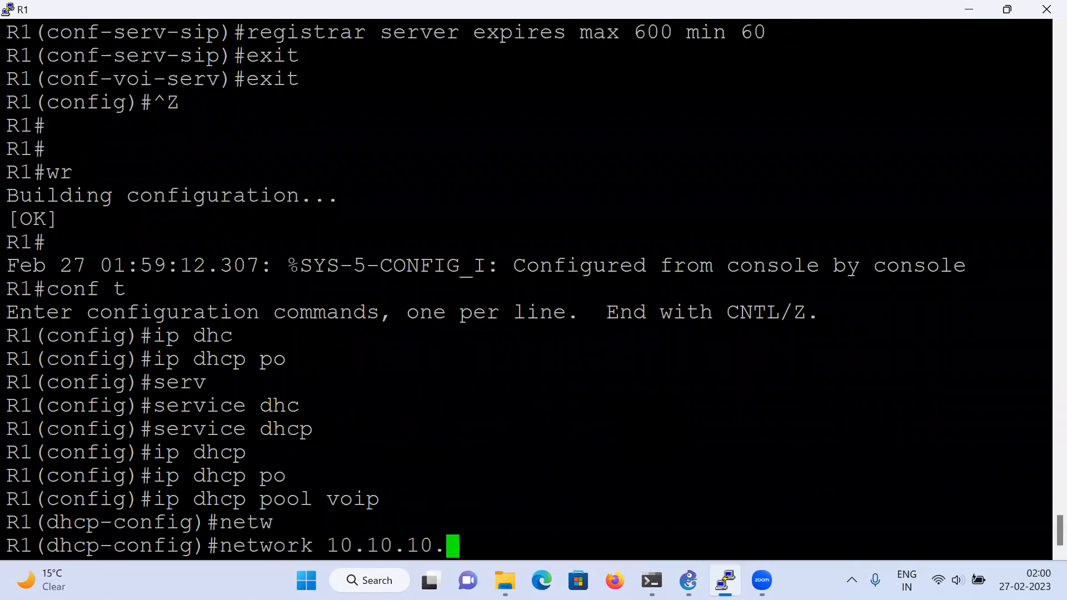
pyautogui.write('0 255.')
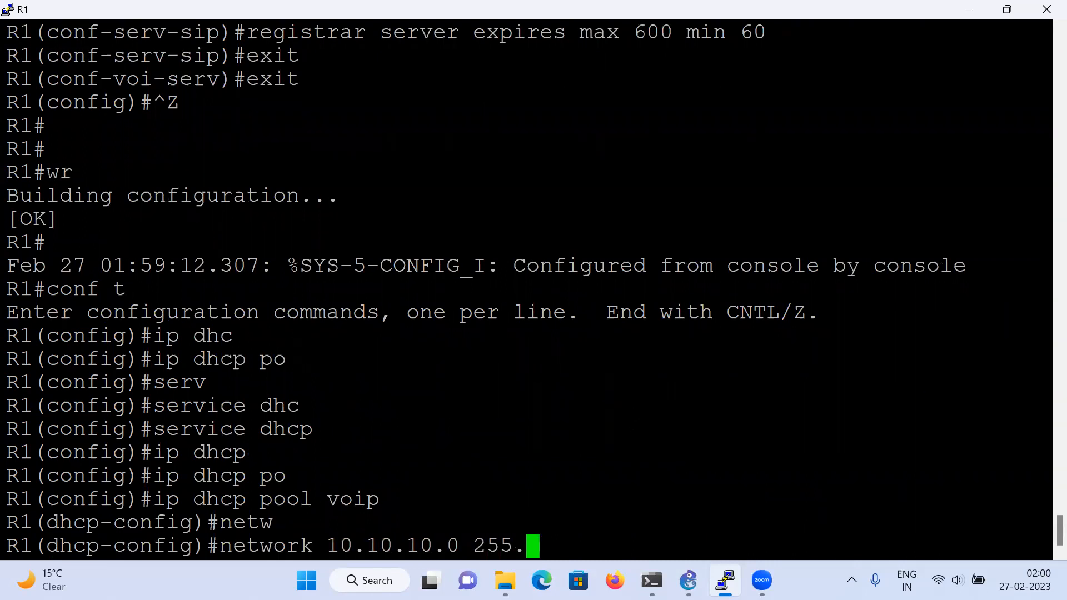
pyautogui.write('255.255.0')
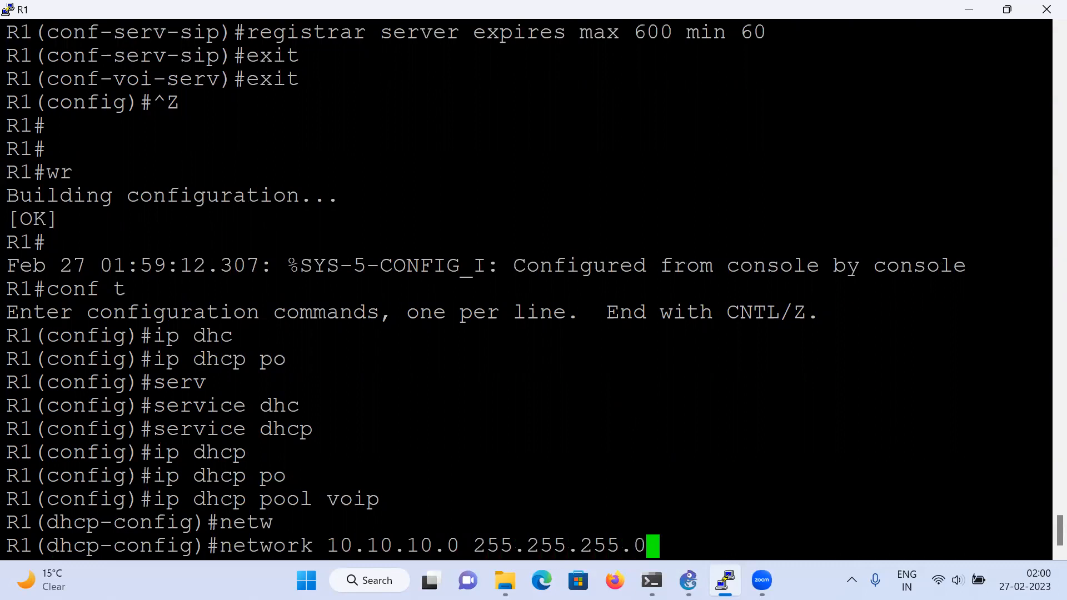
pyautogui.press('Return')
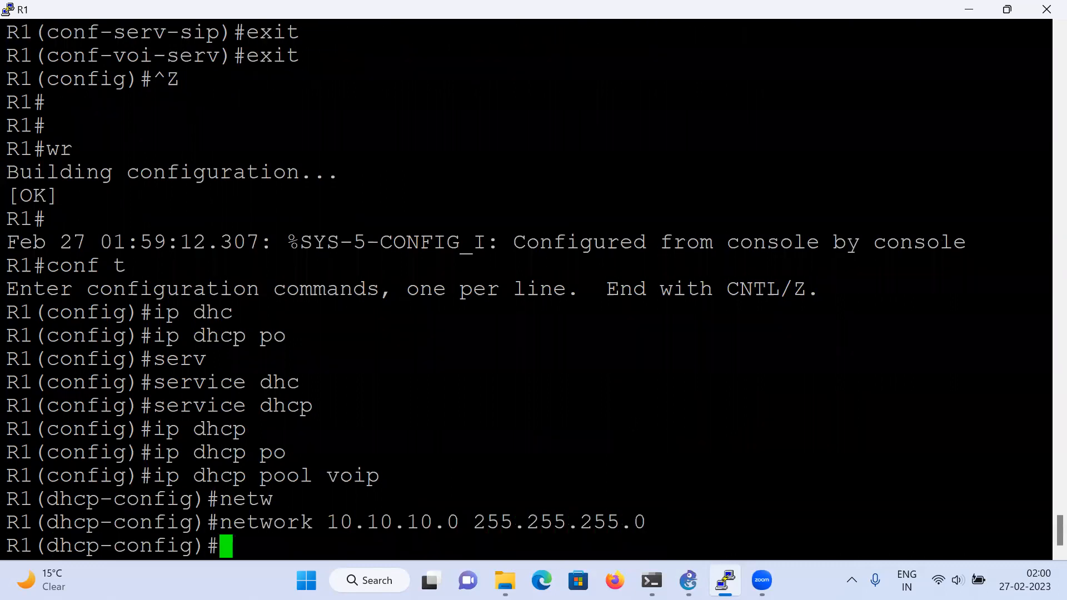
# - Set the voip DHCP pool's default router to 10.10.10.1 with the default-router command
pyautogui.write('def')
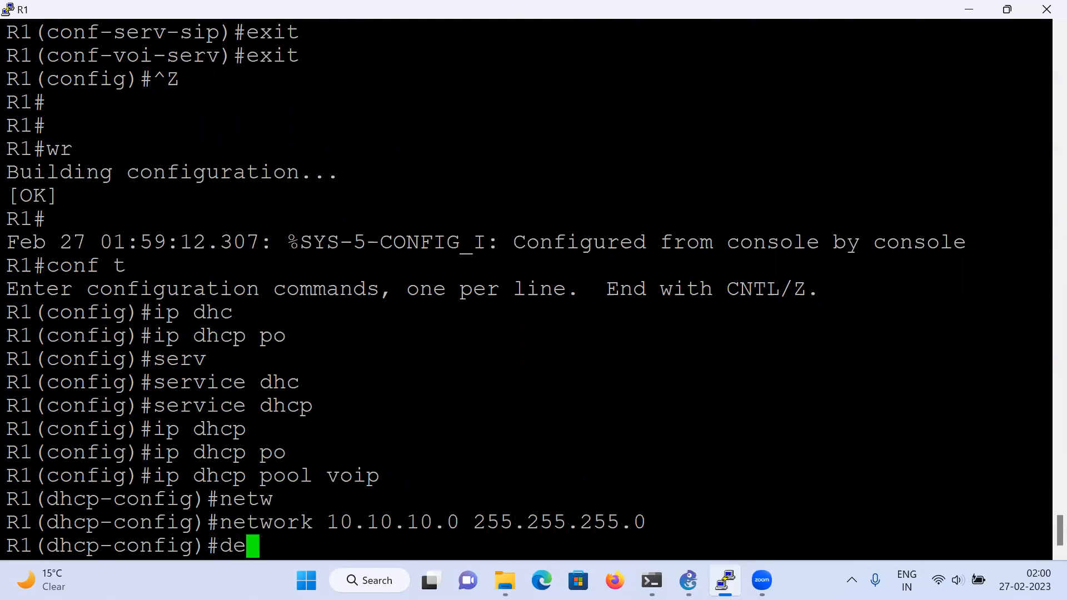
pyautogui.press('Tab')
pyautogui.write('10.')
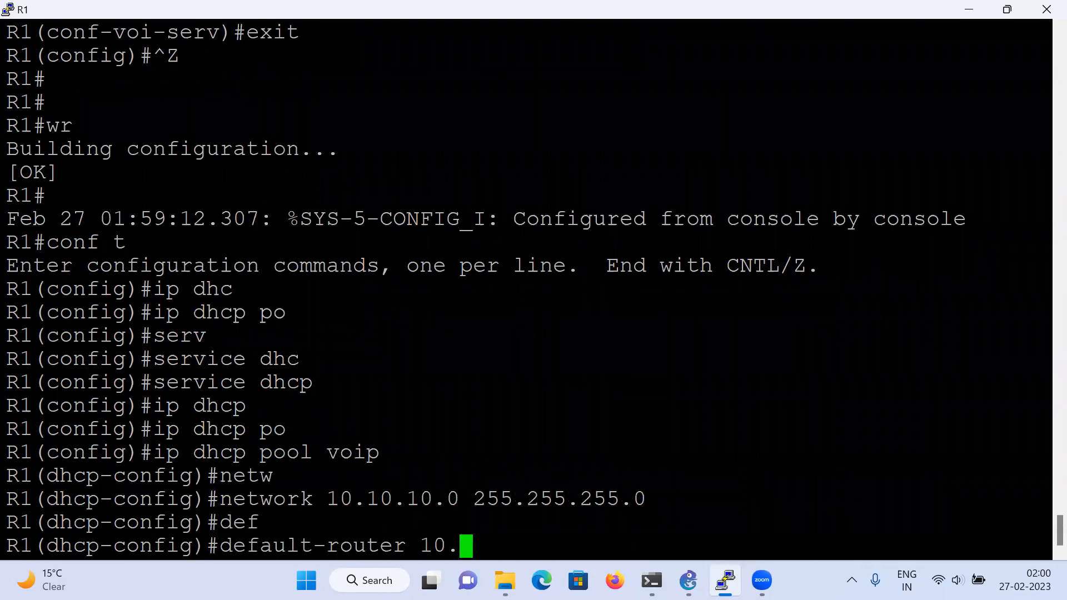
pyautogui.write('10.10.10.')
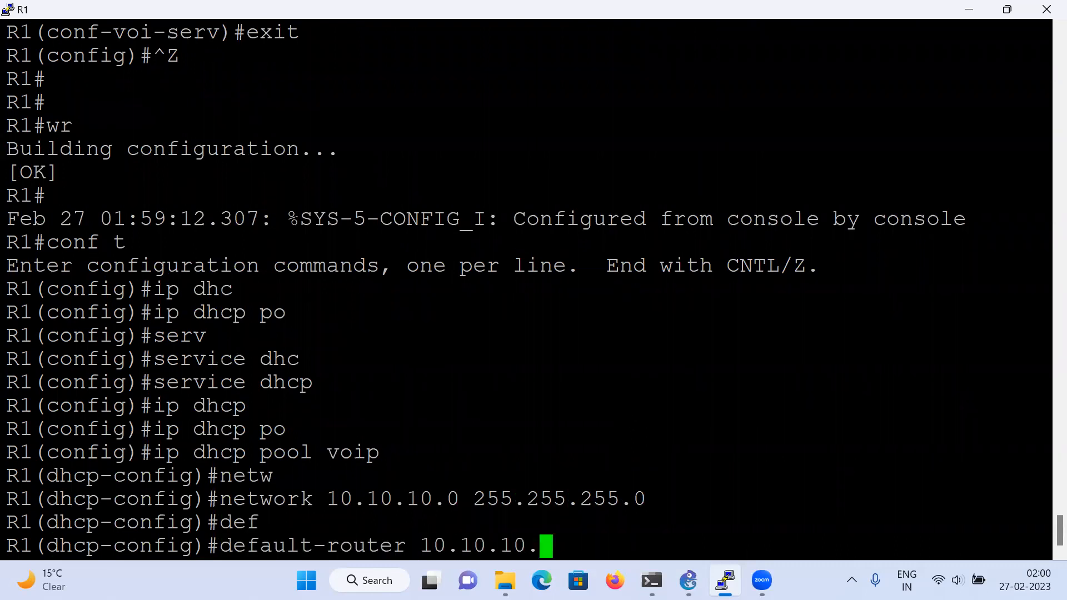
pyautogui.press('Return')
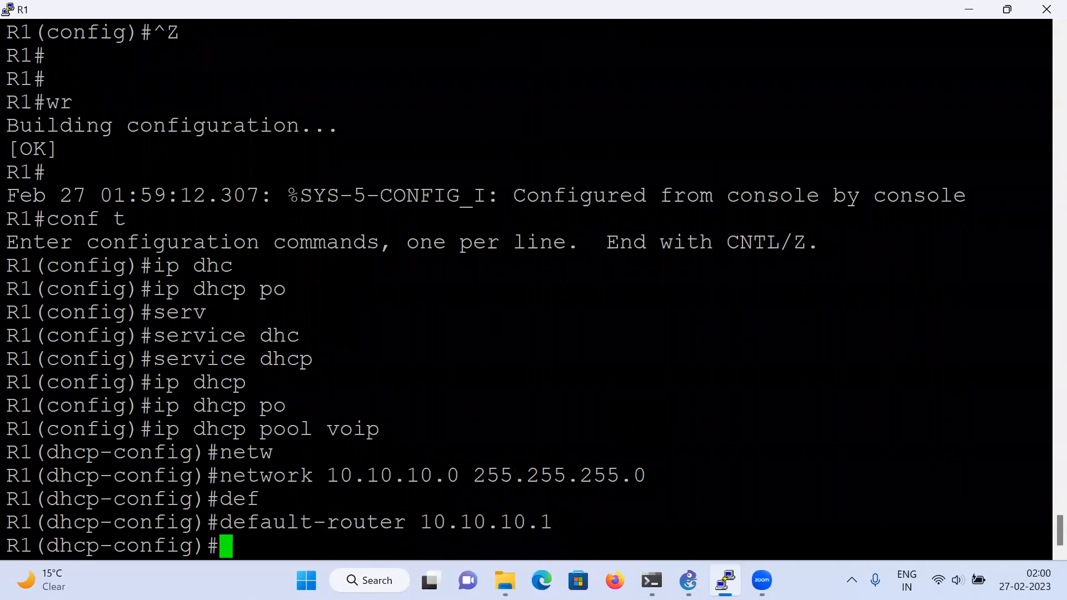
# - Set DHCP option 150 to IP 10.10.10.1 in the voip pool and exit to global configuration
pyautogui.write('opt')
pyautogui.press('Tab')
pyautogui.write('150 ')
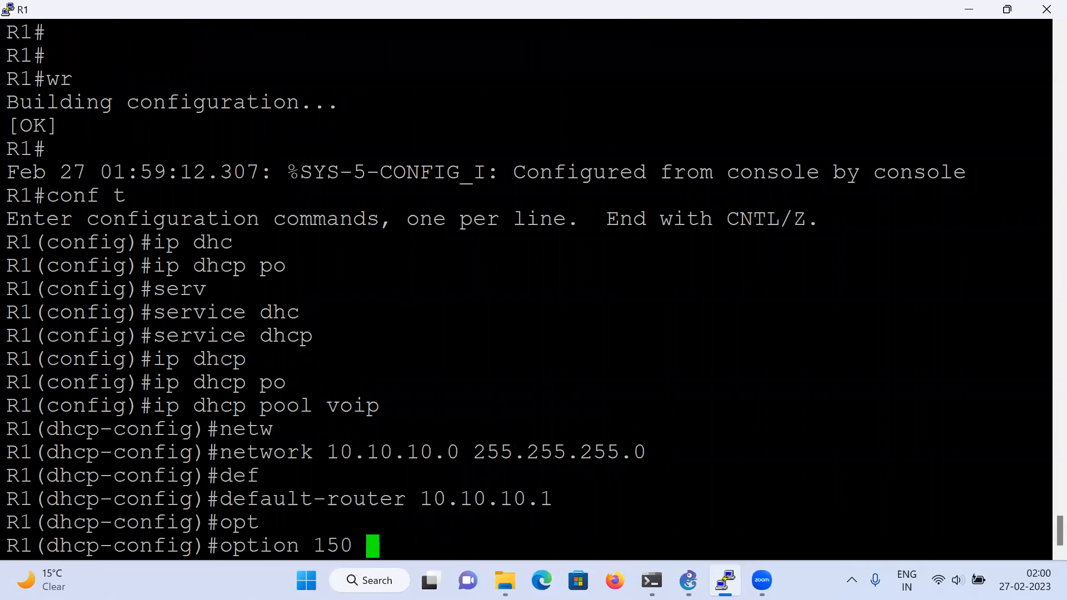
pyautogui.write('ip 1')
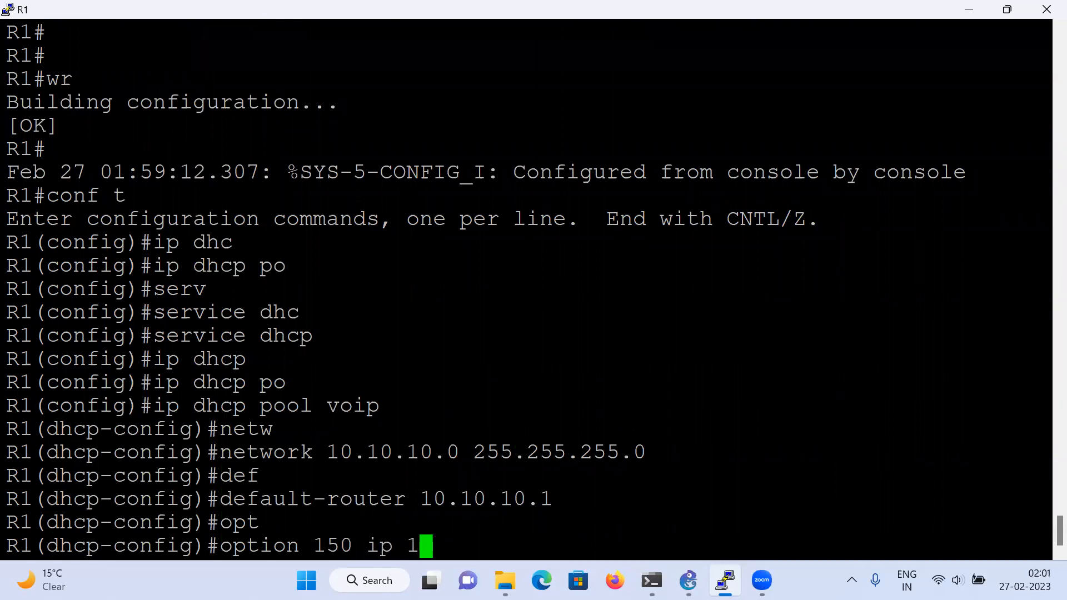
pyautogui.write('0.10.10.10.')
pyautogui.press('Return')
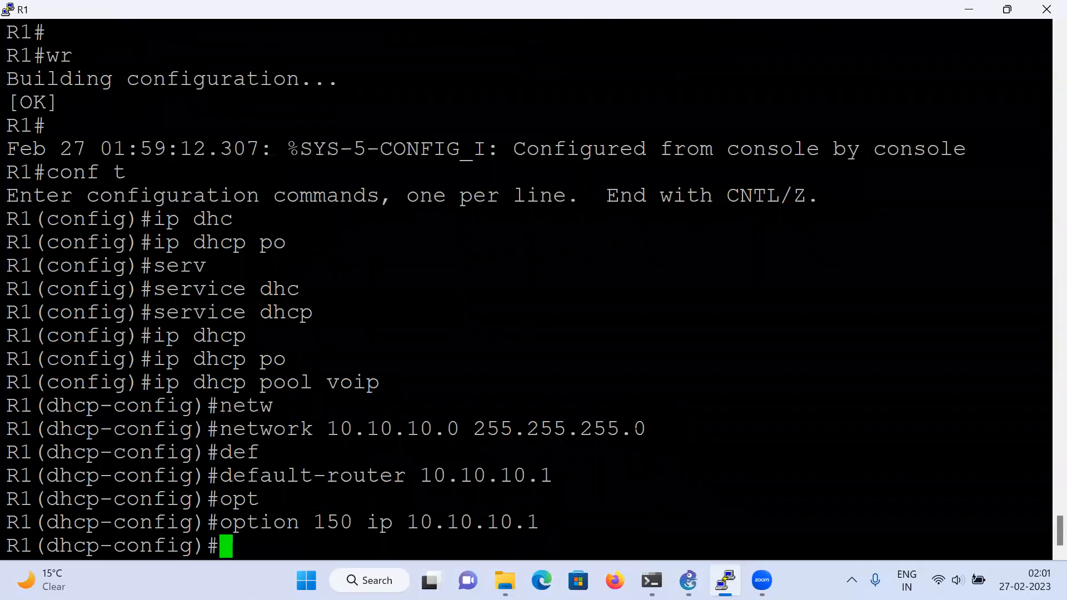
pyautogui.write('ex')
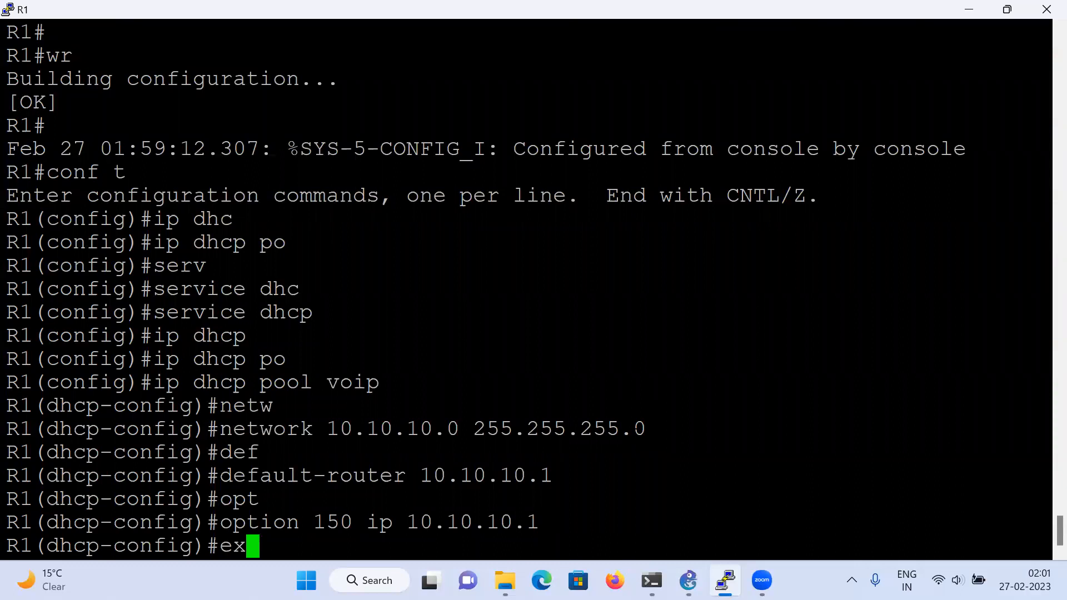
pyautogui.press('Tab')
pyautogui.press('Return')
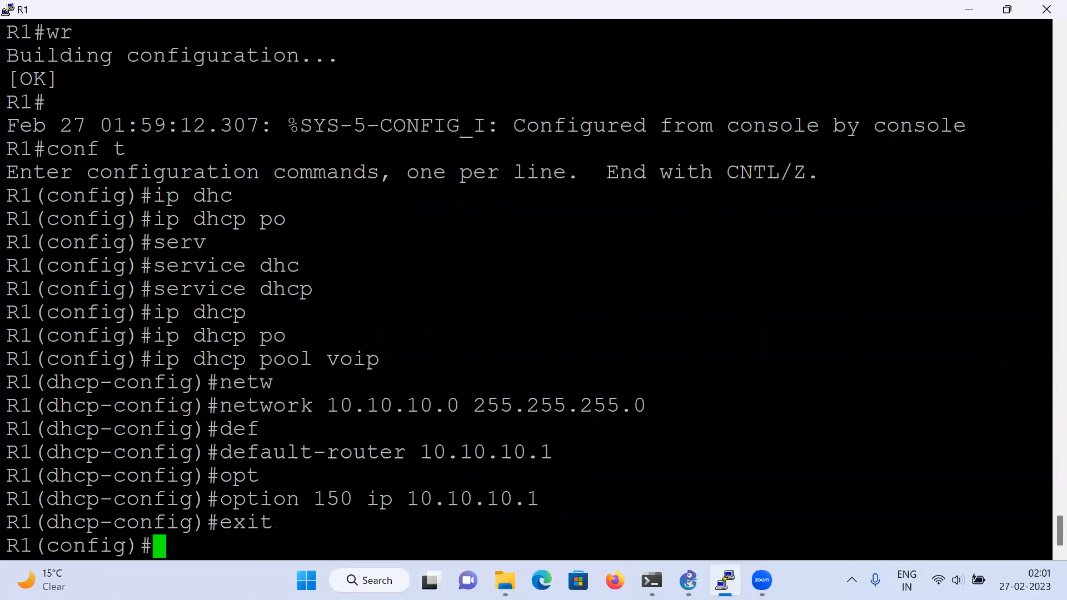
# - Exclude addresses 10.10.10.1 through 10.10.10.5 from DHCP assignment with ip dhcp excluded-address
pyautogui.write('ip dhc')
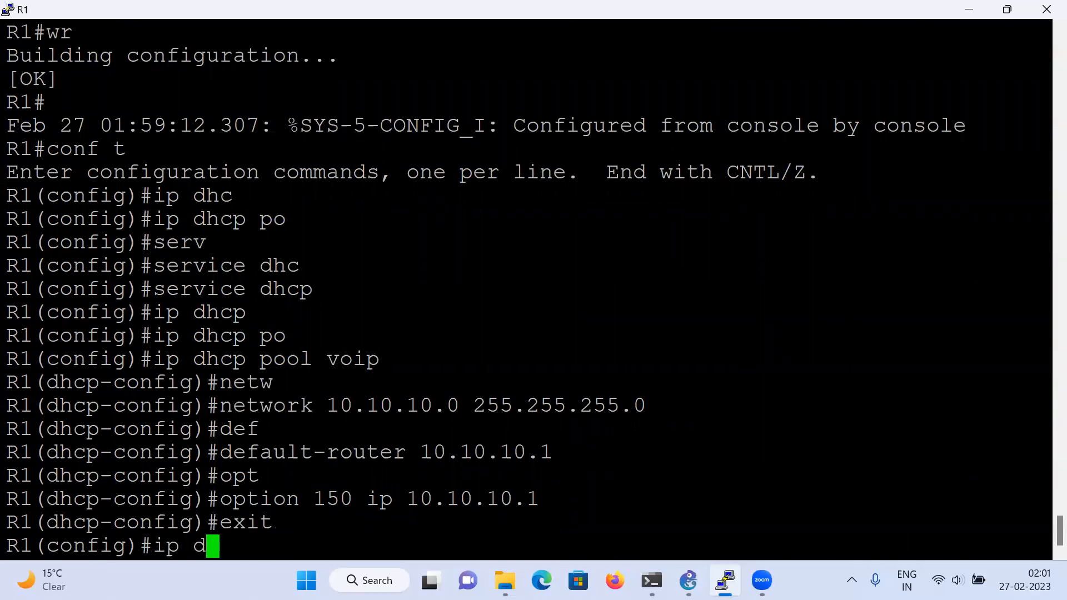
pyautogui.press('Tab')
pyautogui.write('ex')
pyautogui.press('Tab')
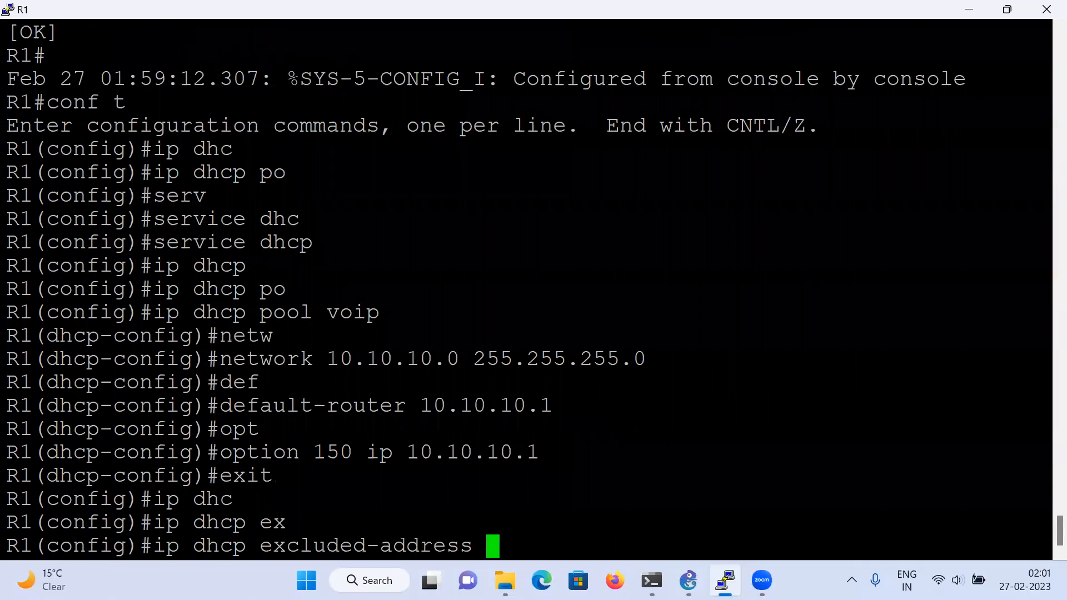
pyautogui.write('10.1')
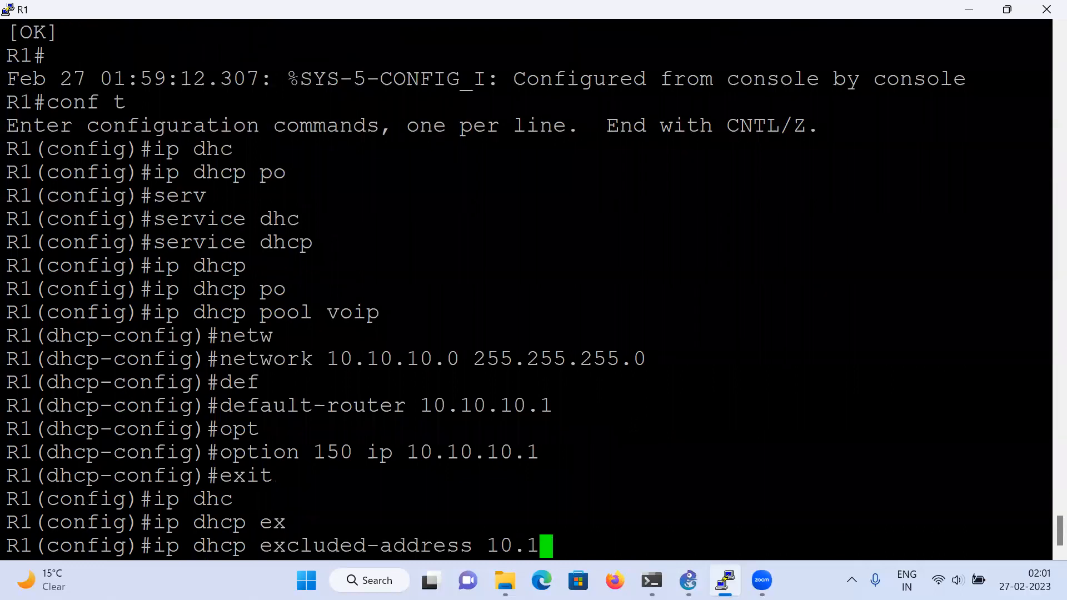
pyautogui.write('0.10.1 10.10')
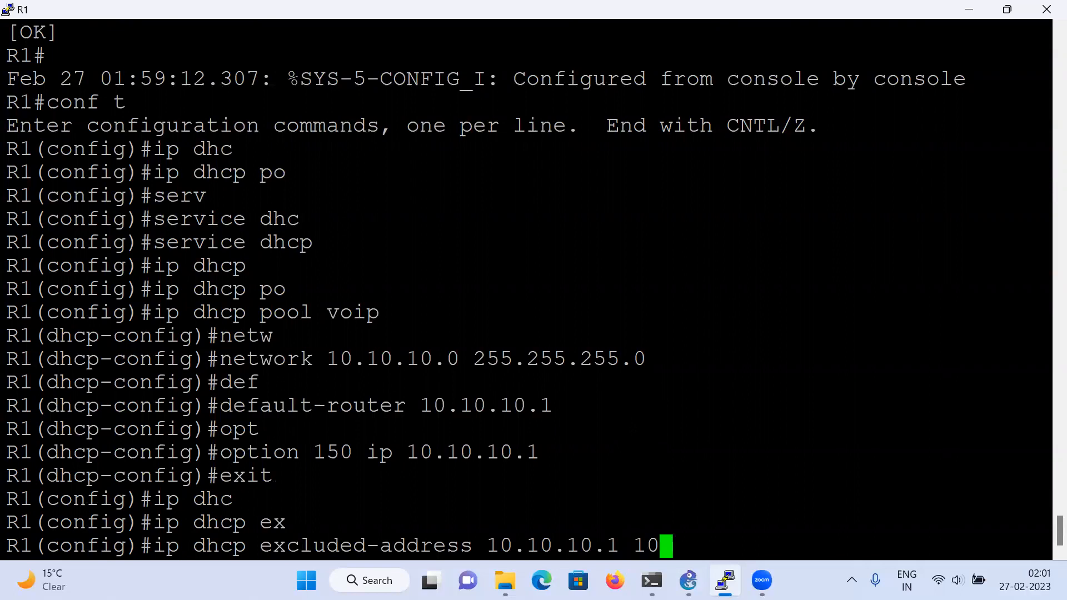
pyautogui.write('.10.5')
pyautogui.press('Return')
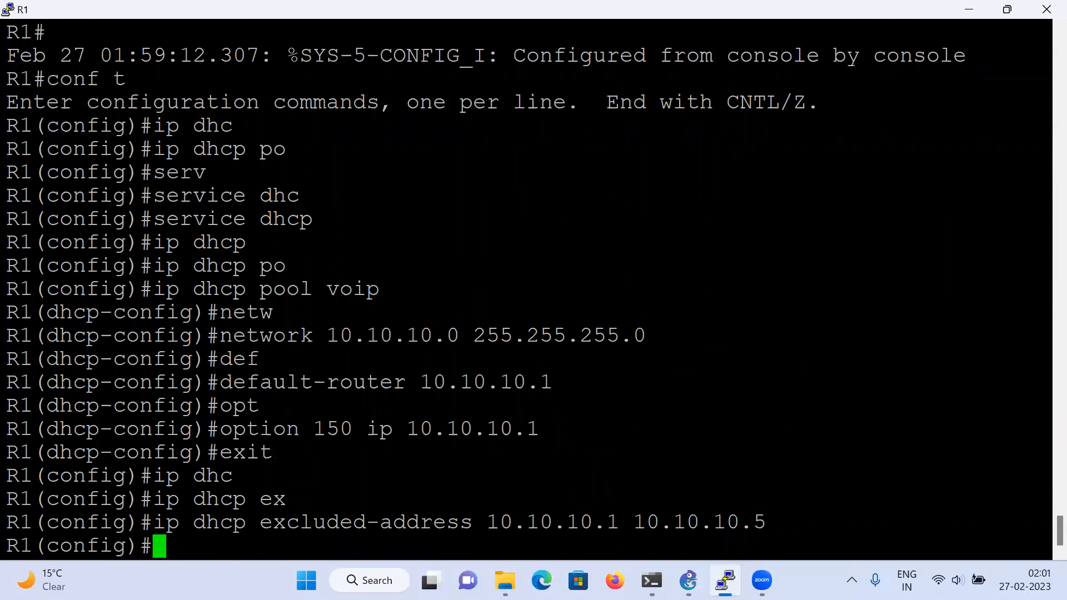
# - Leave configuration mode, save R1's configuration with wr, and re-enter global configuration with conf t
pyautogui.hotkey('ctrl', 'z')
pyautogui.press('Return')
pyautogui.press('Return')
pyautogui.write('wr')
pyautogui.press('Return')
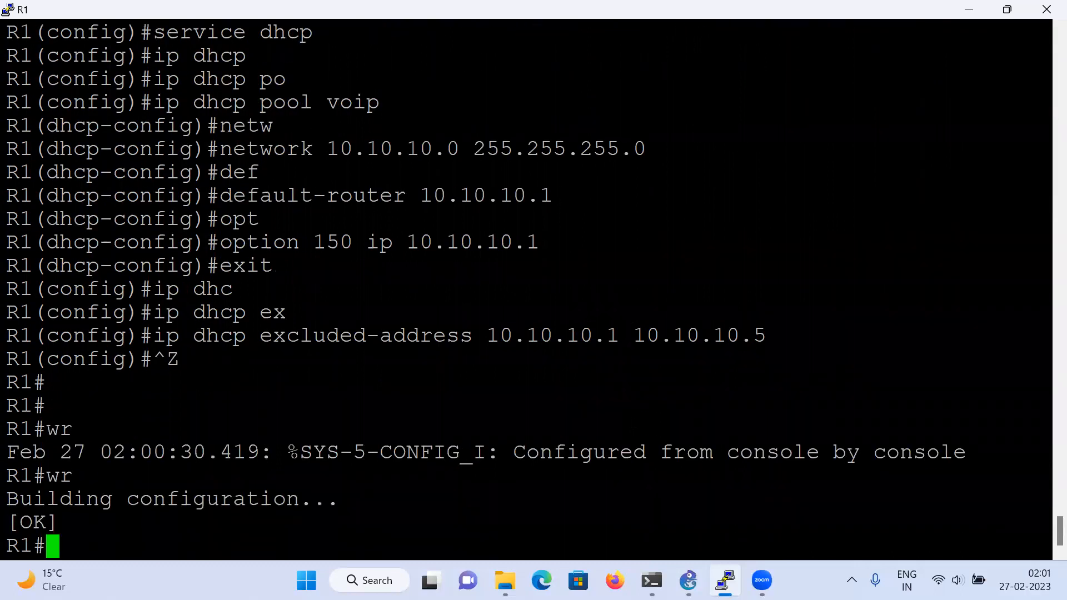
pyautogui.write('conf t')
pyautogui.press('Return')
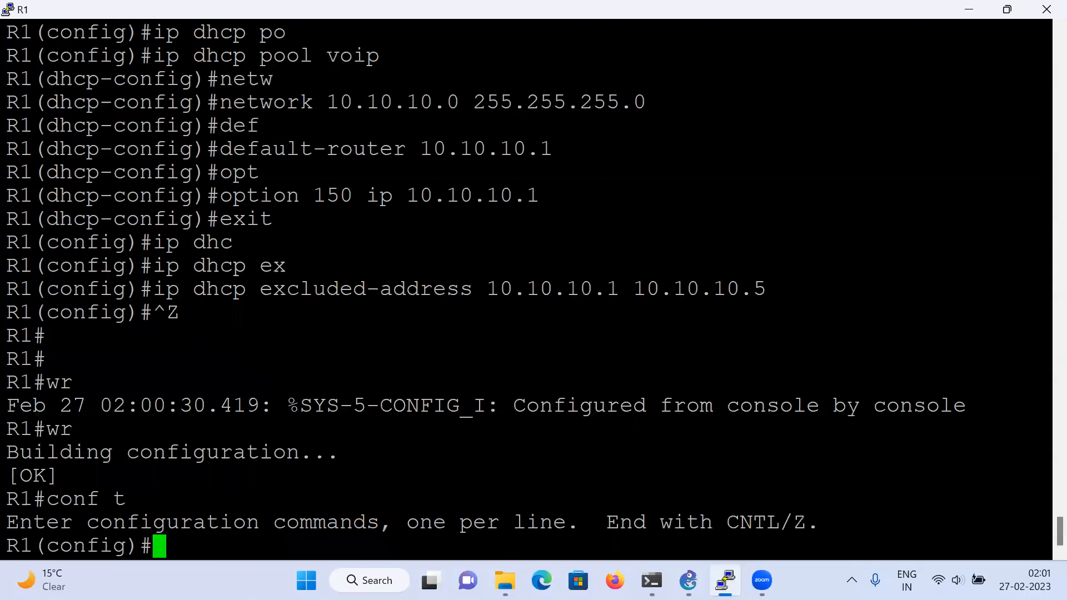
# - Create ephone-dn 1 on R1, assign the first phone user's name to it, and exit to global configuration
pyautogui.write('eph')
pyautogui.press('Tab')
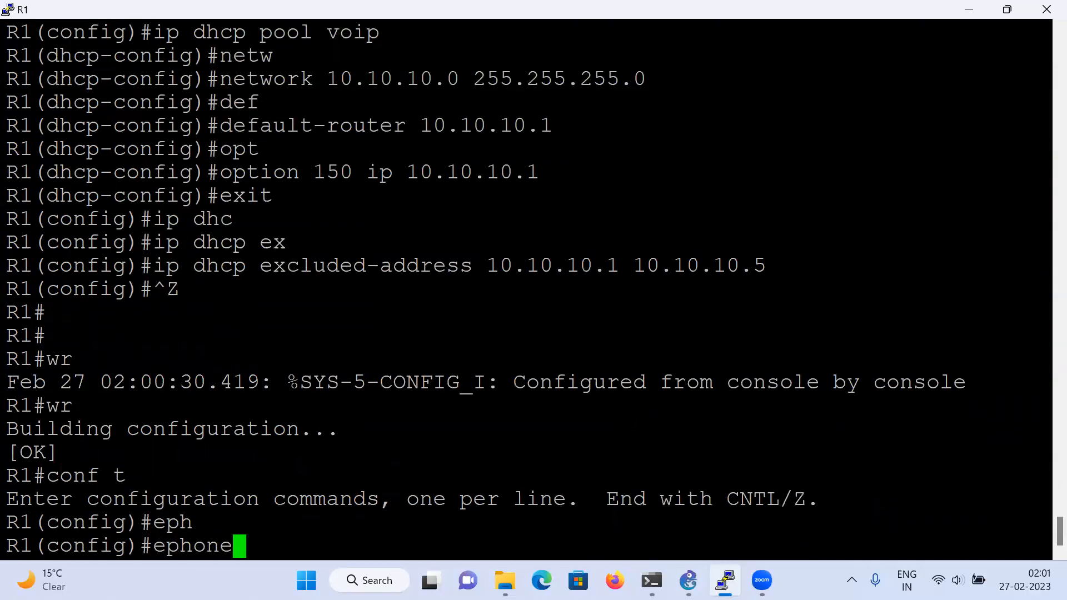
pyautogui.write('dn')
pyautogui.press('BackSpace')
pyautogui.press('BackSpace')
pyautogui.press('BackSpace')
pyautogui.write('-dh')
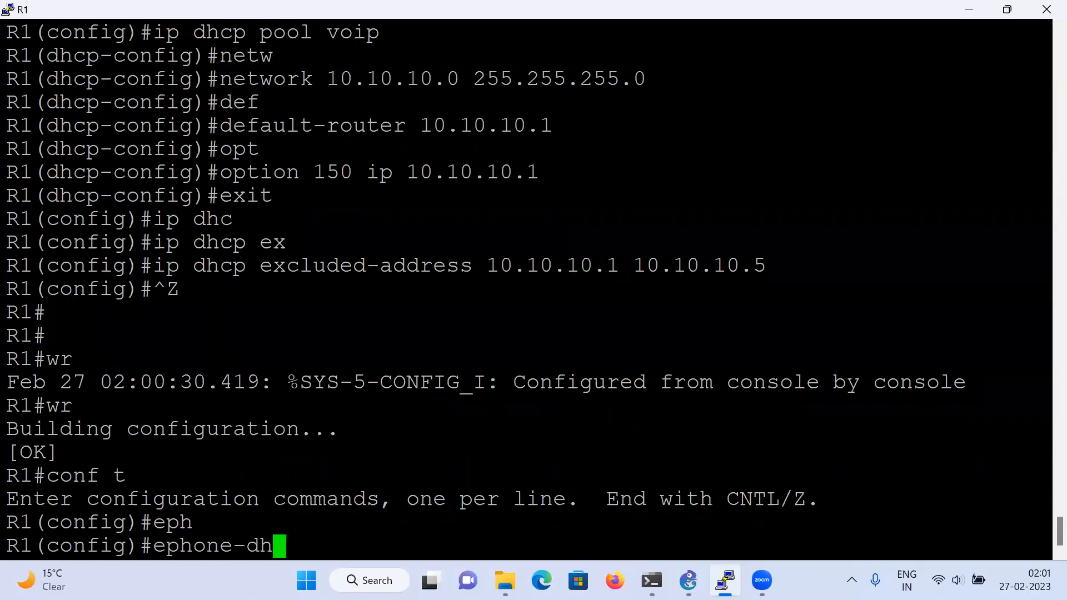
pyautogui.press('Tab')
pyautogui.press('BackSpace')
pyautogui.press('Tab')
pyautogui.write('1')
pyautogui.press('Return')
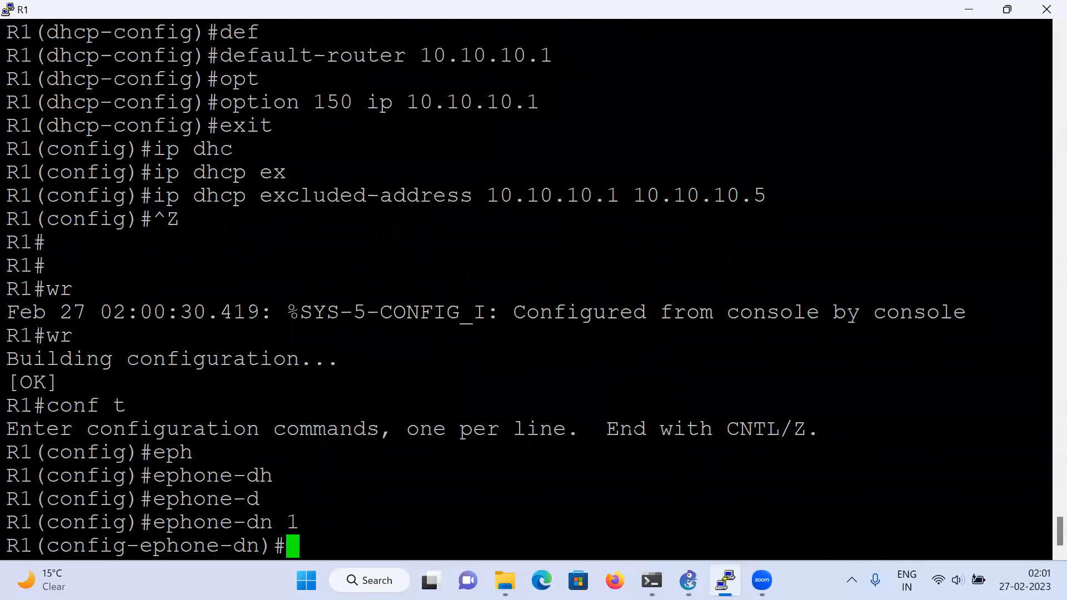
pyautogui.write('name Tarun')
pyautogui.press('Return')
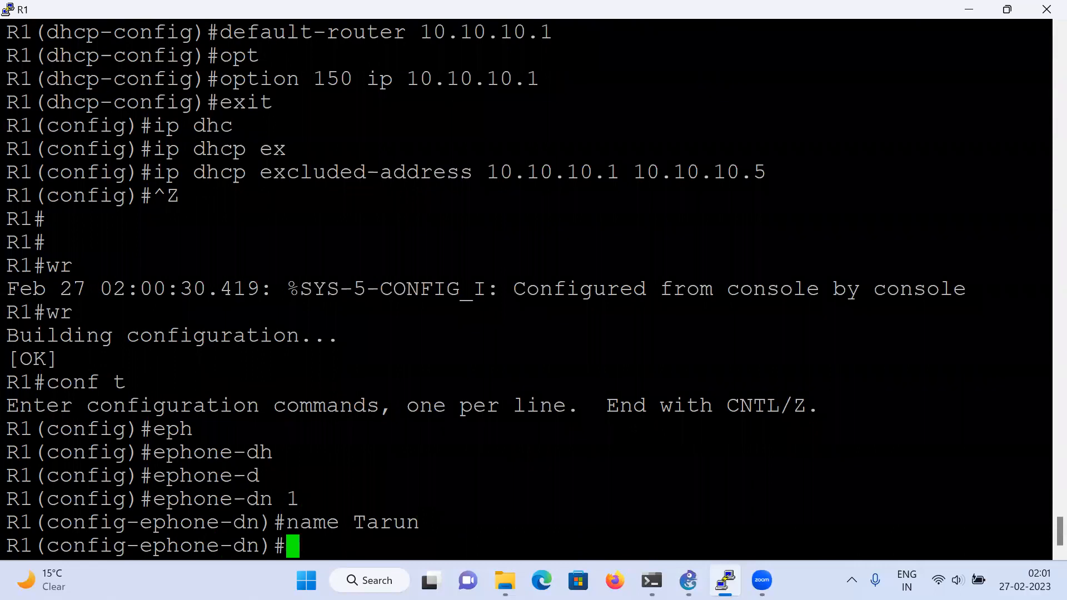
pyautogui.write('e')
pyautogui.write('x')
pyautogui.press('Return')
# - Create ephone-dn 2 on R1 with the name Tech and exit to global configuration
pyautogui.write('epho')
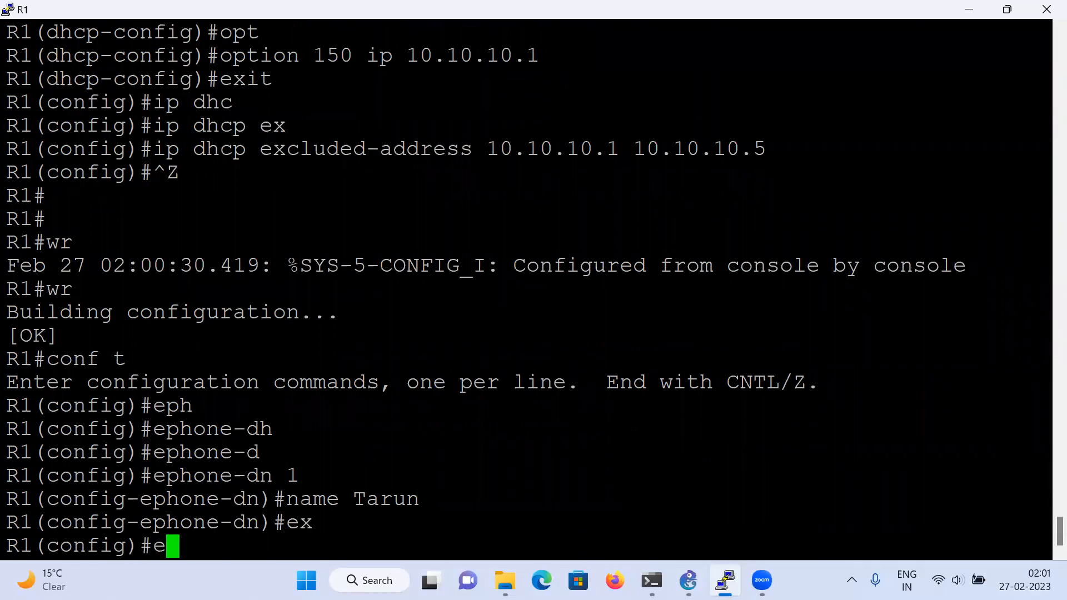
pyautogui.press('Tab')
pyautogui.write('-d')
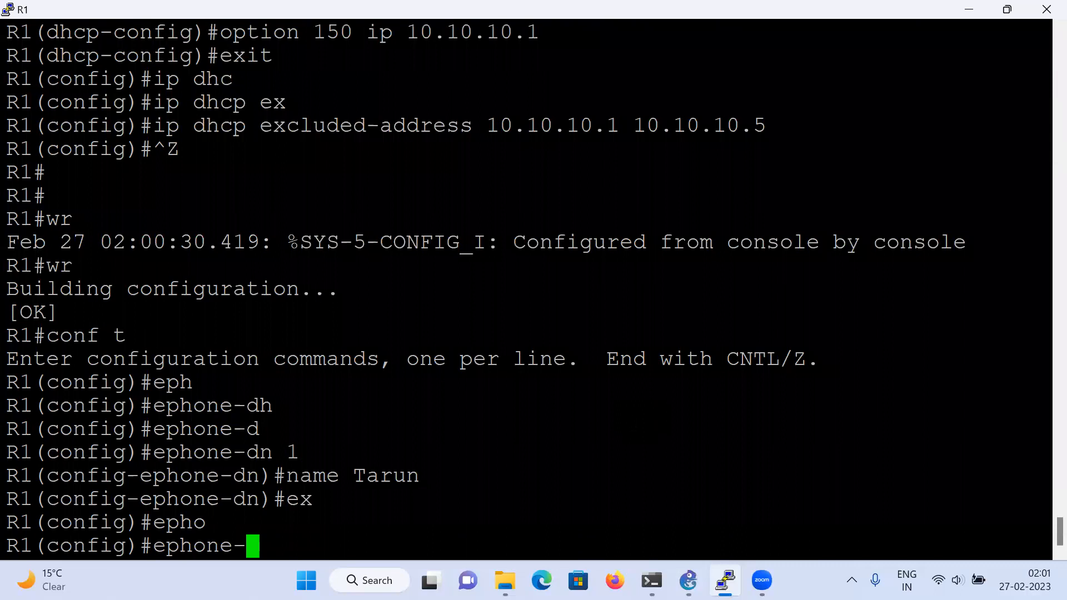
pyautogui.press('Tab')
pyautogui.write('2')
pyautogui.press('Return')
pyautogui.write('name Tech')
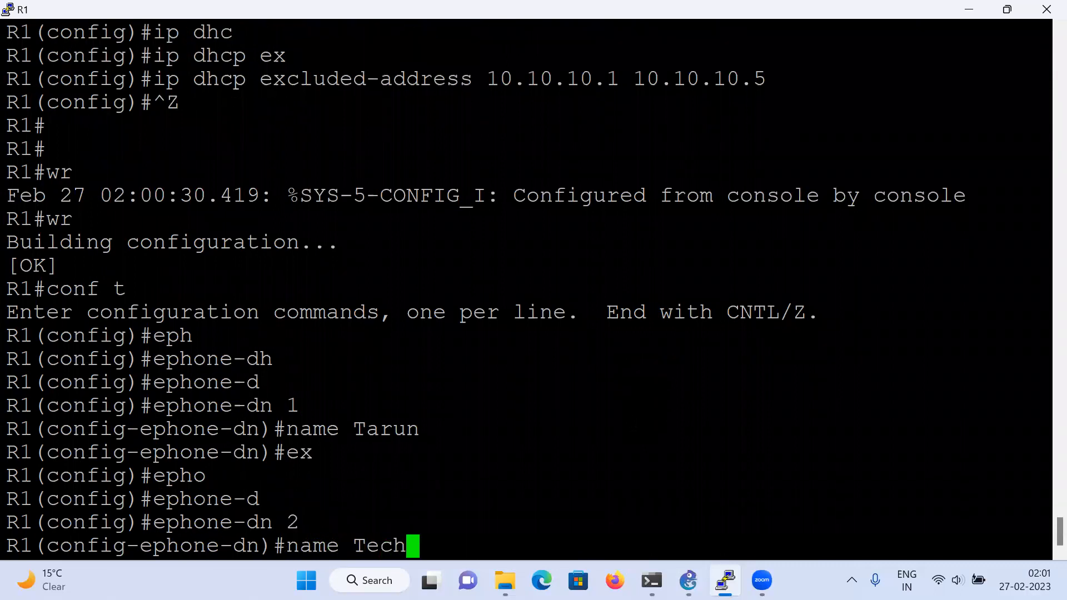
pyautogui.press('Return')
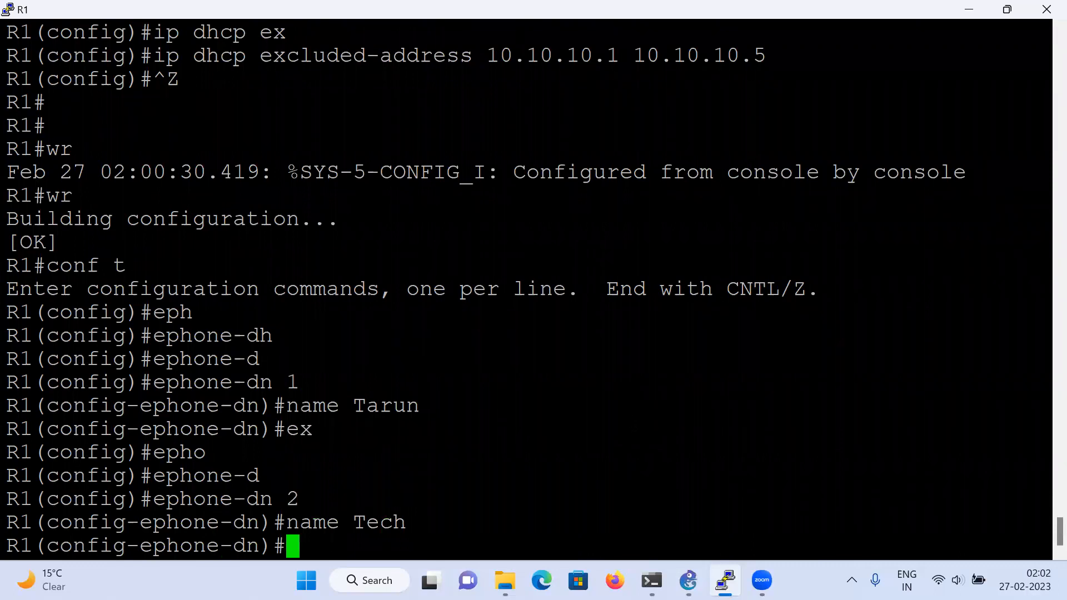
pyautogui.write('ex')
pyautogui.press('Return')
# - Reopen ephone-dn 1 and assign it directory number 1001 with the number command
pyautogui.press('Up')
pyautogui.press('Up')
pyautogui.press('Up')
pyautogui.press('Up')
pyautogui.press('Up')
pyautogui.press('Up')
pyautogui.press('Up')
pyautogui.press('Up')
pyautogui.press('Return')
pyautogui.write('num')
pyautogui.press('Tab')
pyautogui.write('1001')
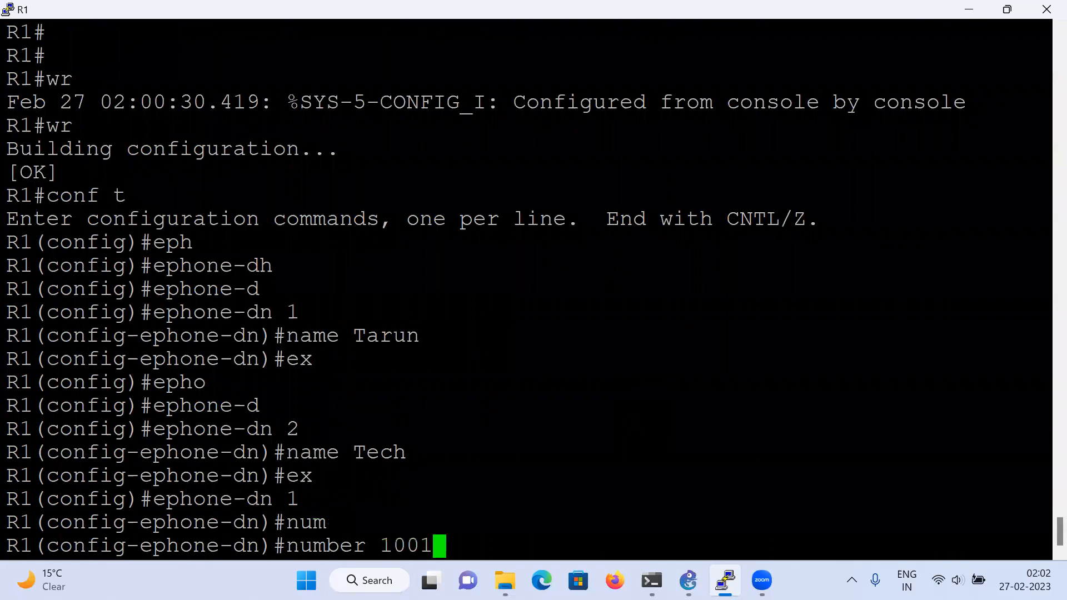
pyautogui.press('Return')
# - Enter ephone-dn 2 configuration and assign it directory number 1002
pyautogui.press('Up')
pyautogui.press('Up')
pyautogui.press('Up')
pyautogui.press('Up')
pyautogui.press('Up')
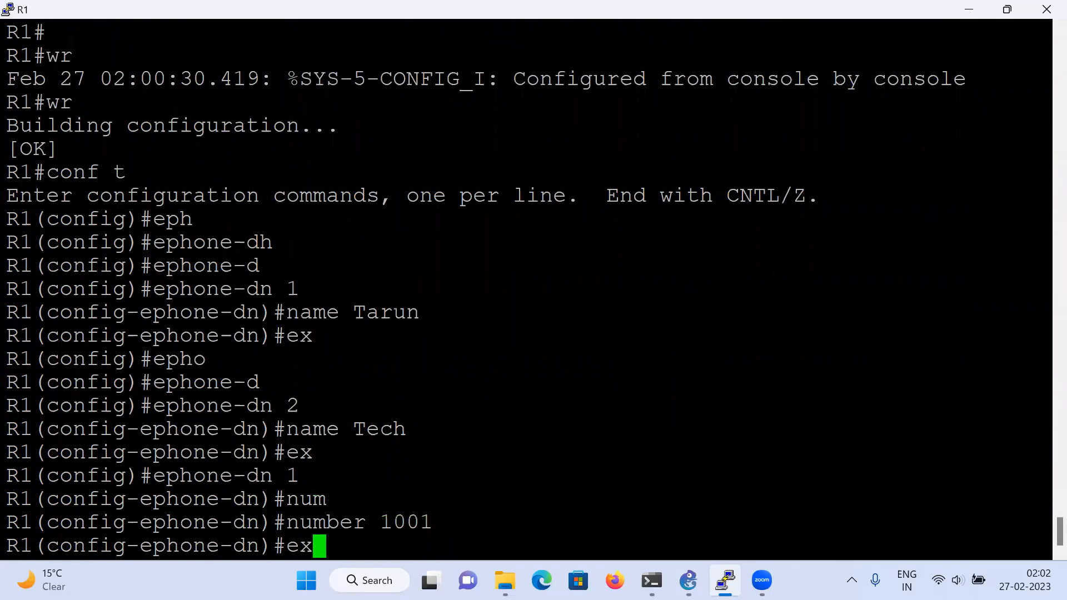
pyautogui.press('Return')
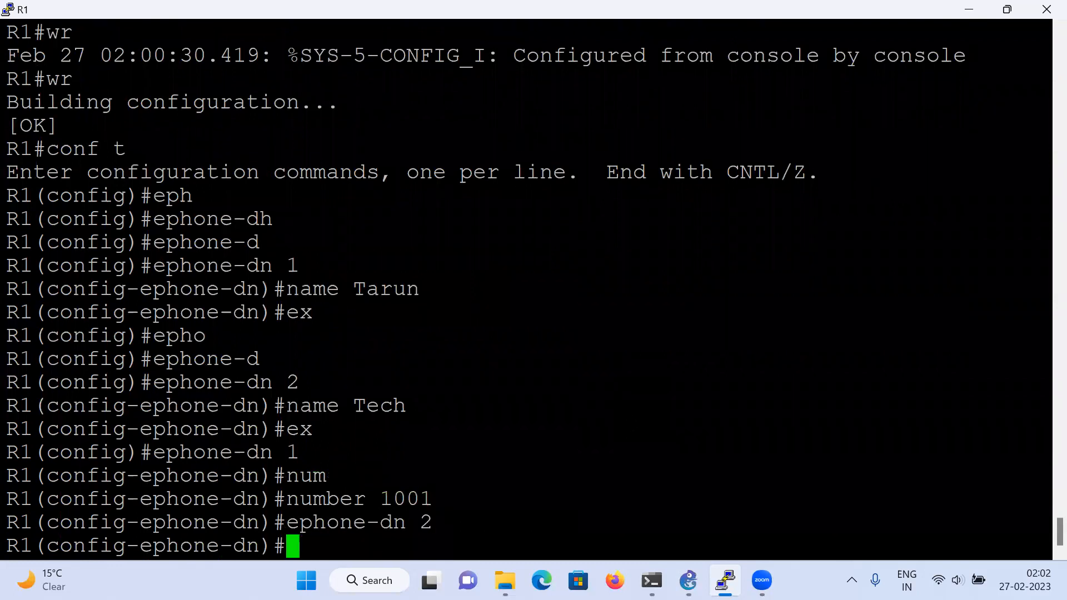
pyautogui.write('num')
pyautogui.press('Tab')
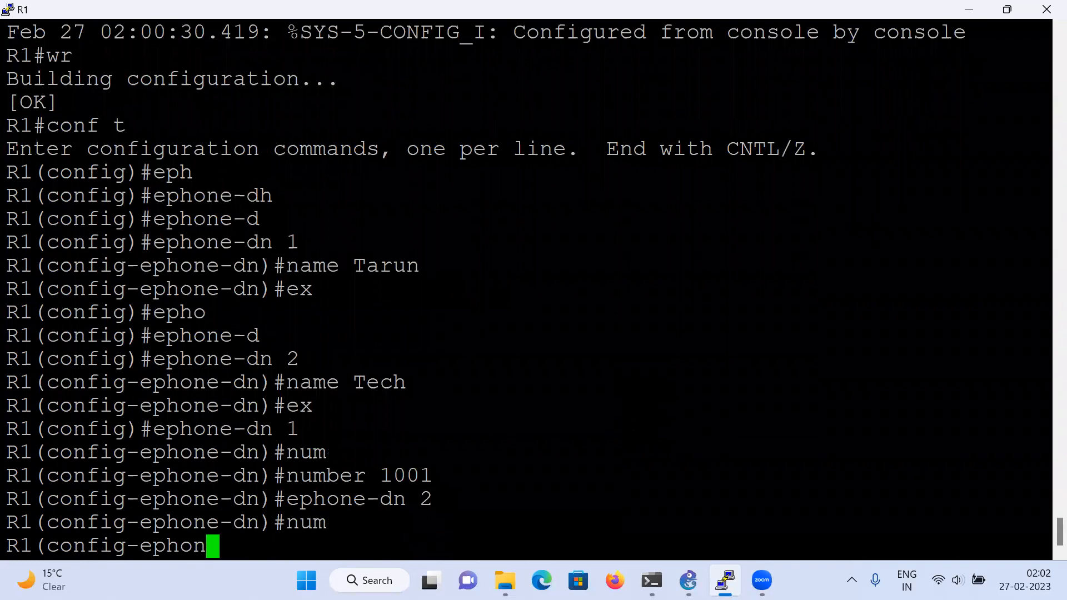
pyautogui.write('1002')
pyautogui.press('Return')
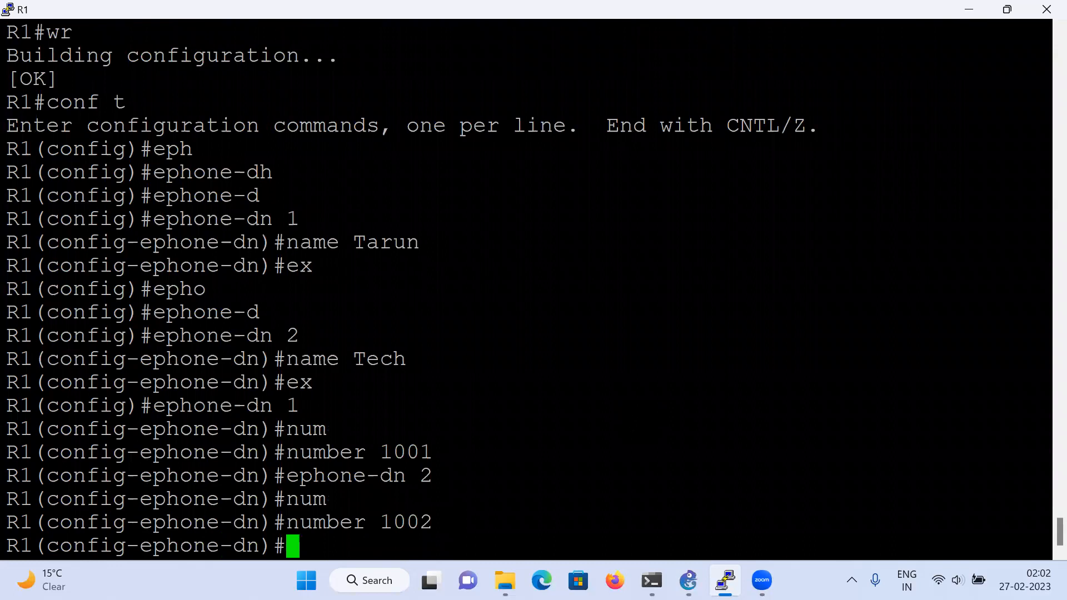
# - Return to privileged mode and save R1's ephone-dn configuration with wr
pyautogui.hotkey('ctrl', 'z')
pyautogui.press('Return')
pyautogui.press('Return')
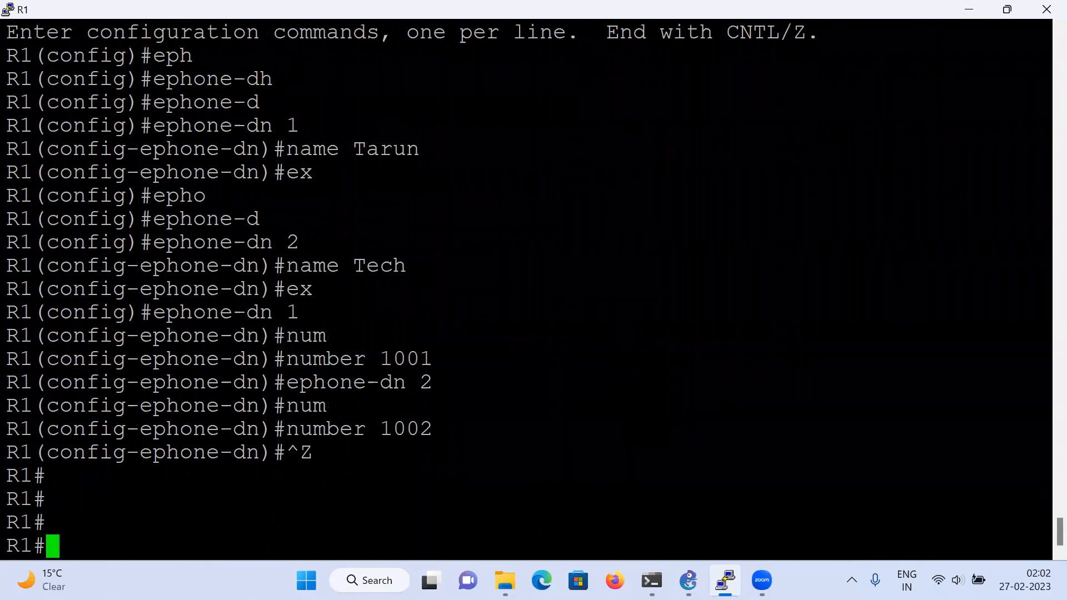
pyautogui.write('wr')
pyautogui.press('Return')
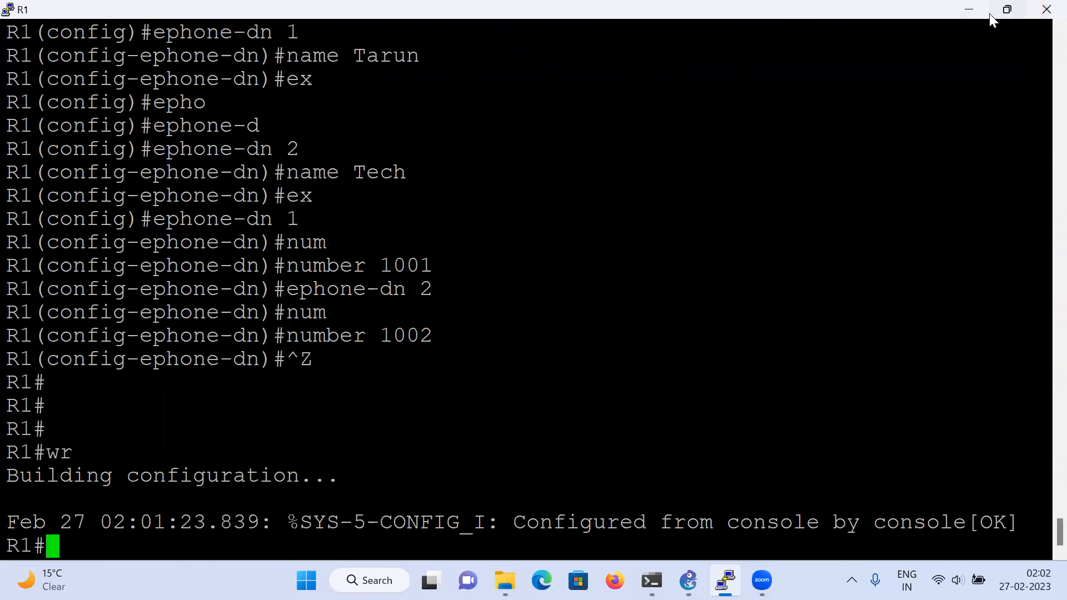
# - Switch to the GNS3 topology and permanently delete the Cloud1 node connected to R1
pyautogui.click(1007, 10)
pyautogui.click(949, 50)
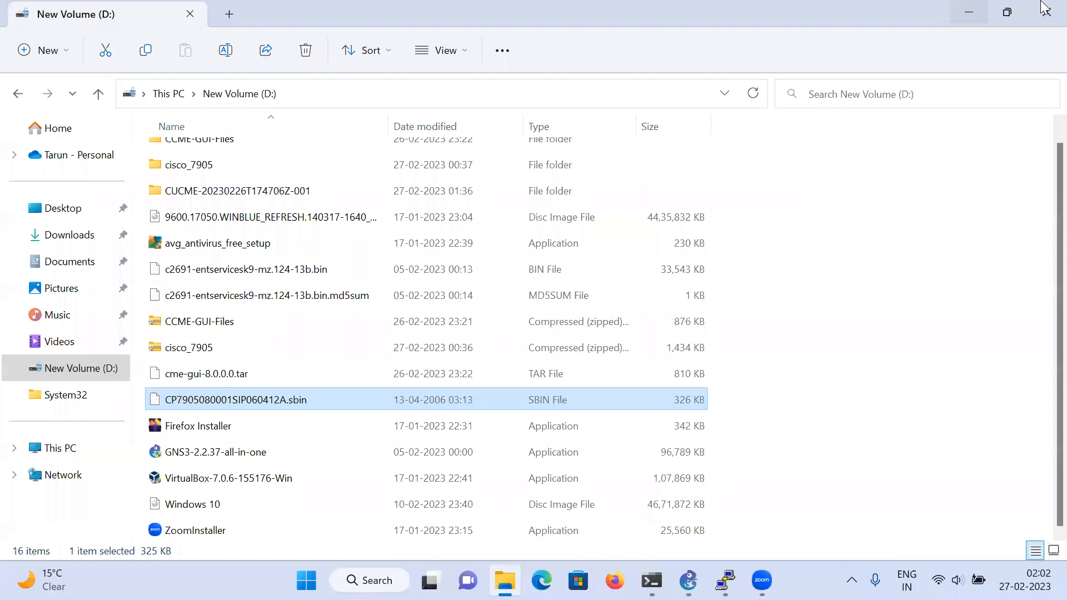
pyautogui.click(969, 12)
pyautogui.click(688, 581)
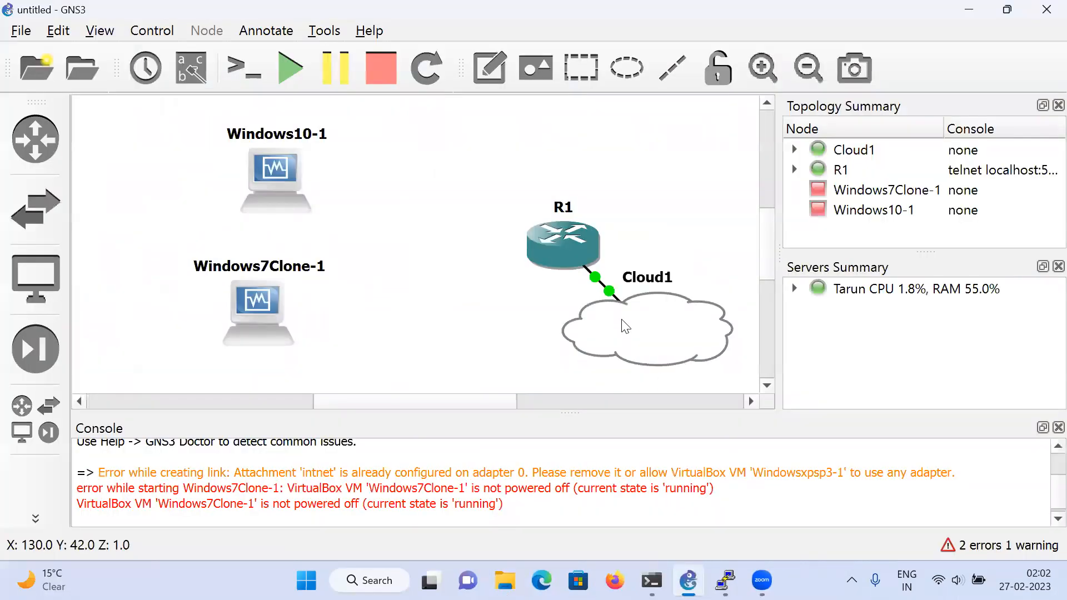
pyautogui.rightClick(626, 327)
pyautogui.click(639, 331)
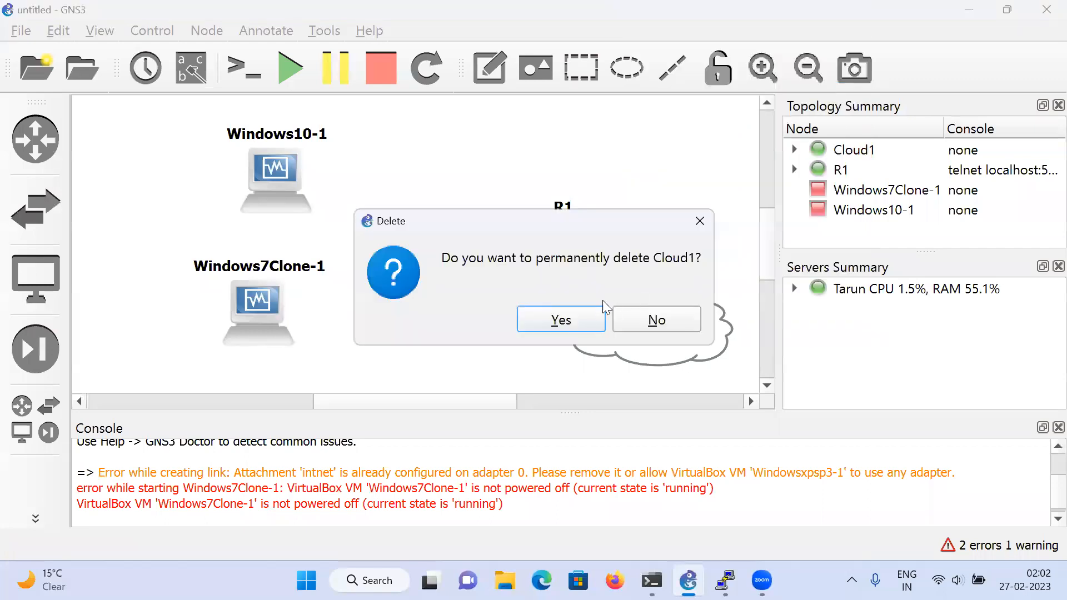
pyautogui.click(569, 320)
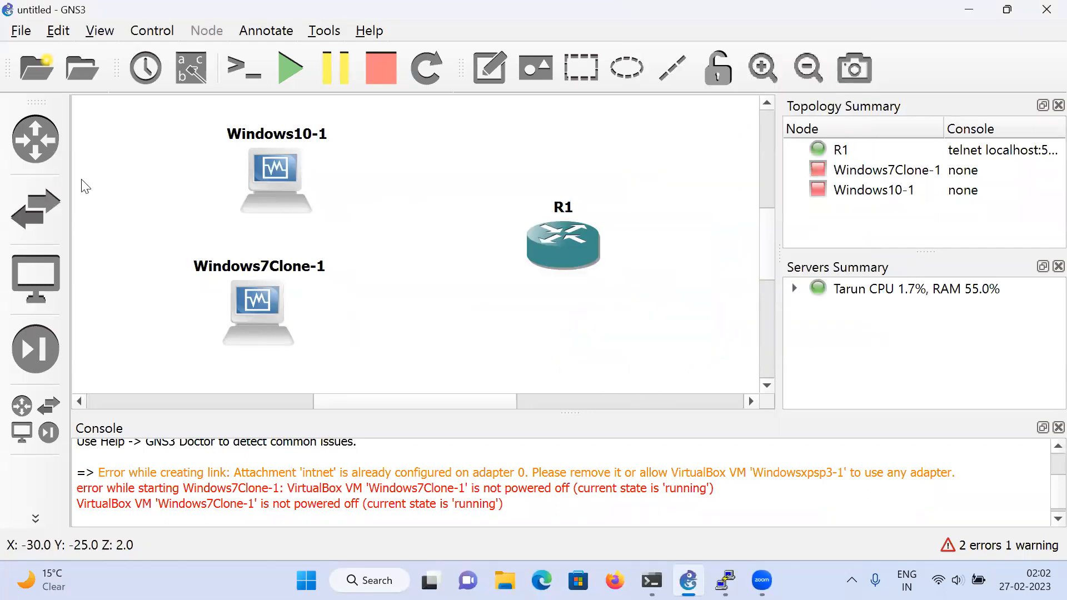
# - Add an Ethernet switch to the topology between the two Windows nodes and R1
pyautogui.click(35, 208)
pyautogui.moveTo(200, 238); pyautogui.dragTo(591, 257)
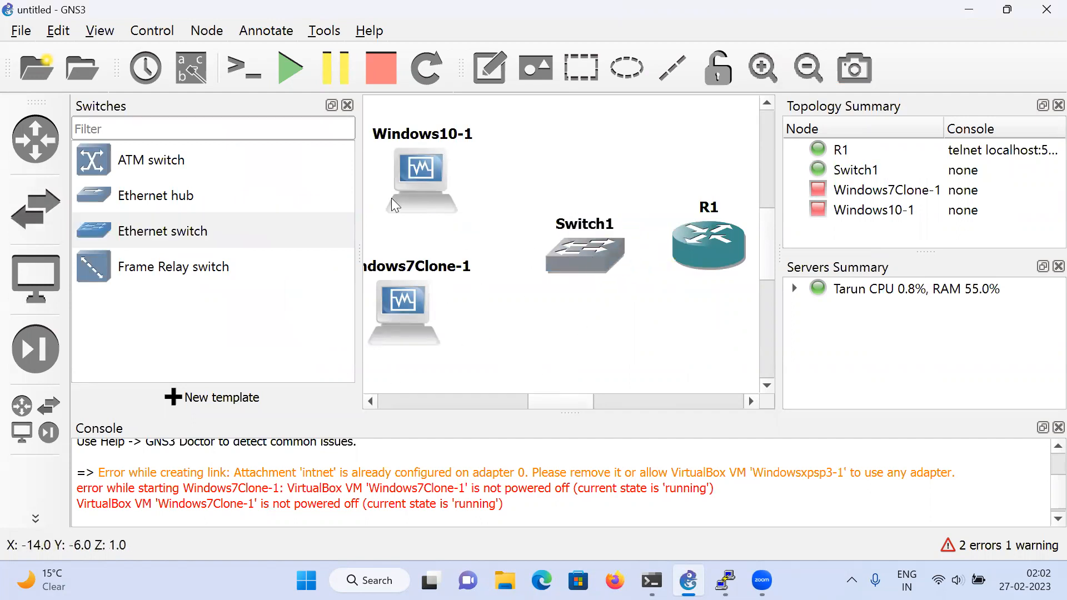
pyautogui.click(347, 105)
pyautogui.click(35, 517)
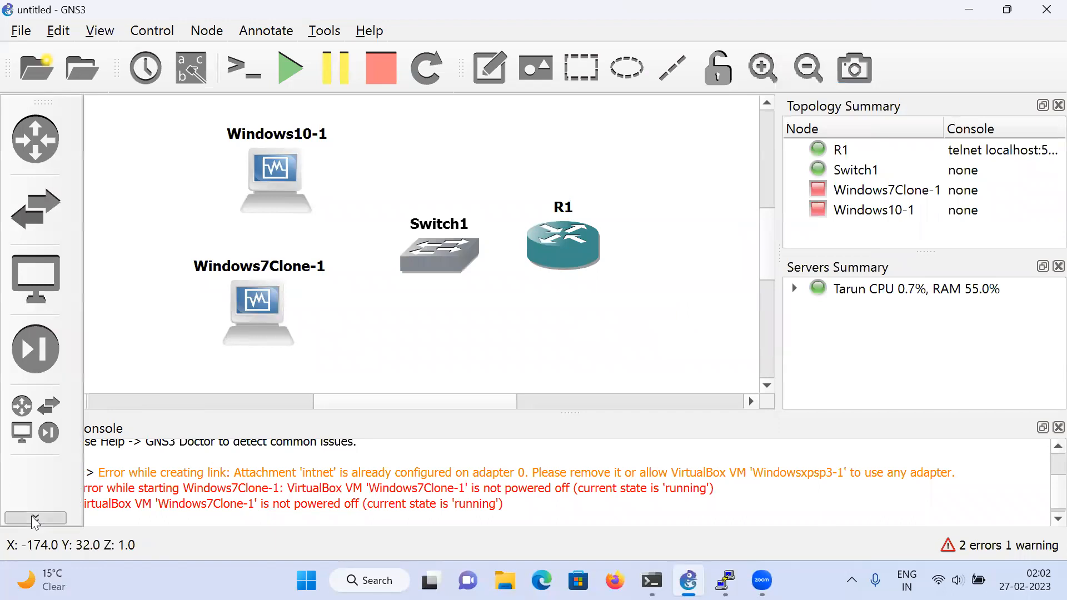
pyautogui.click(99, 129)
pyautogui.click(256, 309)
pyautogui.click(294, 327)
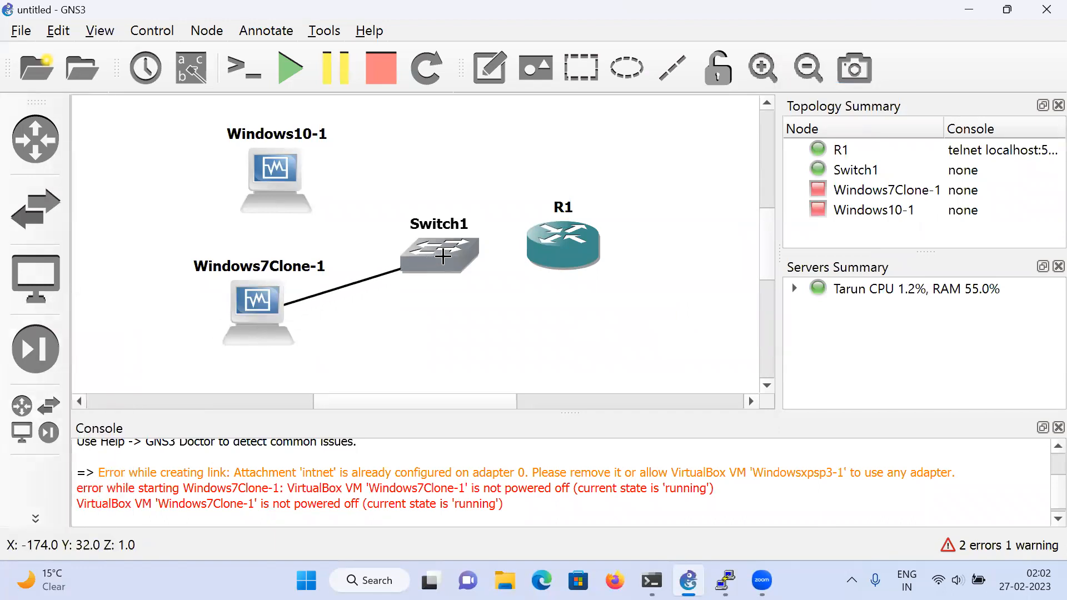
pyautogui.click(445, 258)
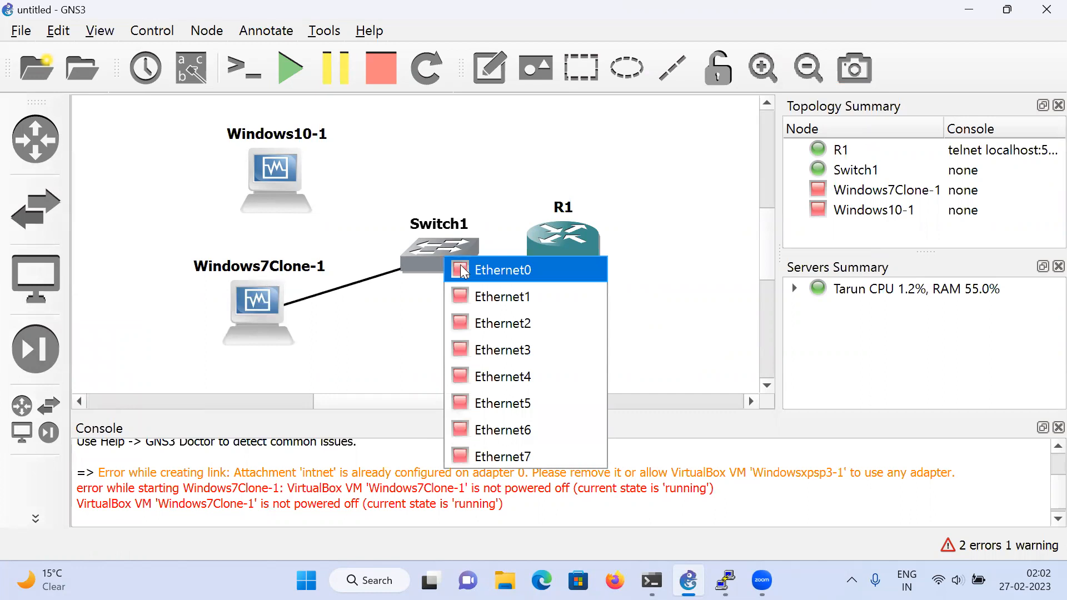
pyautogui.press('Escape')
pyautogui.press('Escape')
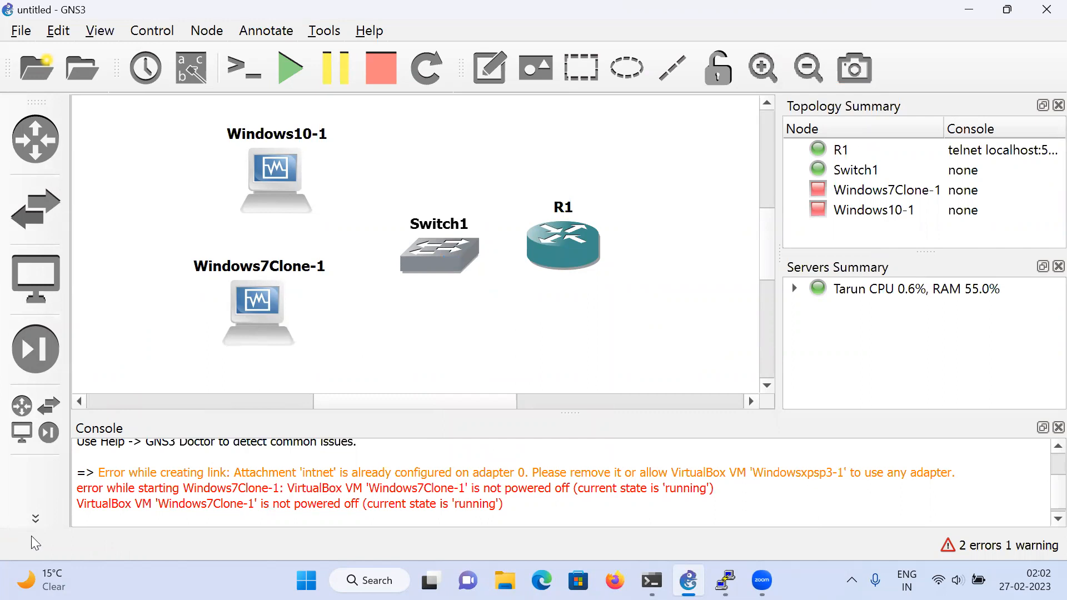
# - Link Switch1's Ethernet0 port to router R1
pyautogui.click(36, 519)
pyautogui.click(99, 143)
pyautogui.click(431, 255)
pyautogui.click(478, 267)
pyautogui.click(579, 258)
pyautogui.click(578, 257)
# - Link Switch1's Ethernet1 port to Windows7Clone-1 and another free switch port to Windows10-1
pyautogui.click(415, 259)
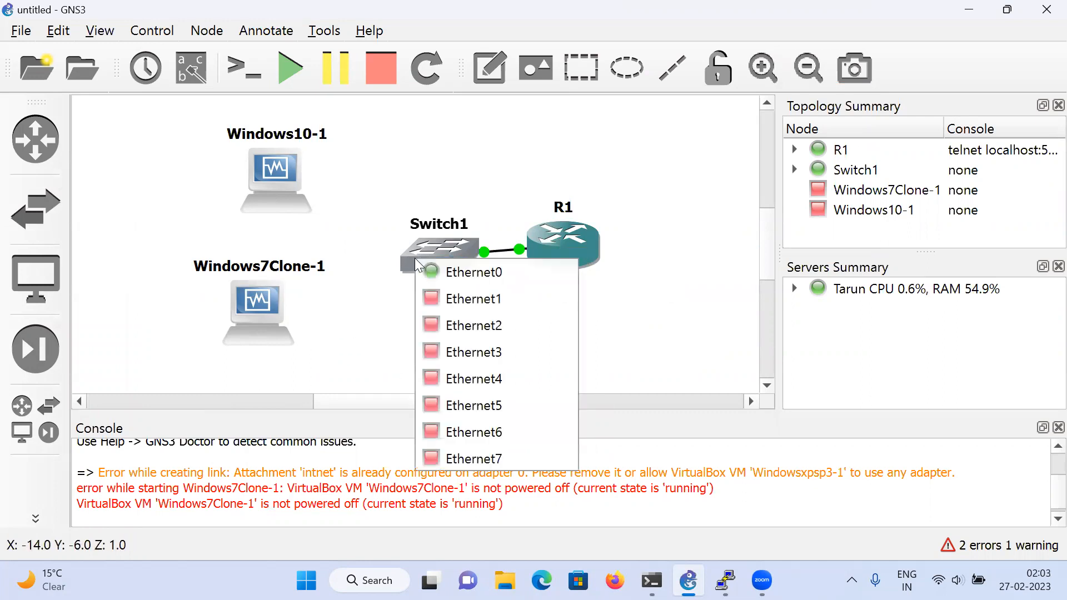
pyautogui.click(442, 303)
pyautogui.click(254, 309)
pyautogui.click(276, 323)
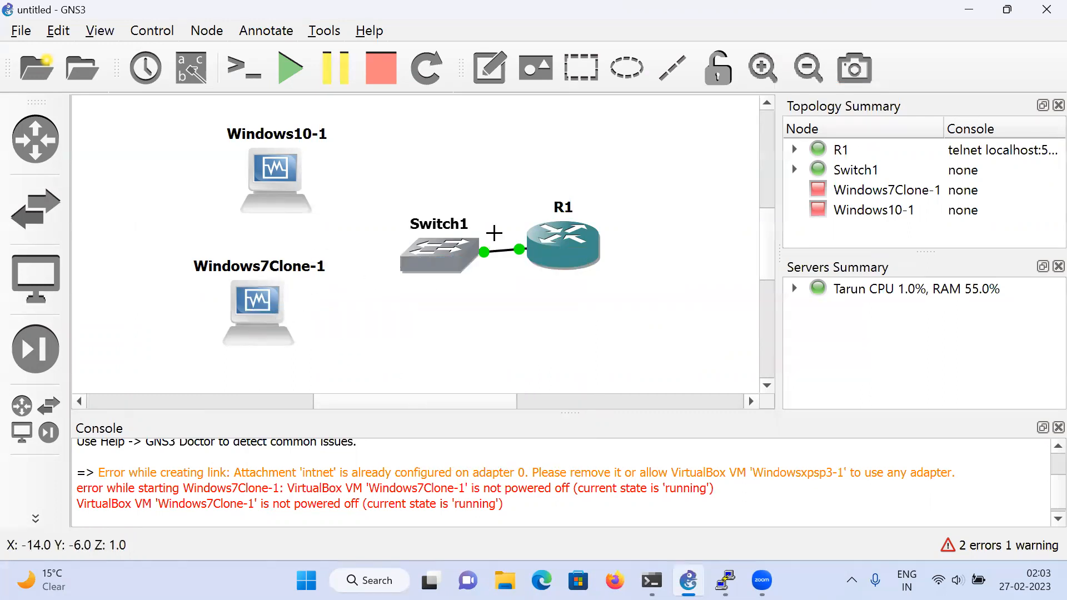
pyautogui.click(412, 248)
pyautogui.click(437, 309)
pyautogui.click(277, 169)
pyautogui.click(287, 179)
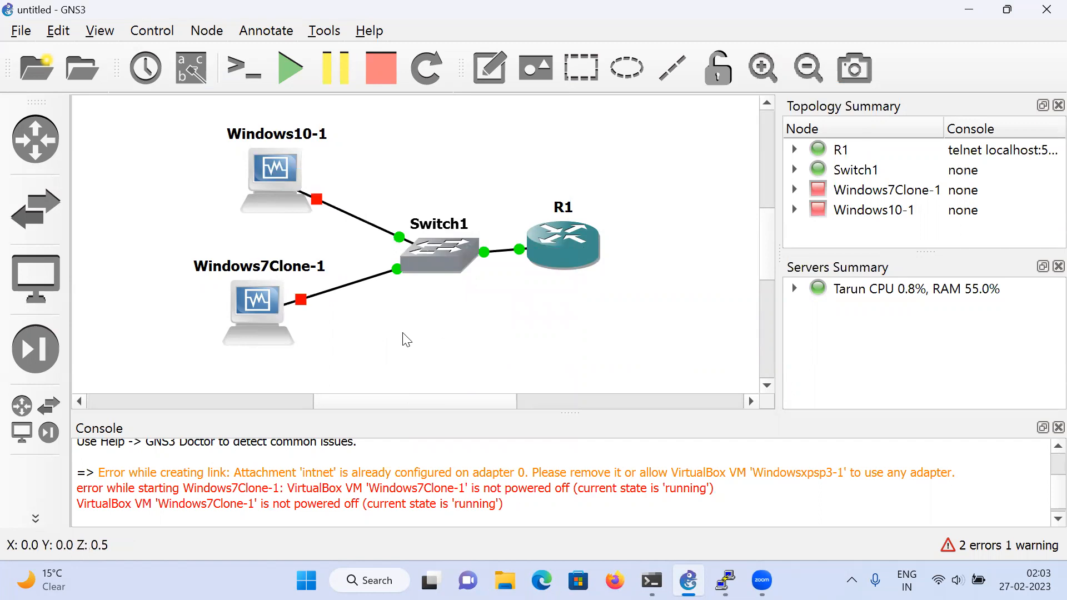
# - Start the Windows7Clone-1 node and review the Windows 7 Clone template among the VirtualBox VM preferences
pyautogui.rightClick(255, 309)
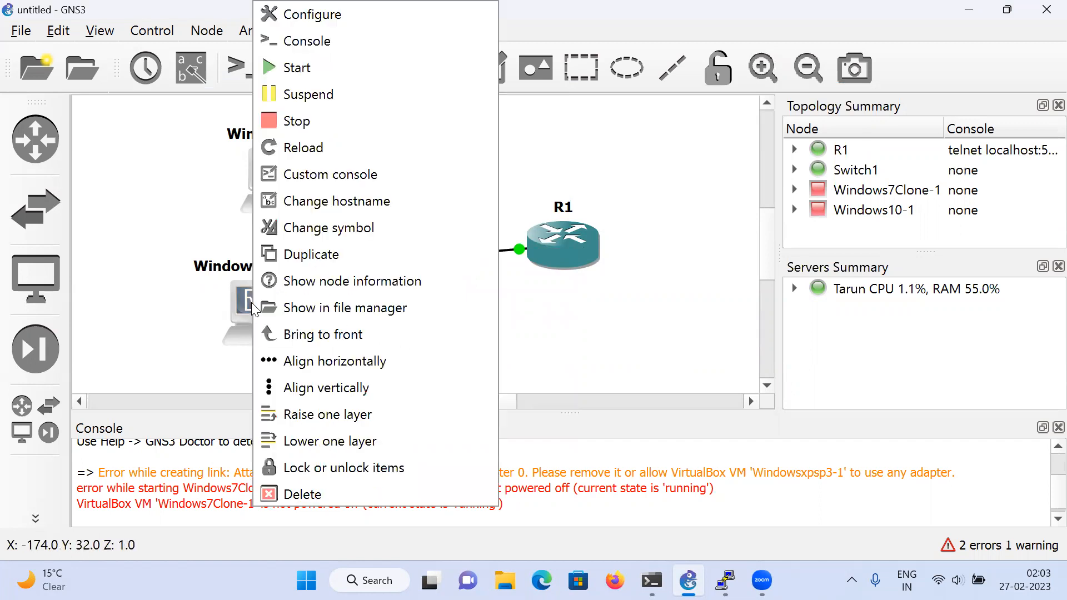
pyautogui.click(305, 68)
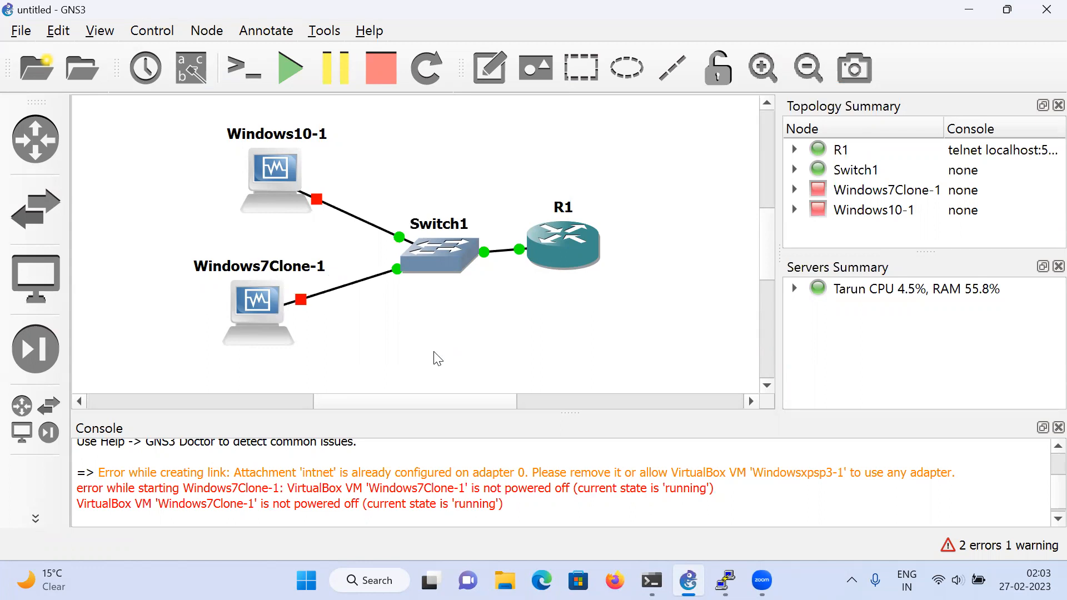
pyautogui.click(58, 30)
pyautogui.click(113, 138)
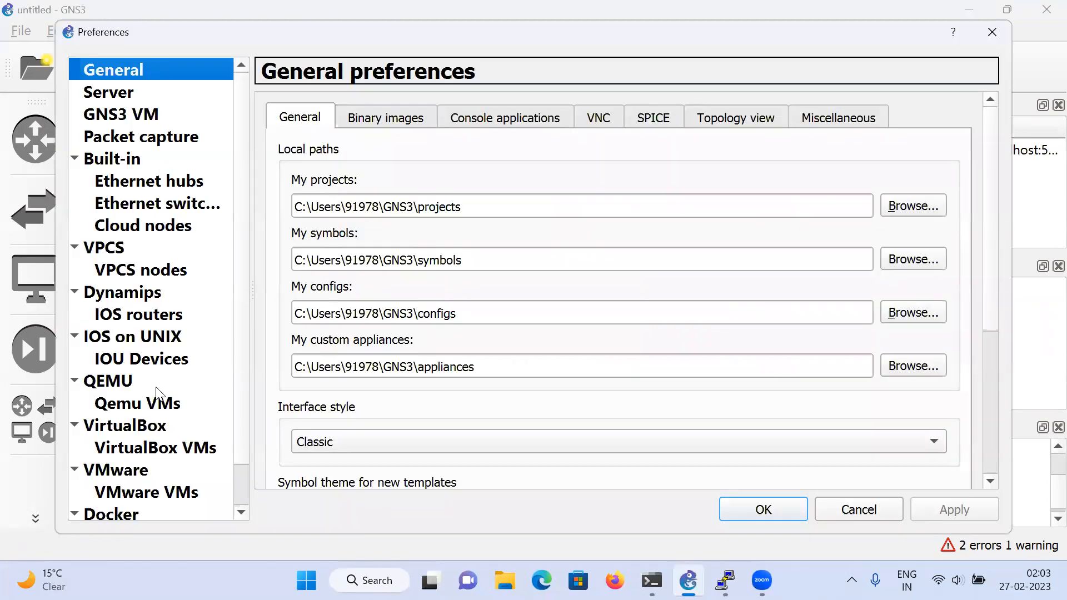
pyautogui.click(156, 448)
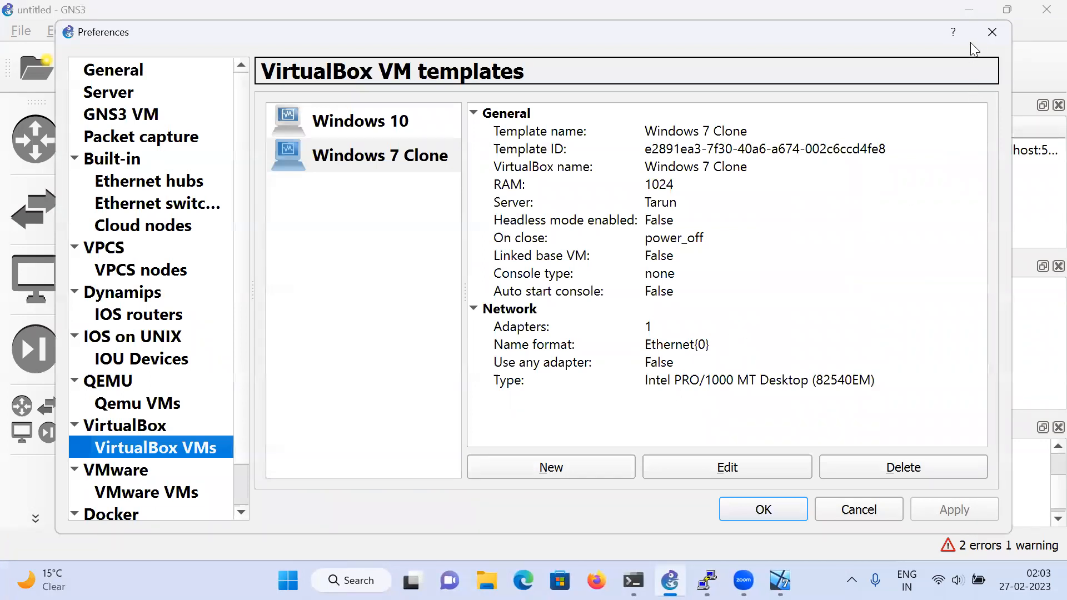
pyautogui.click(992, 31)
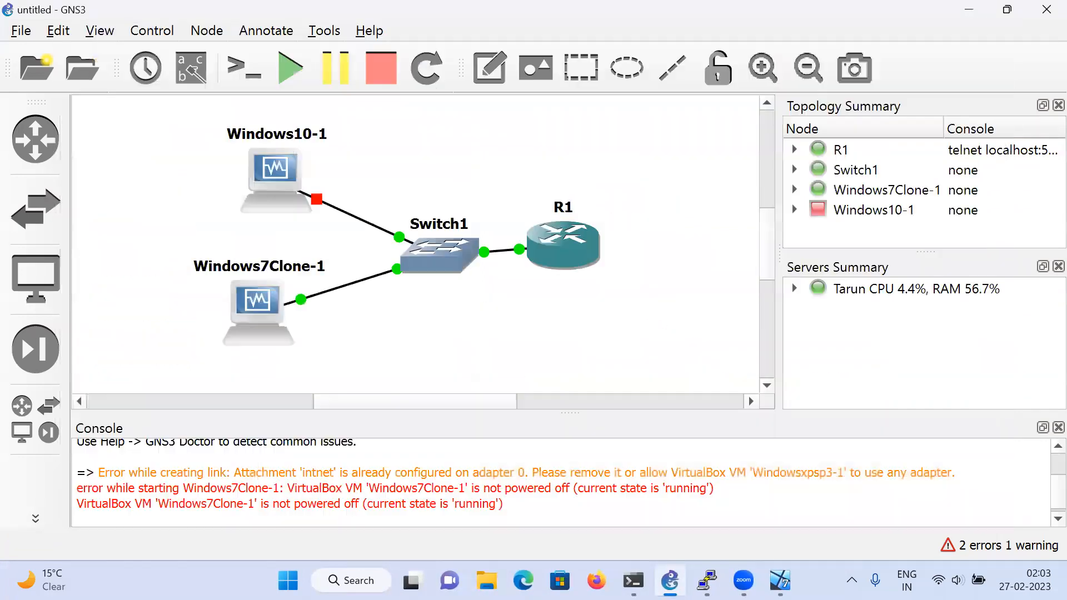
# - Switch to the Windows 7 Clone machine in VirtualBox to check its startup and collapse its notification list
pyautogui.click(780, 581)
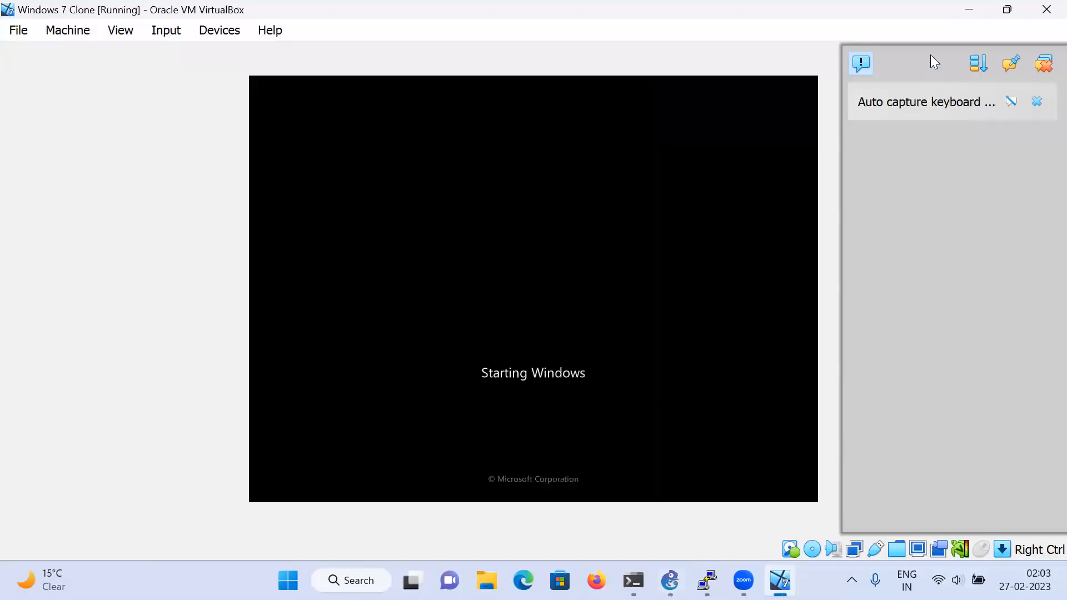
pyautogui.click(969, 8)
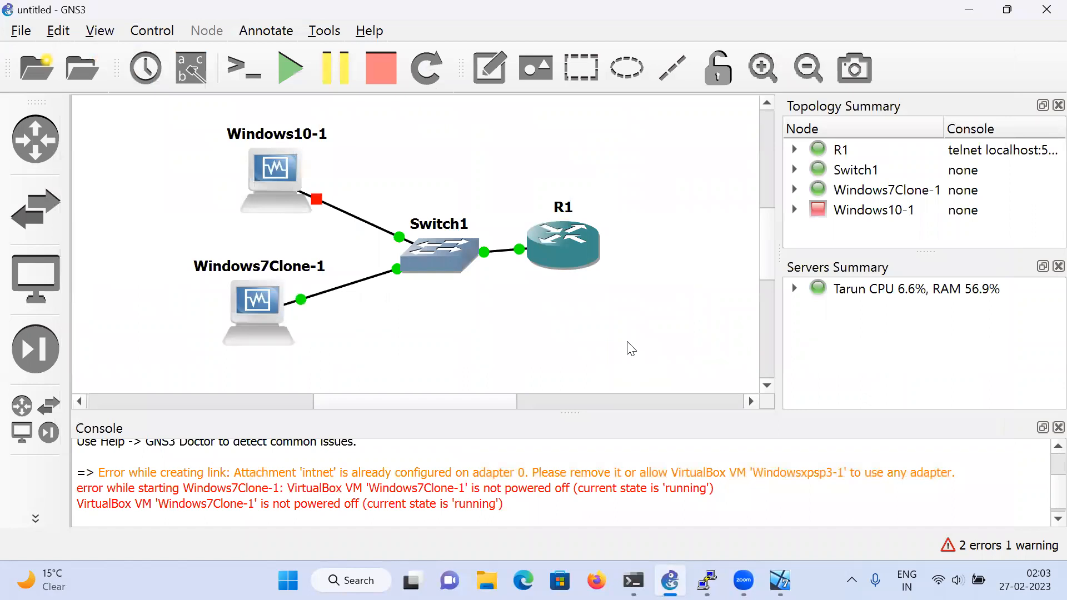
pyautogui.click(780, 580)
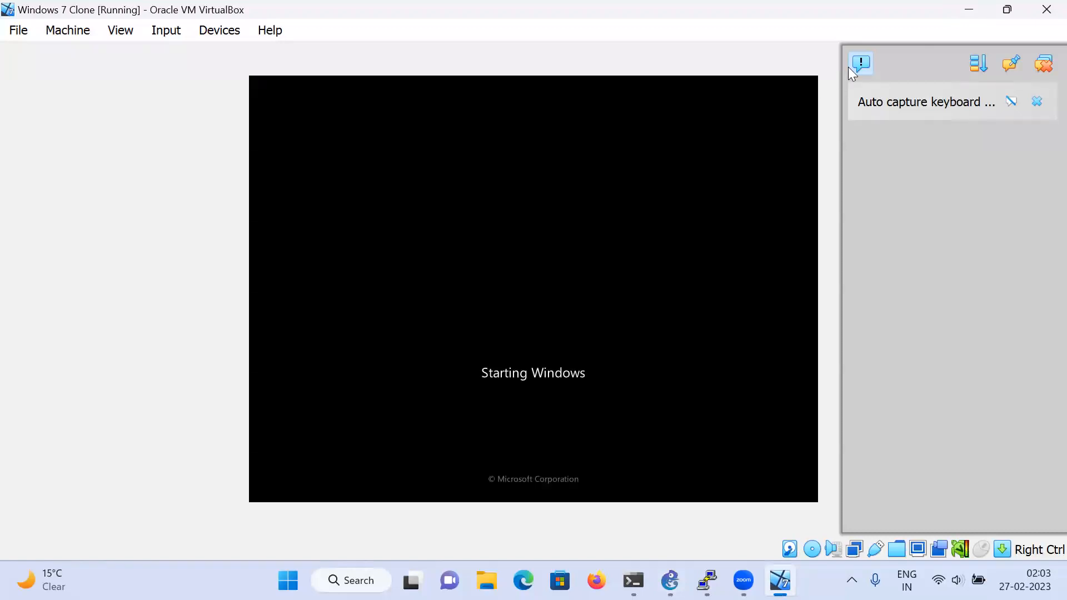
pyautogui.click(850, 66)
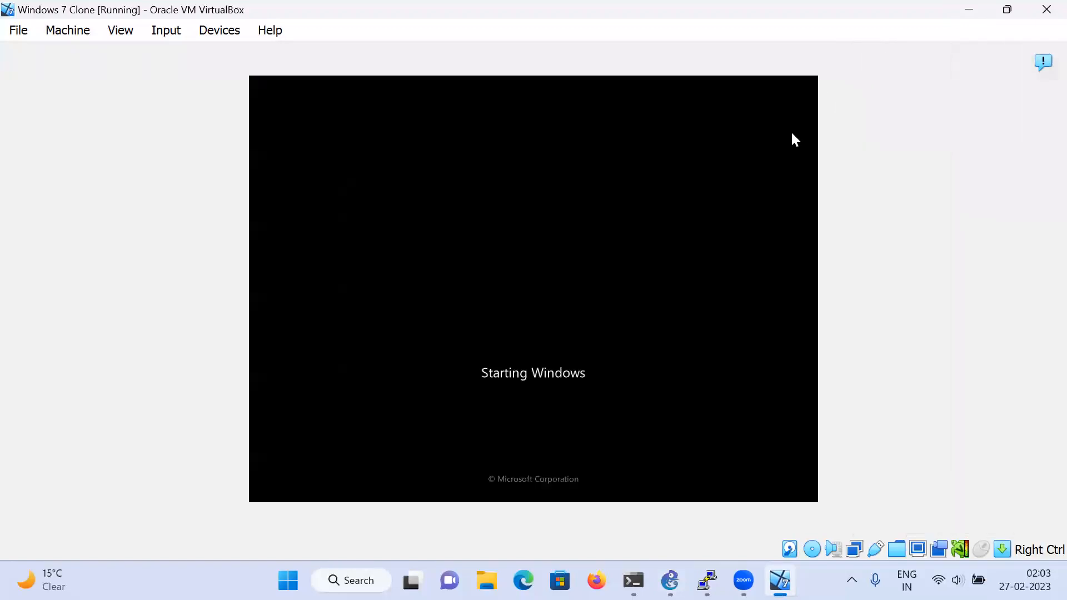
pyautogui.click(976, 8)
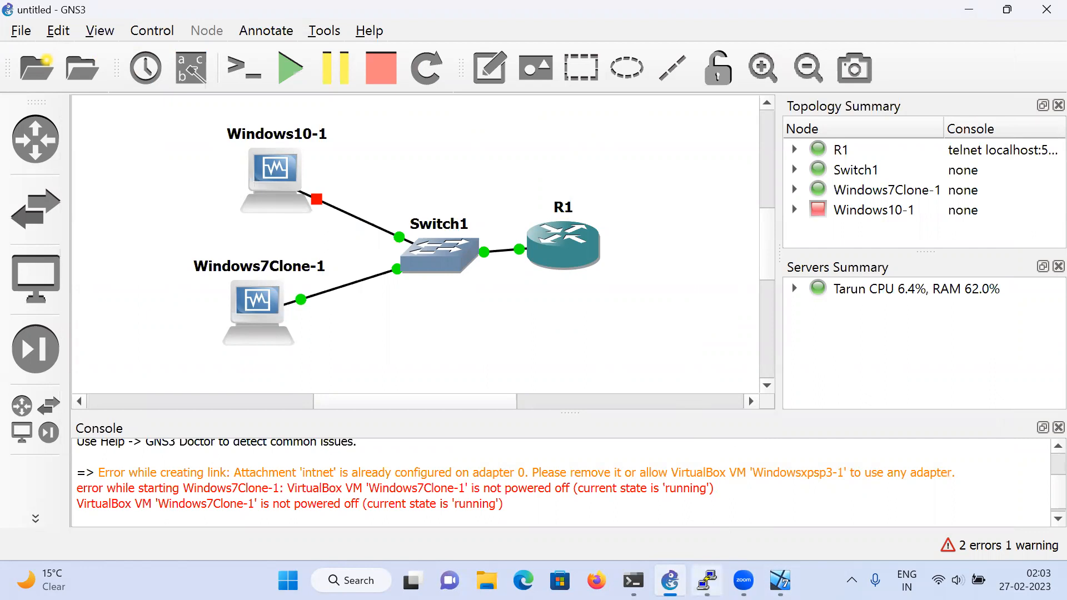
pyautogui.click(707, 580)
pyautogui.click(670, 580)
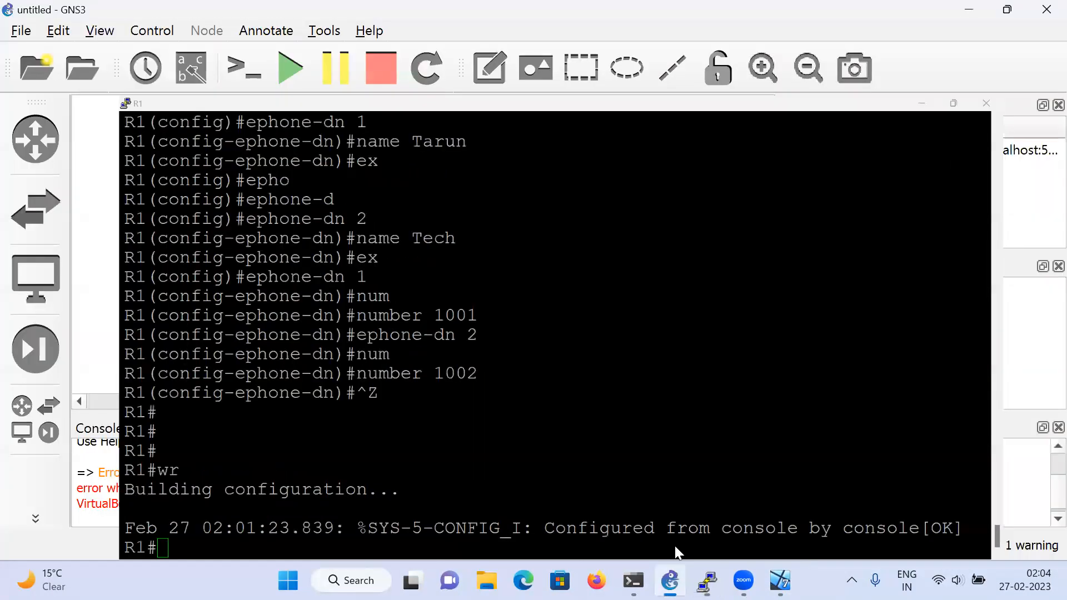
pyautogui.click(707, 580)
# - Switch to the Windows 7 Clone machine, send it Ctrl+Alt+Del and log on with the account password
pyautogui.click(781, 581)
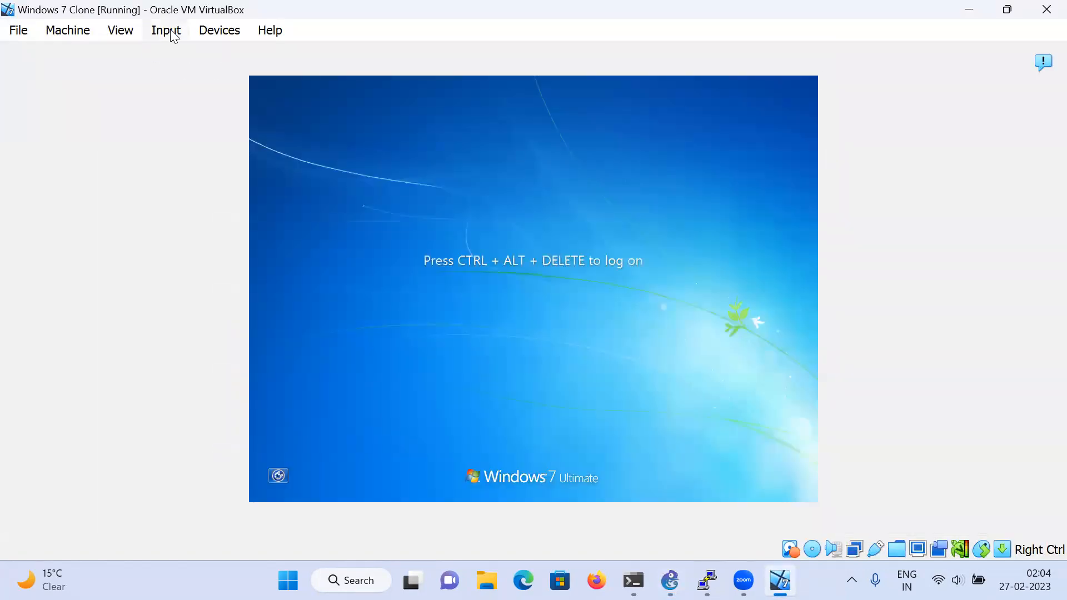
pyautogui.click(166, 30)
pyautogui.moveTo(269, 52)
pyautogui.click(386, 105)
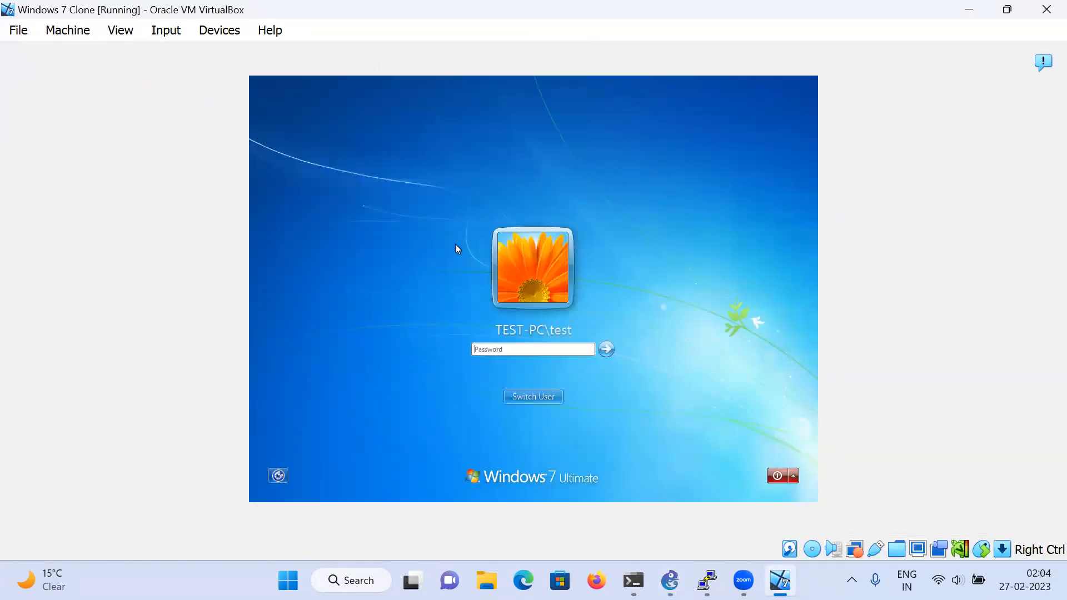
pyautogui.press('Return')
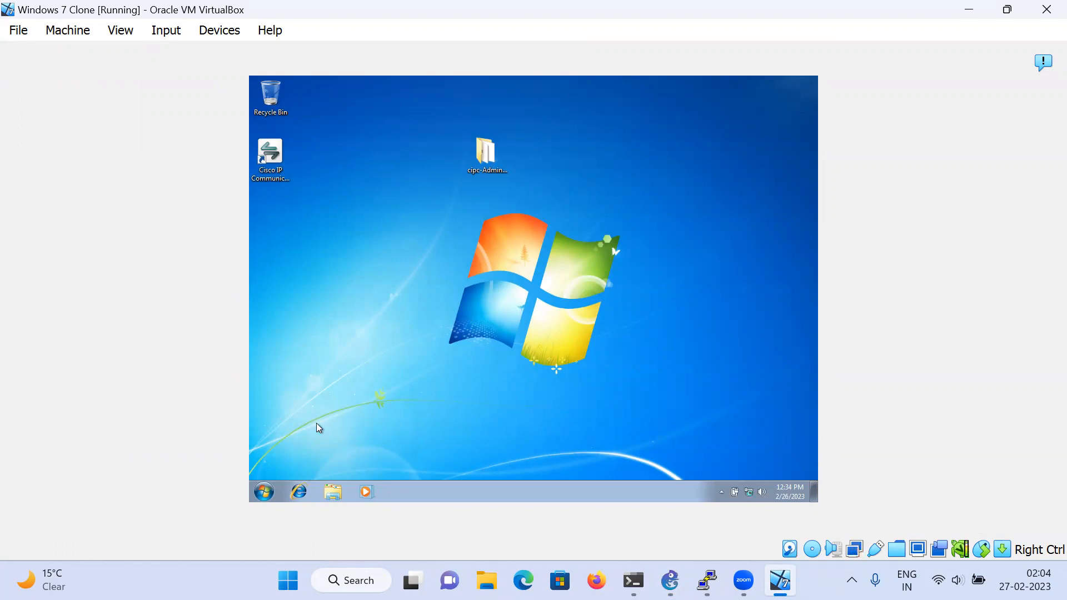
# - Through ncpa.cpl, set the Local Area Connection's IPv4 to obtain IP and DNS addresses automatically, and choose the Public network location
pyautogui.press('super+r')
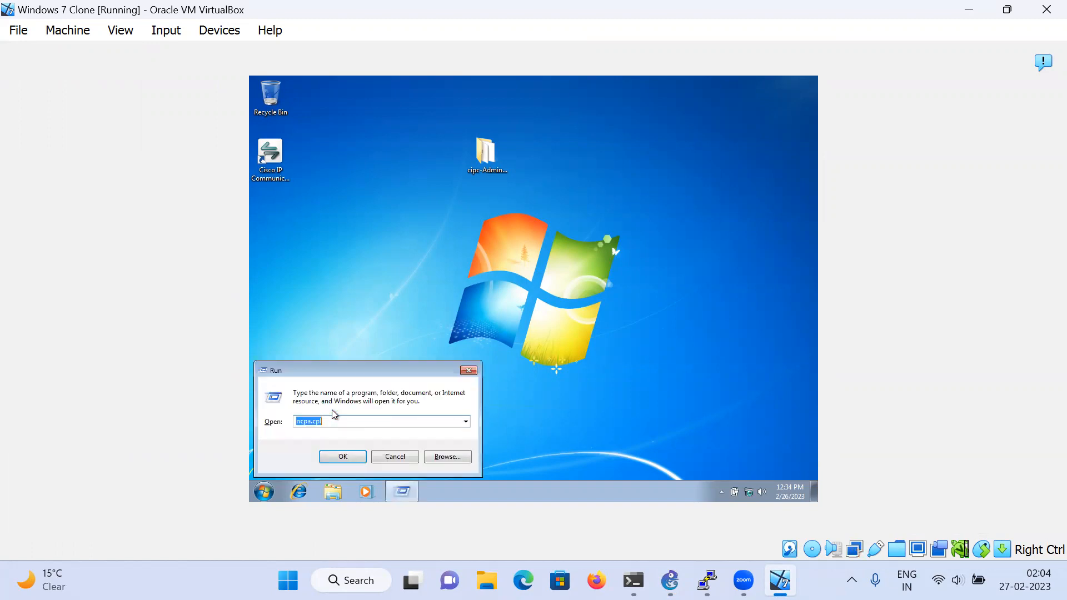
pyautogui.press('Return')
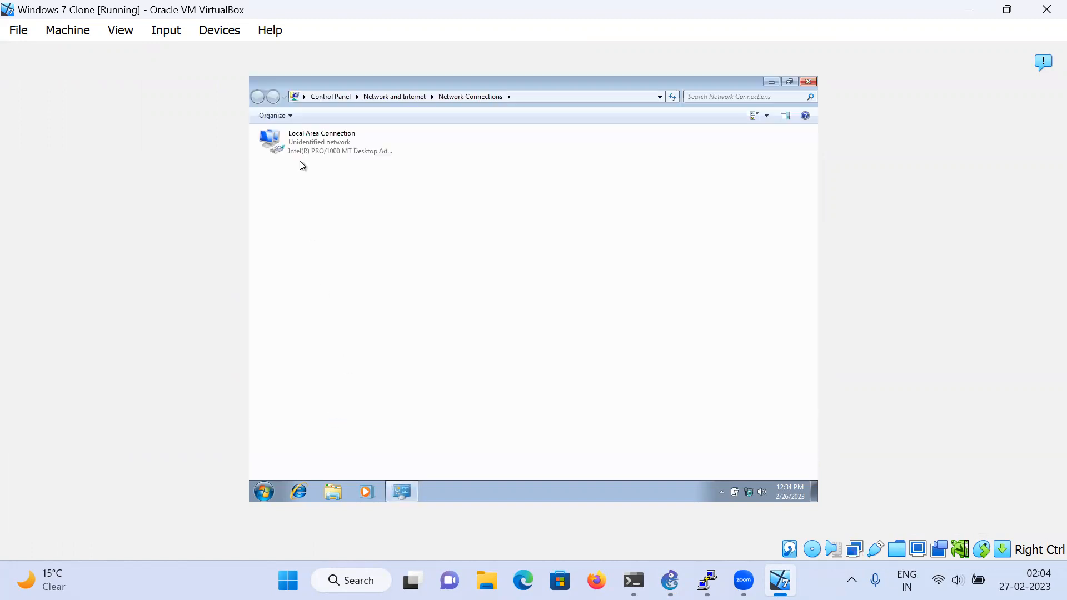
pyautogui.rightClick(302, 156)
pyautogui.click(351, 260)
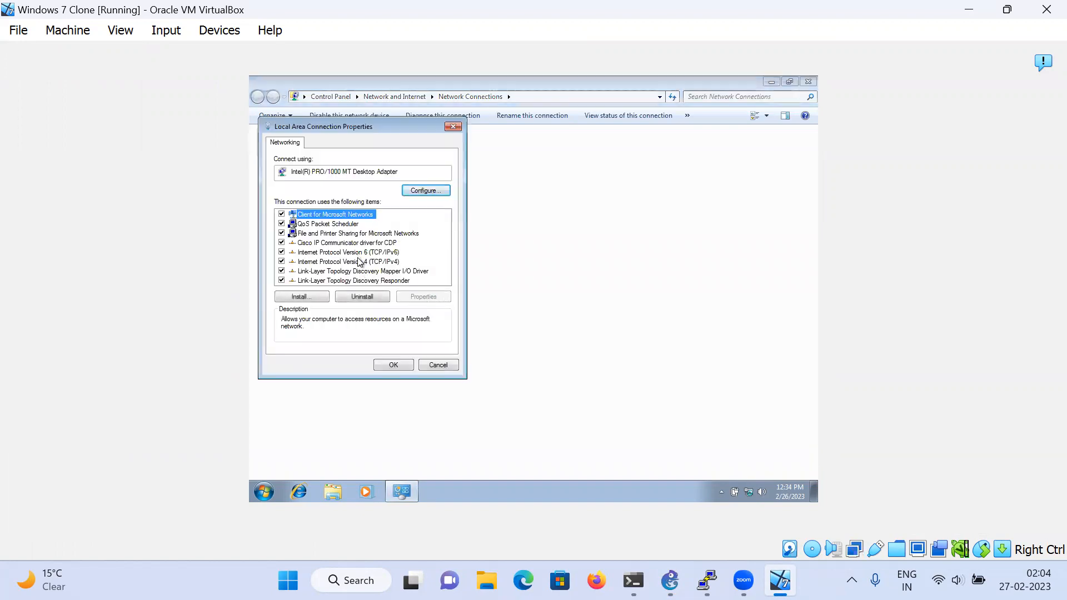
pyautogui.doubleClick(359, 262)
pyautogui.click(349, 235)
pyautogui.click(340, 310)
pyautogui.click(435, 399)
pyautogui.click(393, 365)
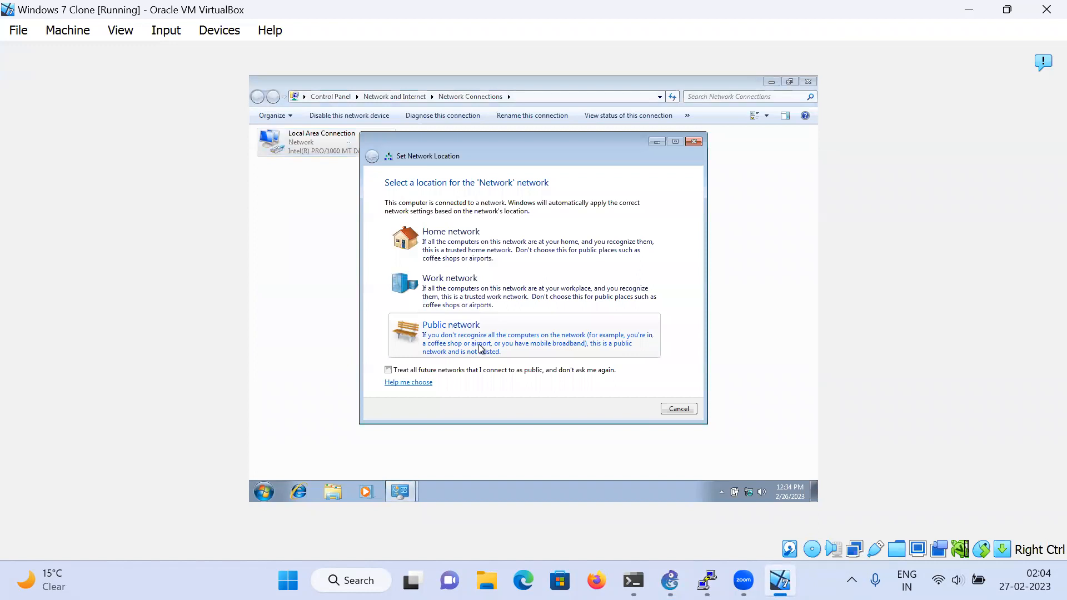
pyautogui.click(478, 336)
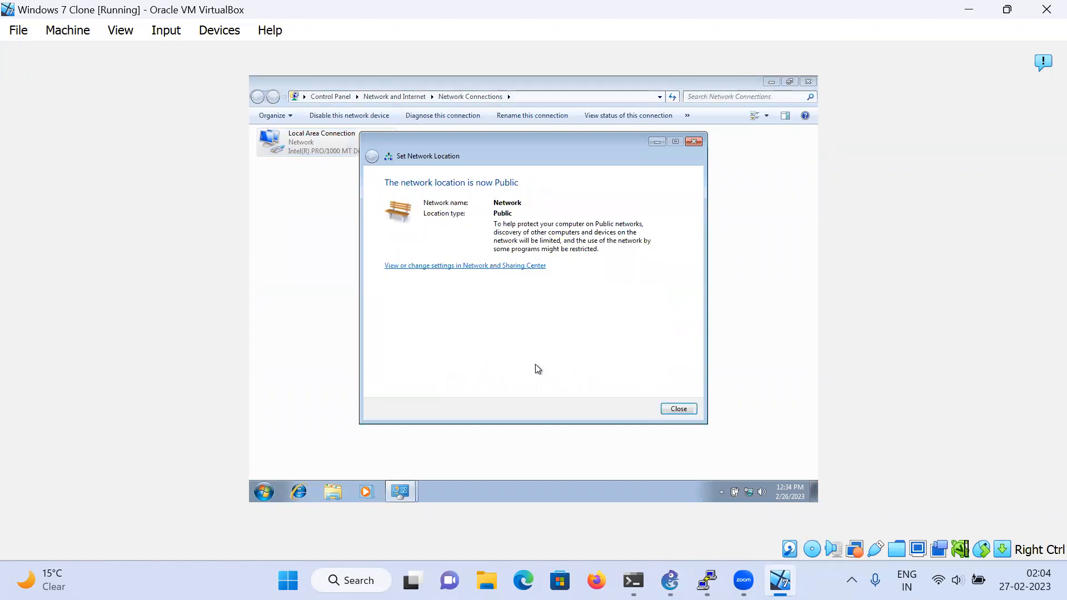
pyautogui.click(678, 410)
# - Ping 10.10.10.1 from a Windows 7 command prompt, and close the prompt and the Network Connections window
pyautogui.click(264, 490)
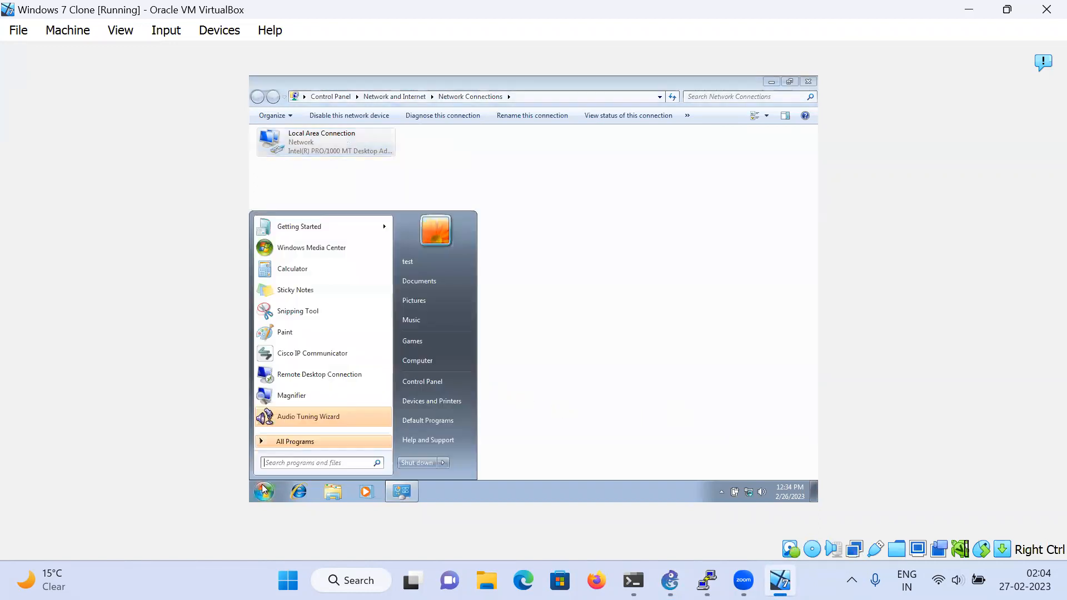
pyautogui.write('cmd')
pyautogui.press('Return')
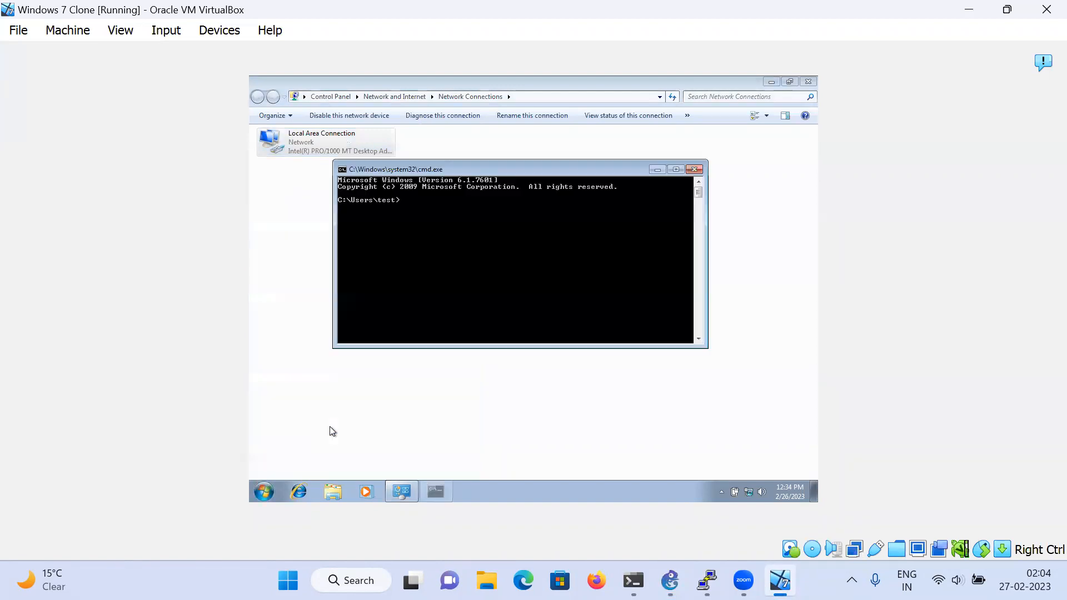
pyautogui.write('ping 1')
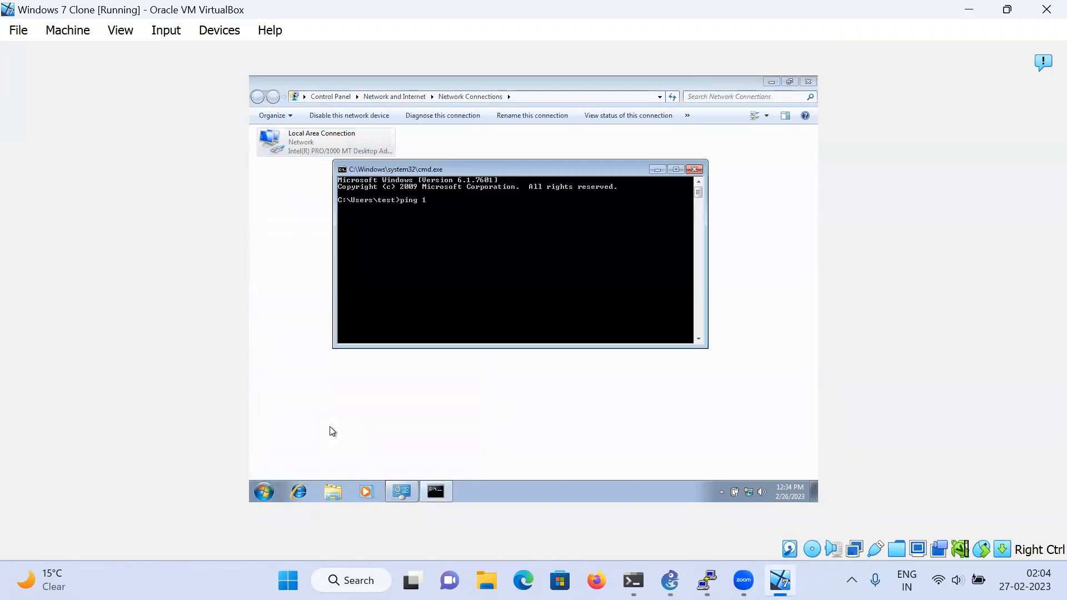
pyautogui.write('0.10.10.1')
pyautogui.press('Return')
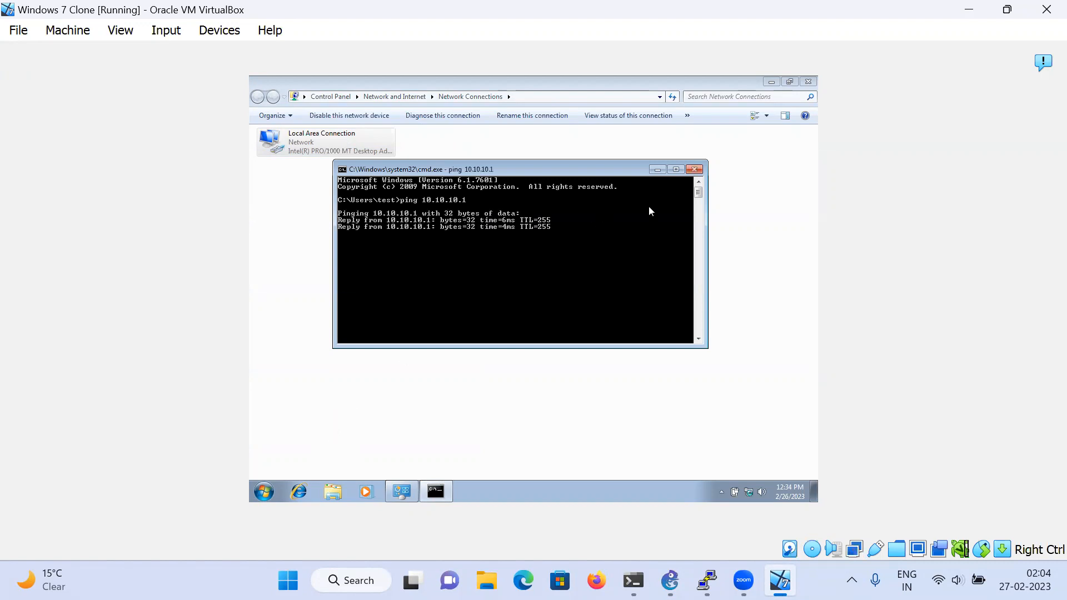
pyautogui.click(694, 169)
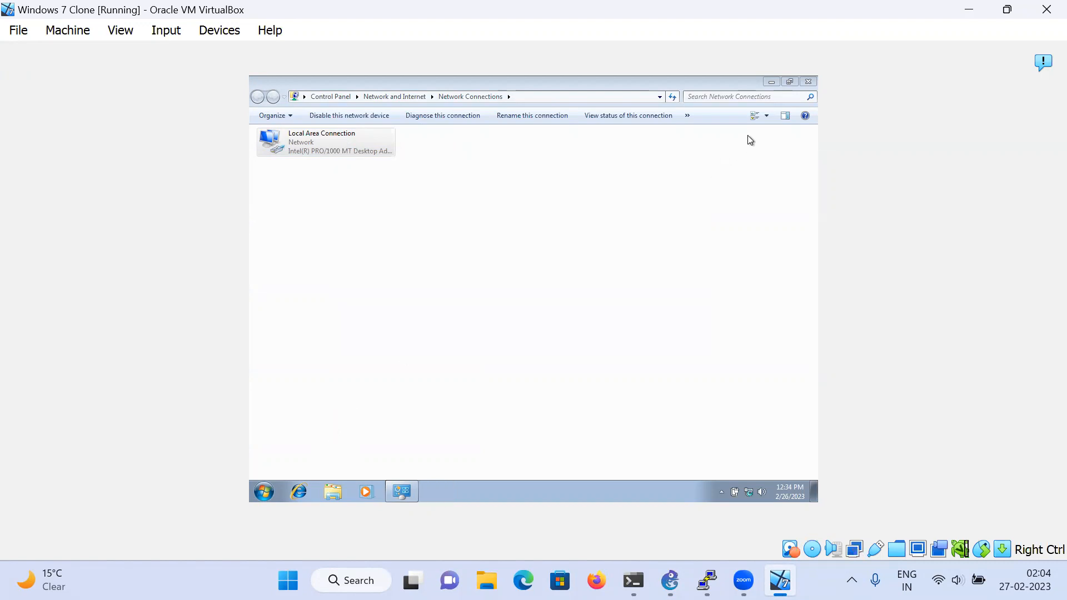
pyautogui.click(807, 84)
# - Launch Cisco IP Communicator on the Windows 7 desktop and check the phone's registration in R1's PuTTY console
pyautogui.click(269, 161)
pyautogui.doubleClick(269, 163)
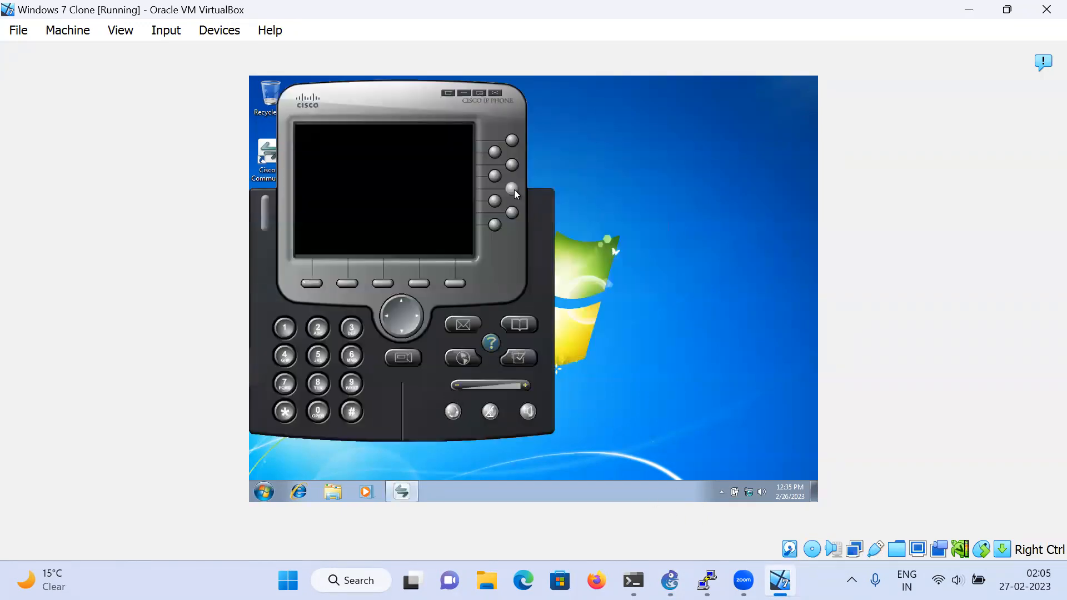
pyautogui.click(511, 139)
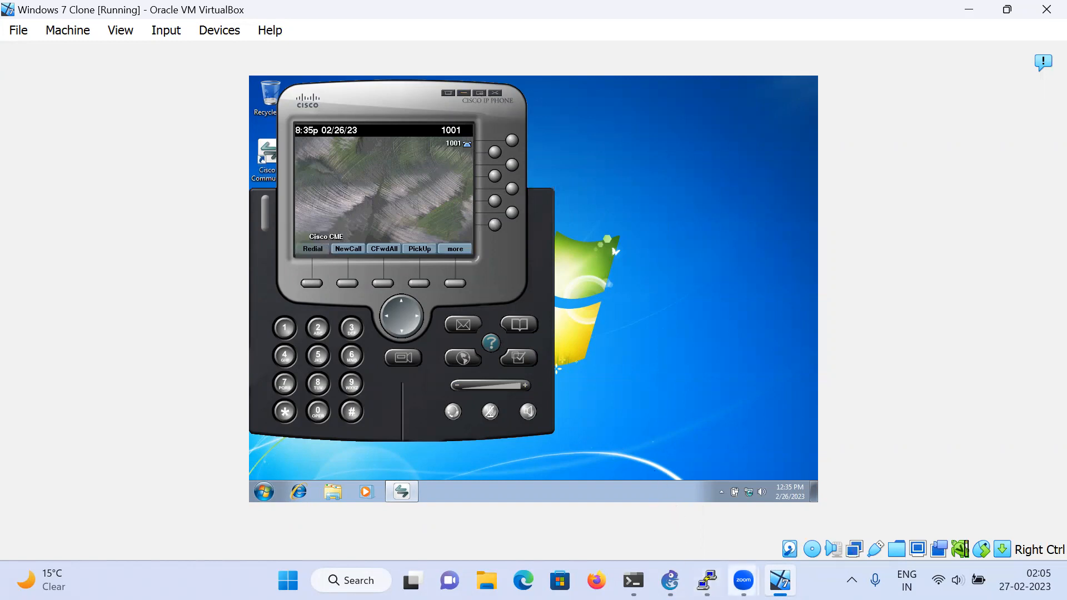
pyautogui.click(706, 580)
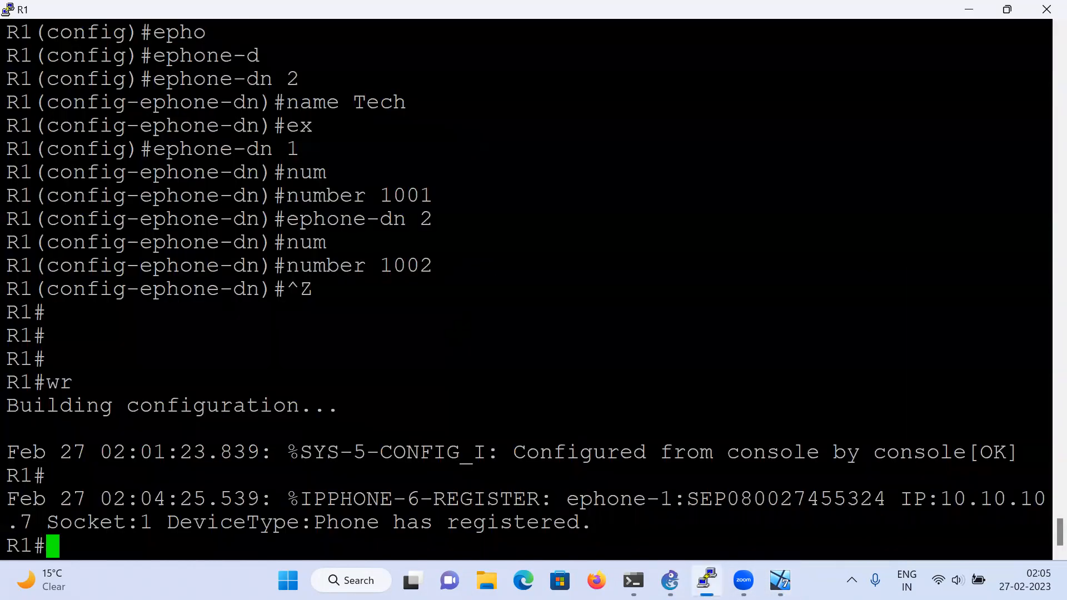
# - Minimize the R1 console and the Cisco IP Communicator phone, and start the Windows10-1 node in the GNS3 topology
pyautogui.click(706, 580)
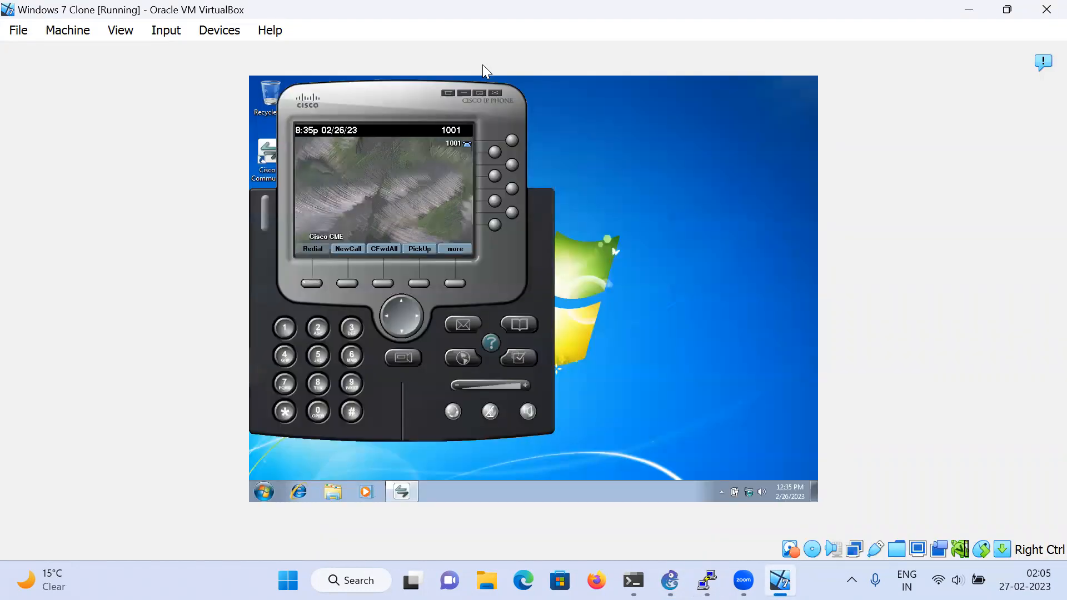
pyautogui.click(463, 93)
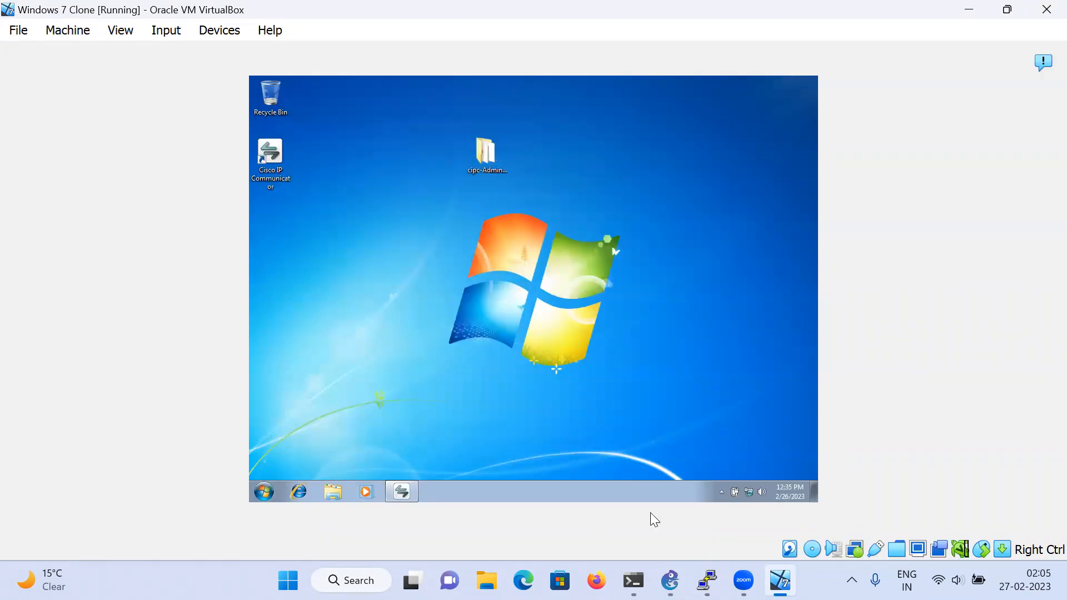
pyautogui.moveTo(669, 581)
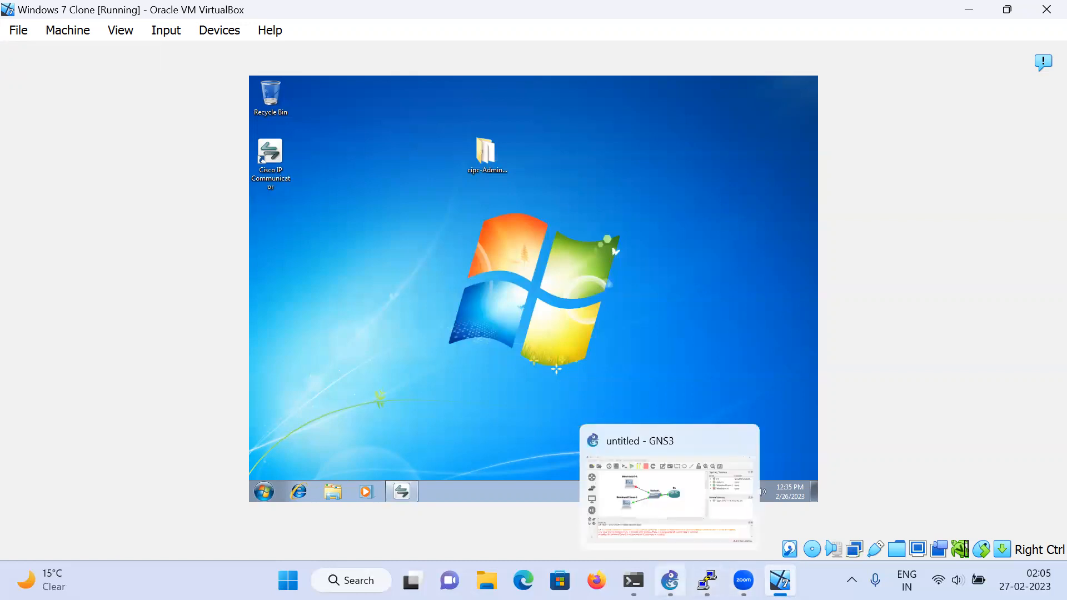
pyautogui.click(590, 485)
pyautogui.rightClick(276, 165)
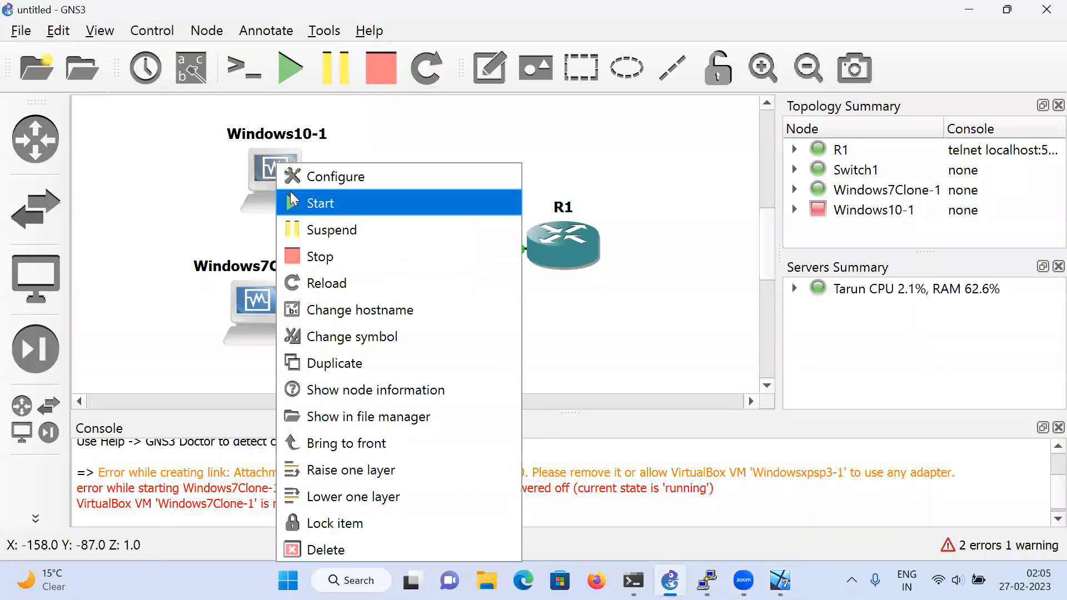
pyautogui.click(320, 203)
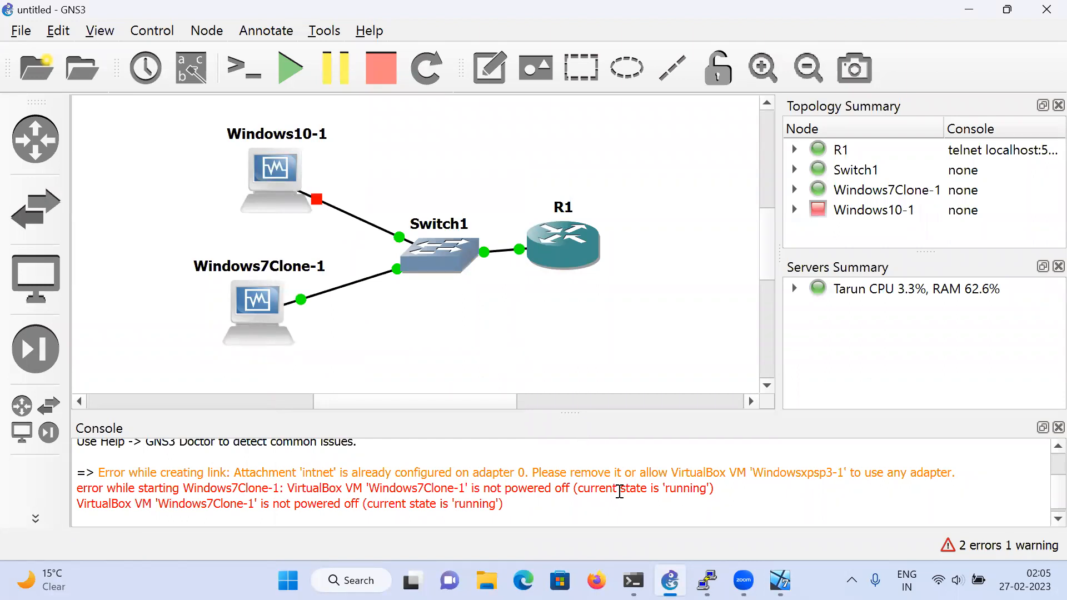
# - Look up the phone's device name in the network preferences of Cisco IP Communicator on Windows 7
pyautogui.click(781, 580)
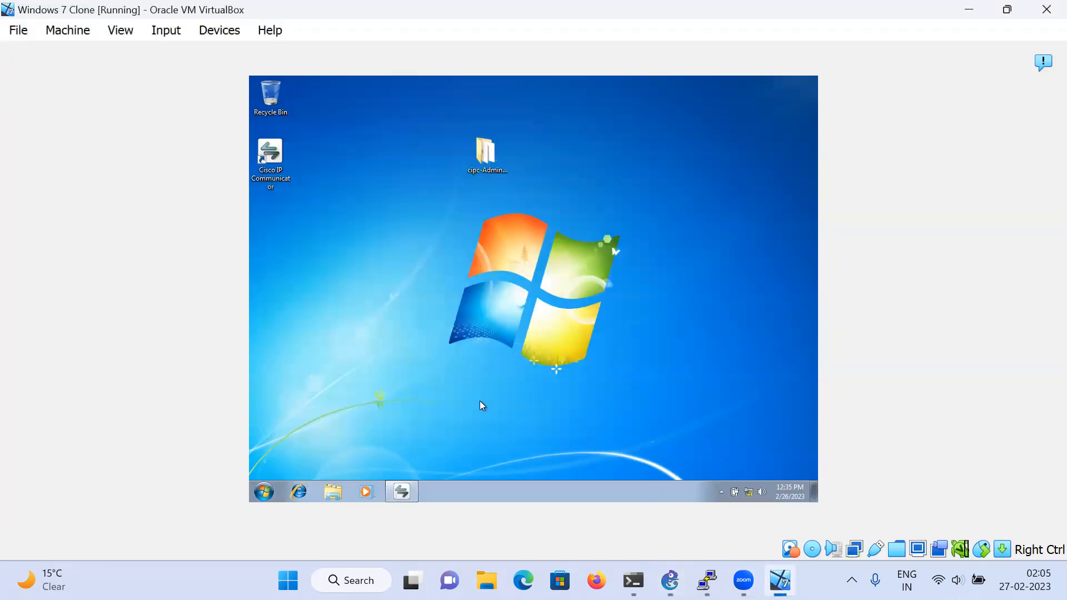
pyautogui.click(394, 490)
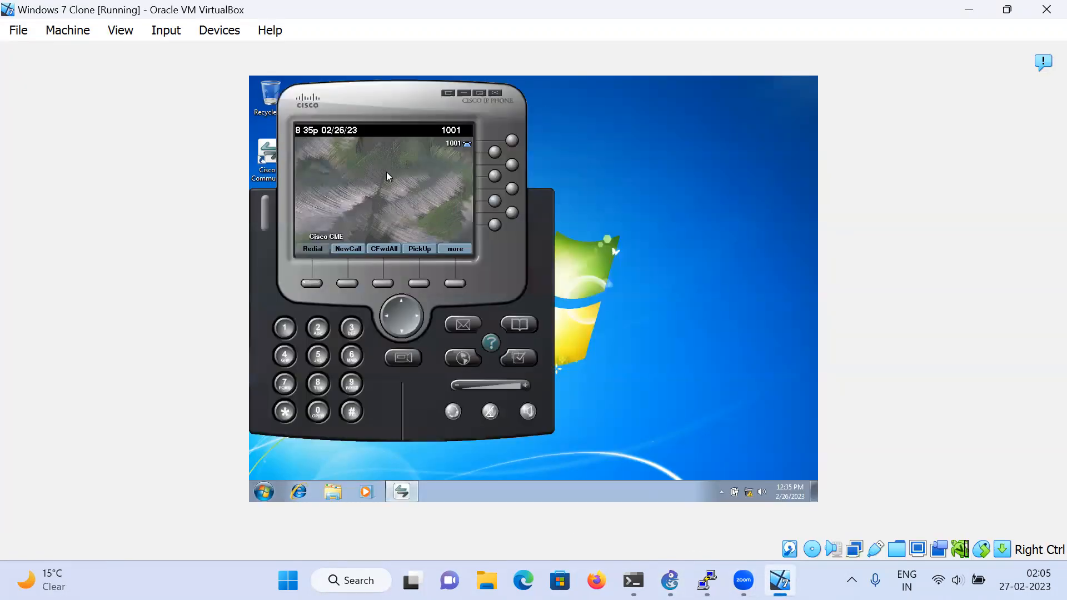
pyautogui.rightClick(463, 95)
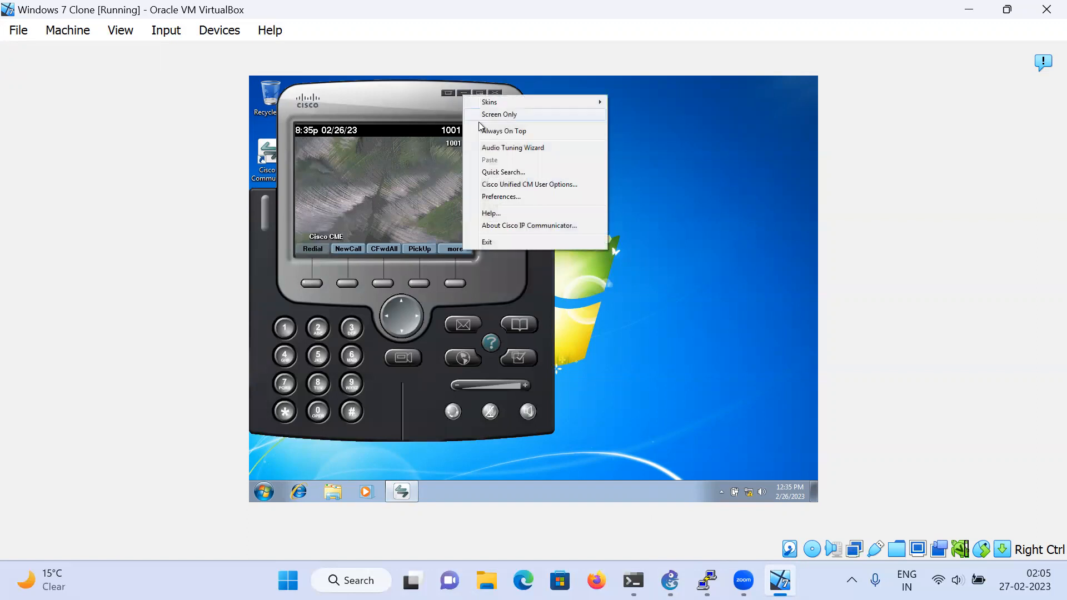
pyautogui.click(494, 198)
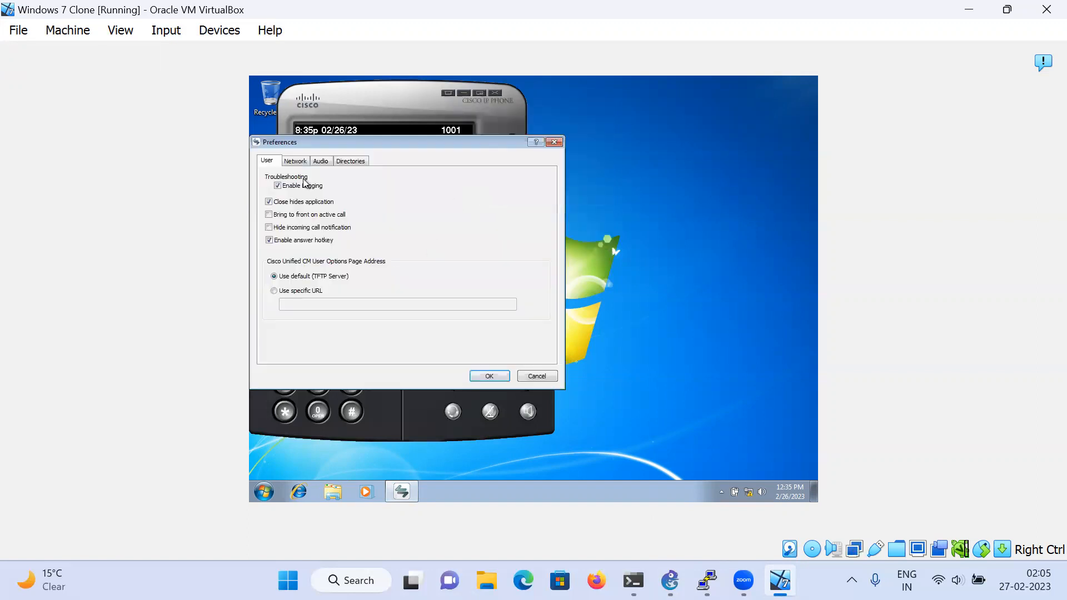
pyautogui.click(295, 161)
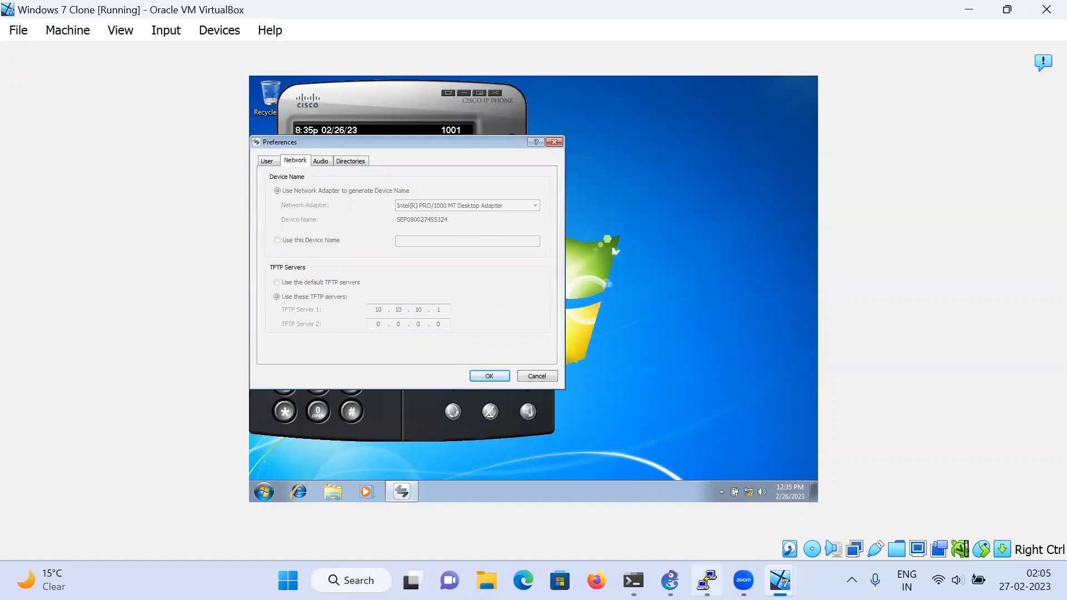
pyautogui.moveTo(669, 580)
pyautogui.press('super+r')
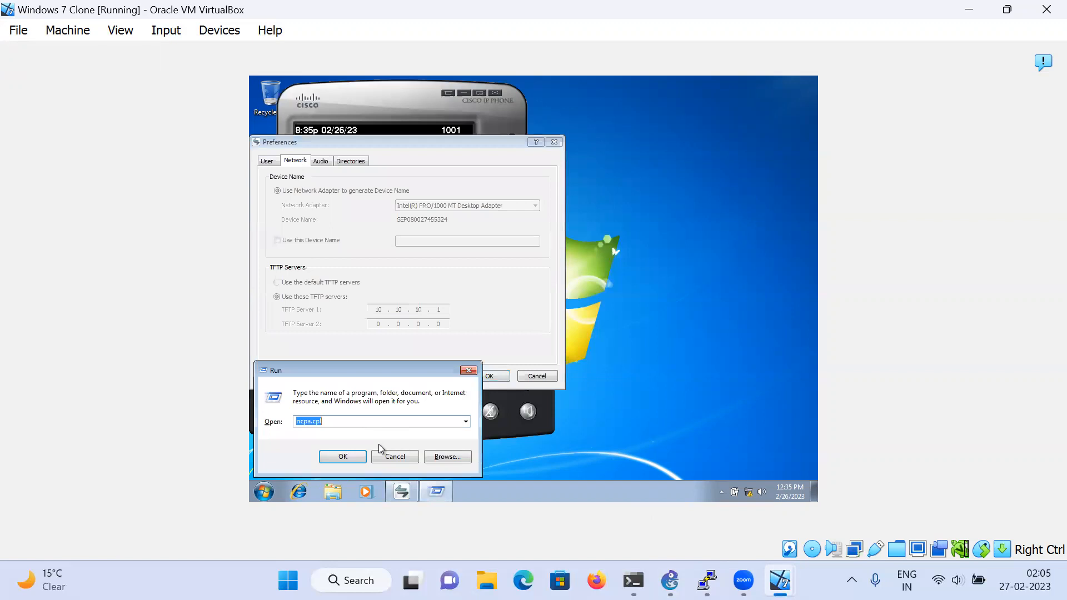
pyautogui.press('Return')
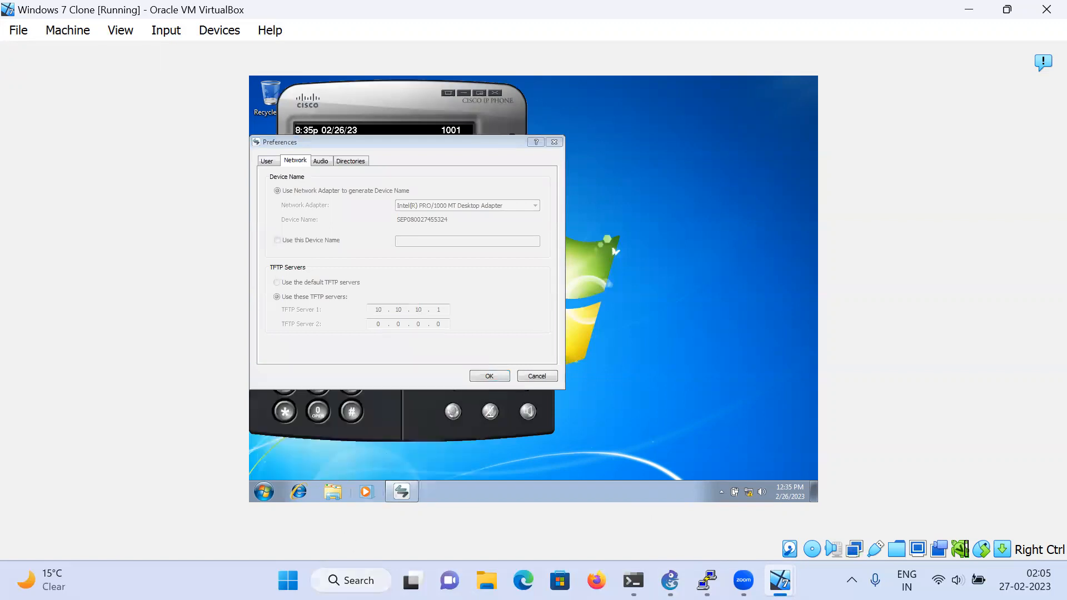
# - Note the phone's MAC address as 0800.2745.5324 in Notepad on the host, and close Cisco IP Communicator's Preferences and phone window
pyautogui.press('super+s')
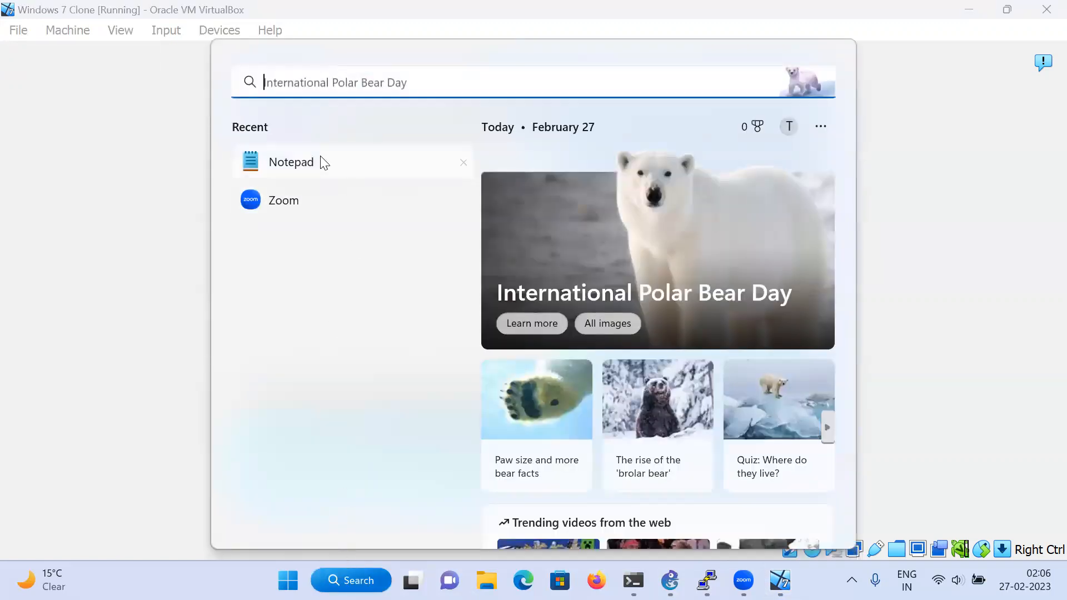
pyautogui.click(321, 161)
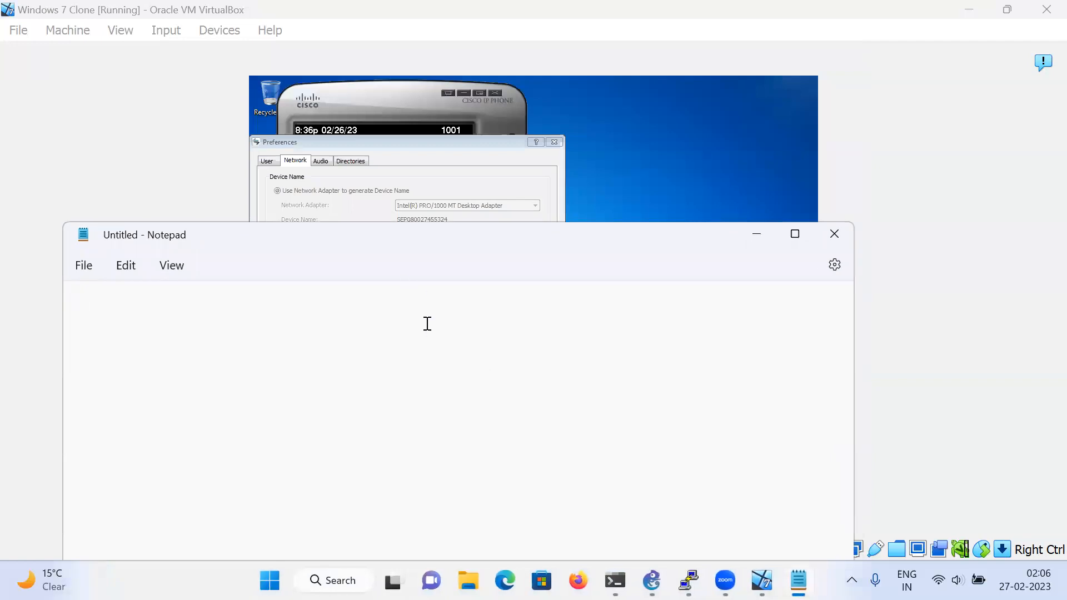
pyautogui.write('08')
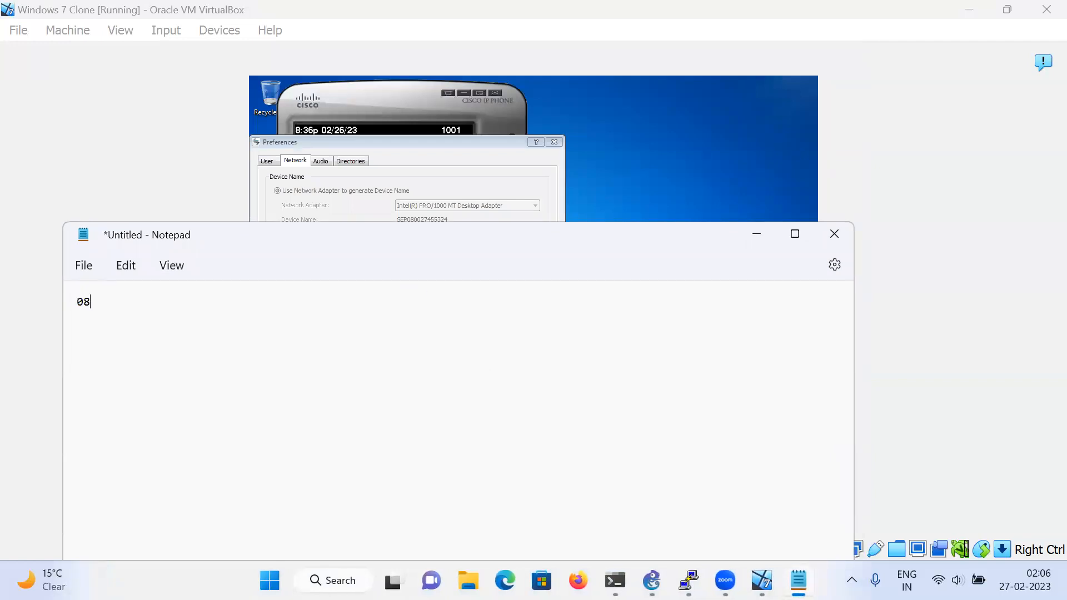
pyautogui.write('00:2745')
pyautogui.press('BackSpace')
pyautogui.press('BackSpace')
pyautogui.press('BackSpace')
pyautogui.press('BackSpace')
pyautogui.write('2745.5324')
pyautogui.click(757, 233)
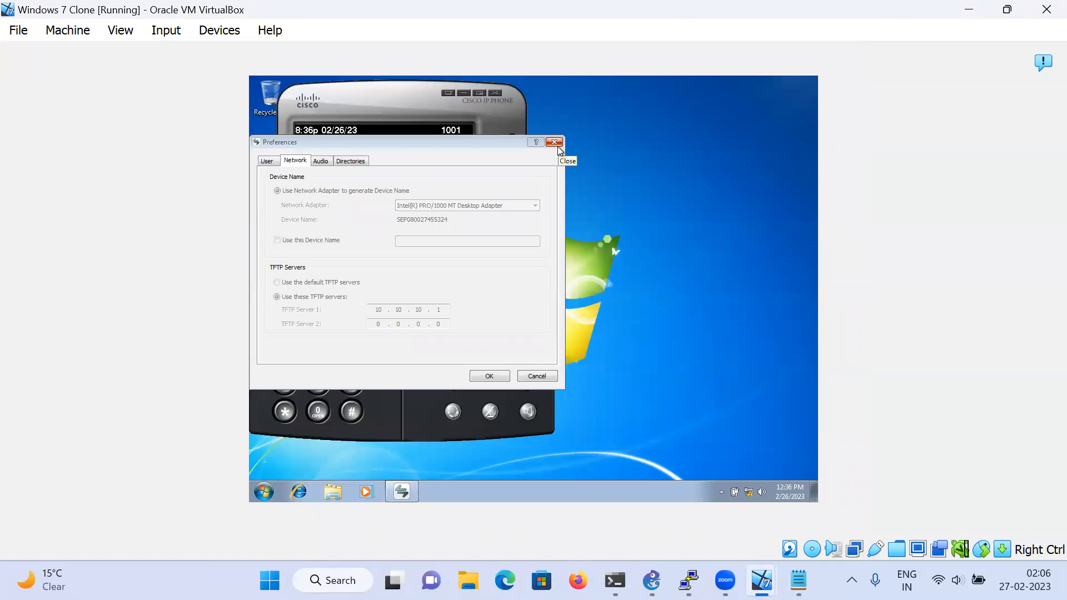
pyautogui.click(555, 142)
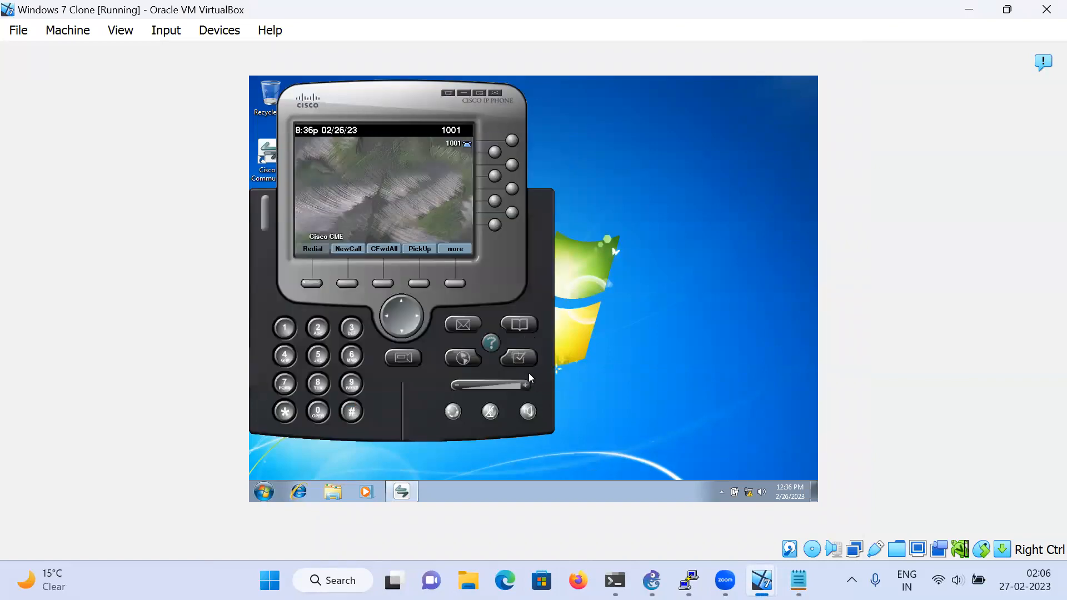
pyautogui.click(497, 93)
# - In R1's PuTTY console, enter global configuration mode and open the configuration of ephone 1
pyautogui.click(689, 581)
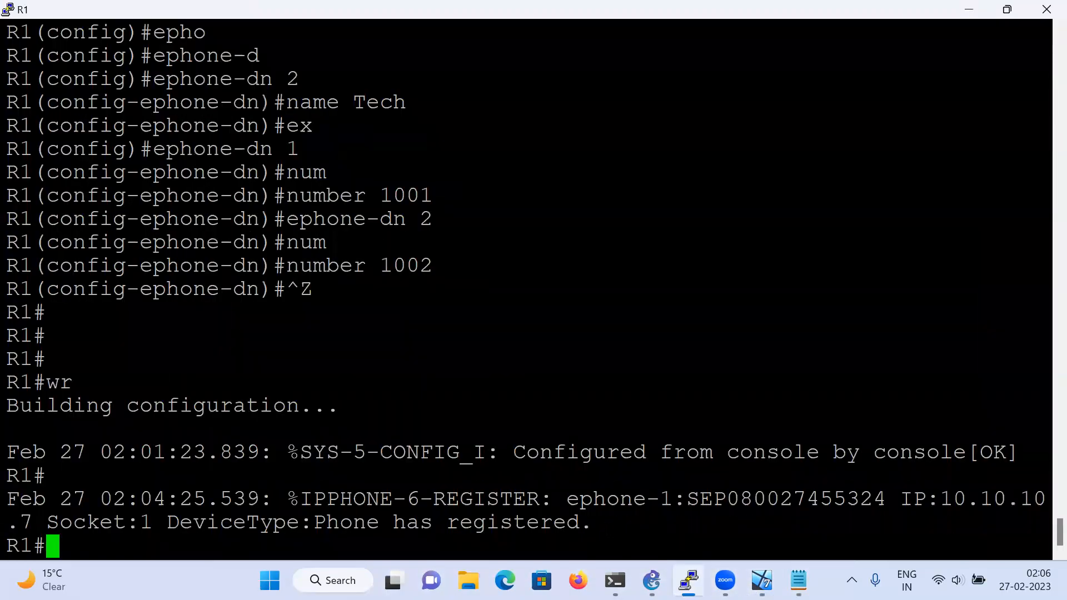
pyautogui.write('conf t')
pyautogui.press('Return')
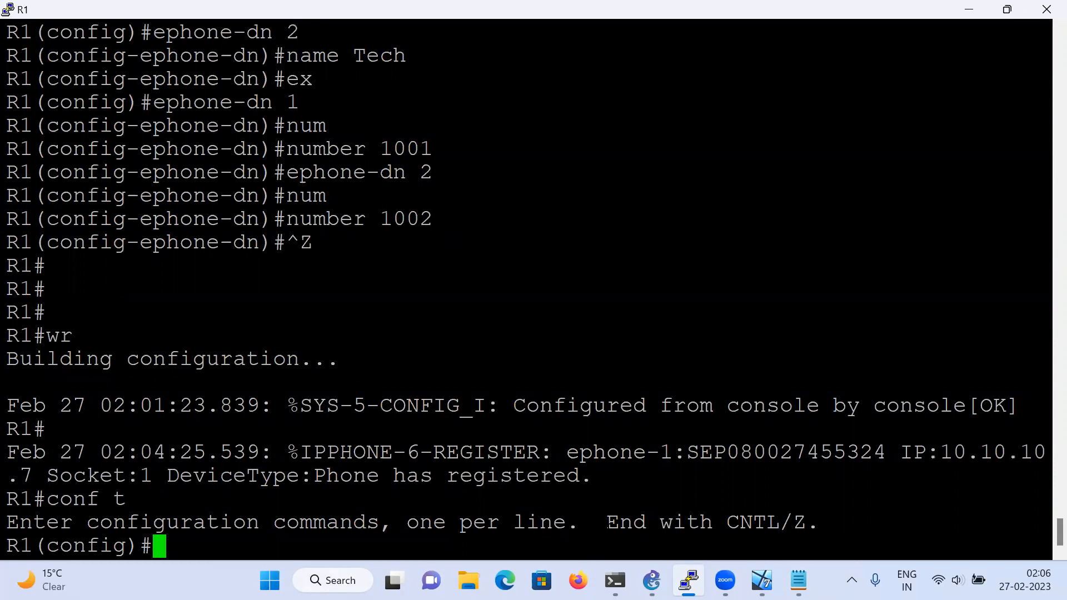
pyautogui.write('epho')
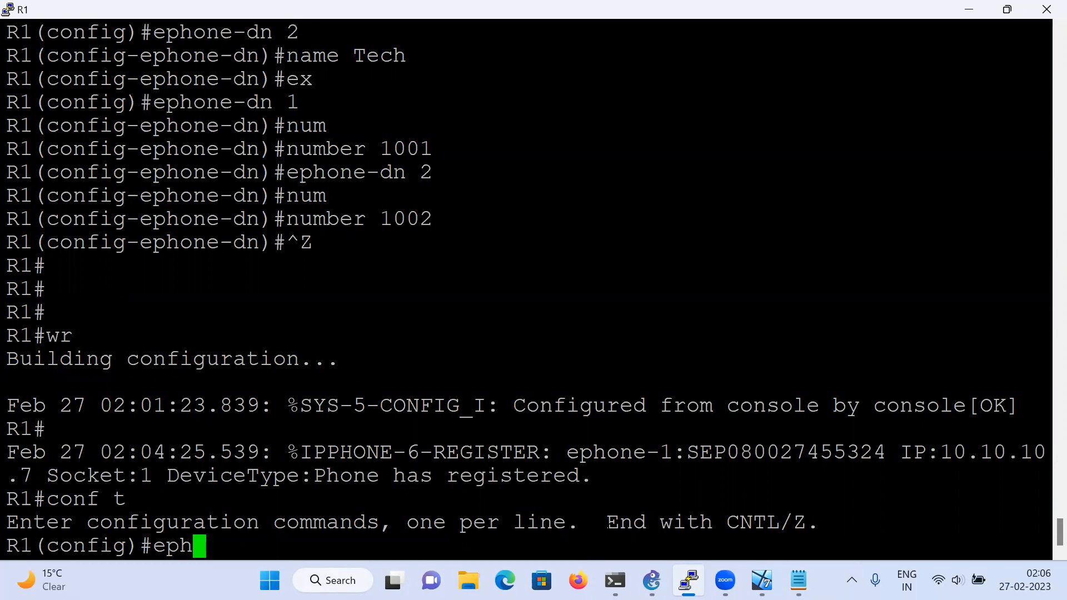
pyautogui.press('Tab')
pyautogui.write('1')
pyautogui.press('Return')
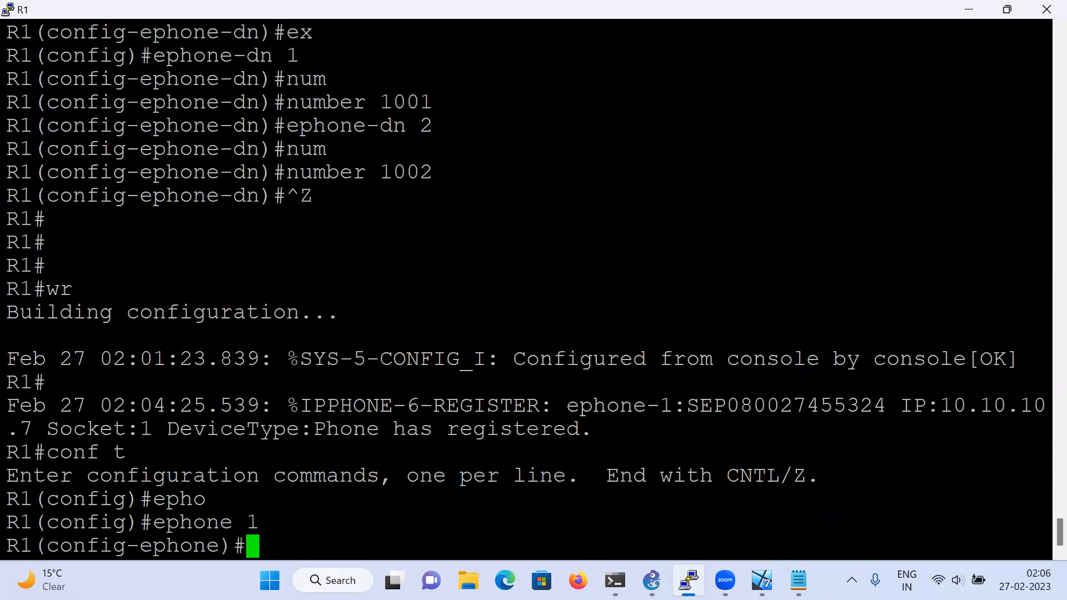
# - Set the MAC address of ephone 1 to 0800.2745.5324, copied from the Notepad note
pyautogui.write('mac-ad')
pyautogui.press('Tab')
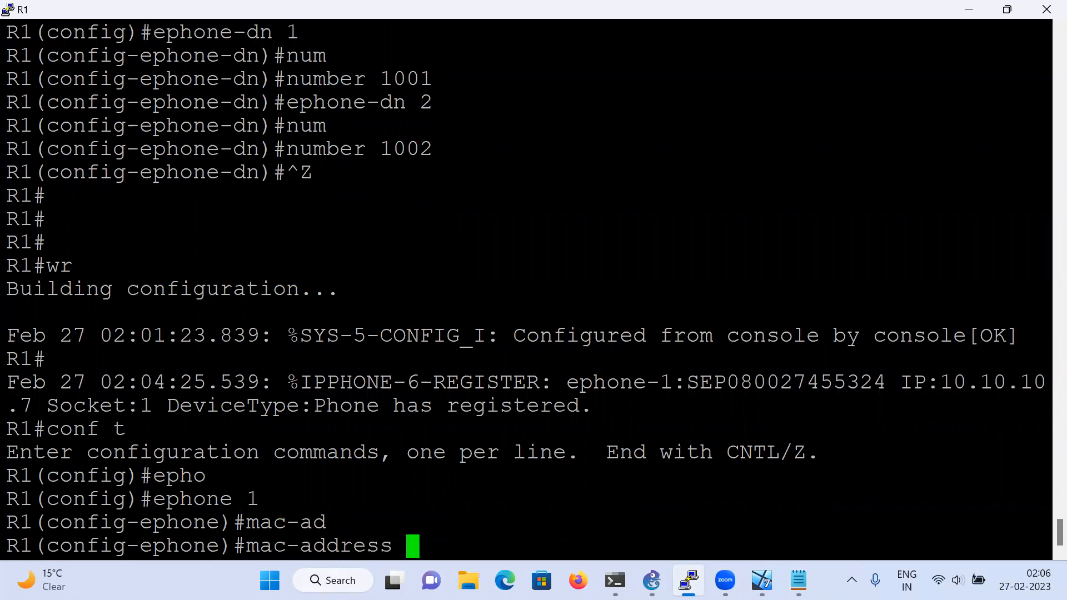
pyautogui.click(799, 580)
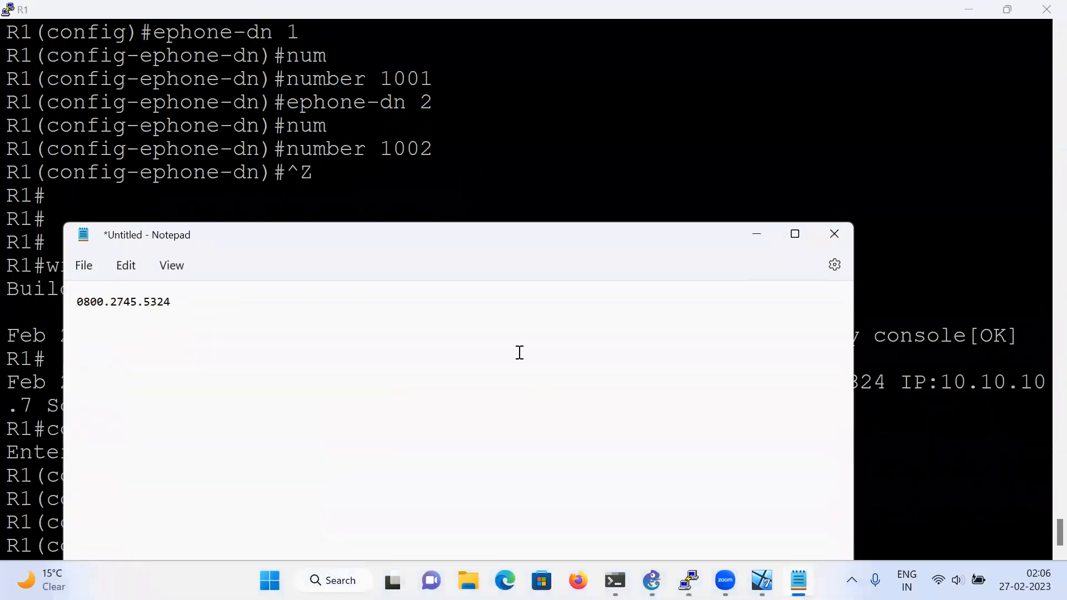
pyautogui.hotkey('ctrl', 'a')
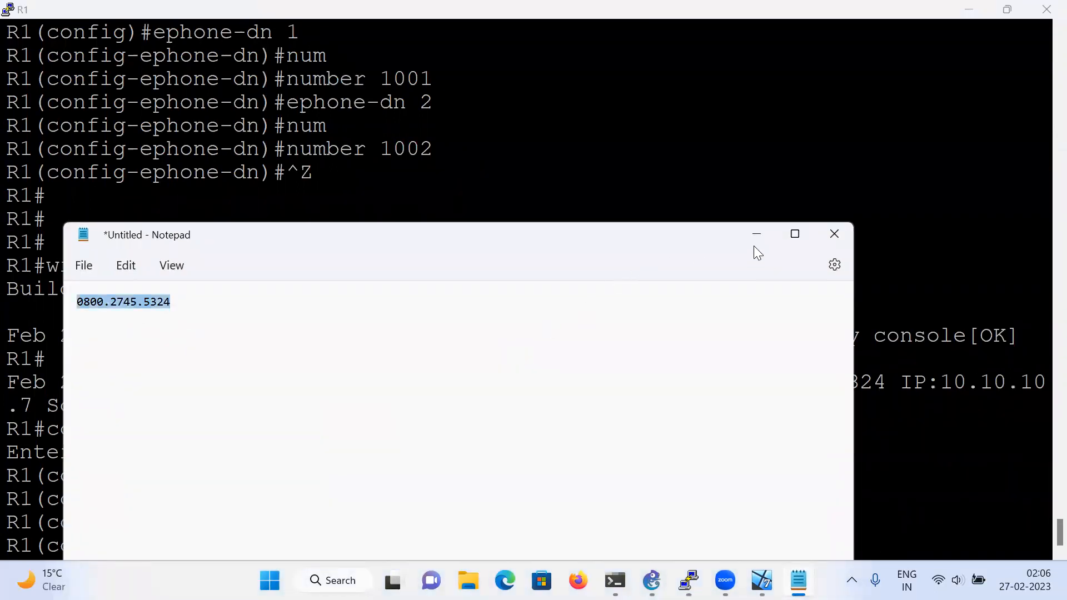
pyautogui.hotkey('alt', 'Tab')
pyautogui.write('0800.2745.5324')
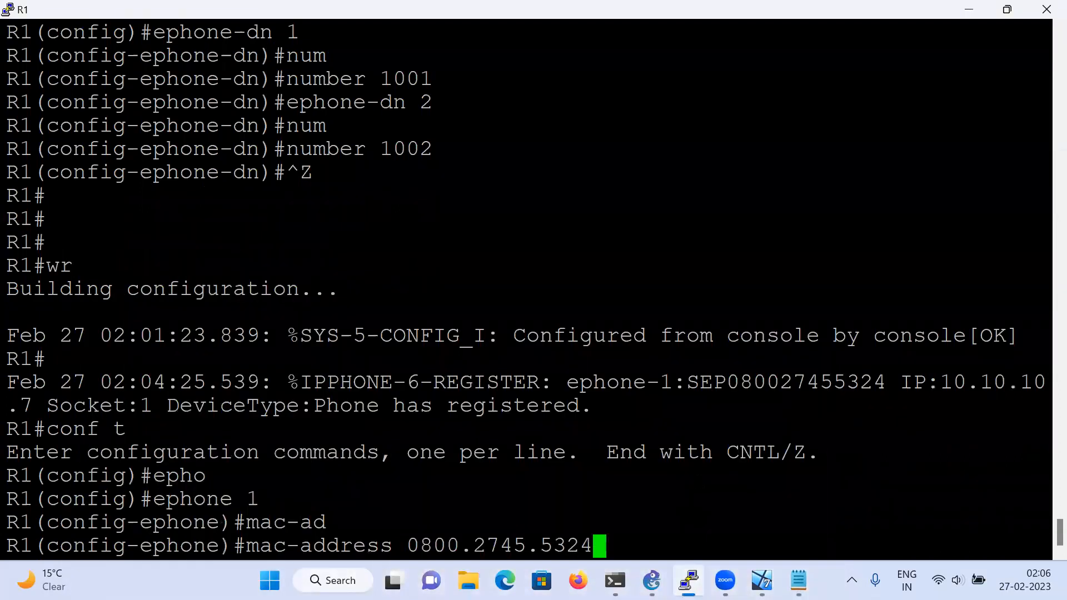
pyautogui.press('Return')
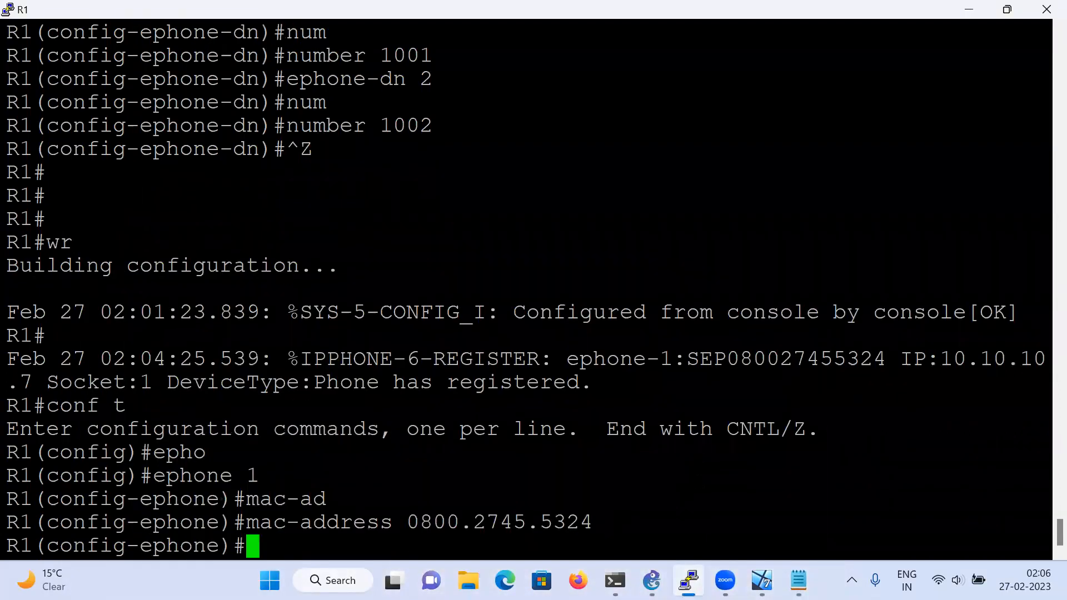
# - Set ephone 1's type to cipc and assign button 1:1 to it
pyautogui.write('type cipc')
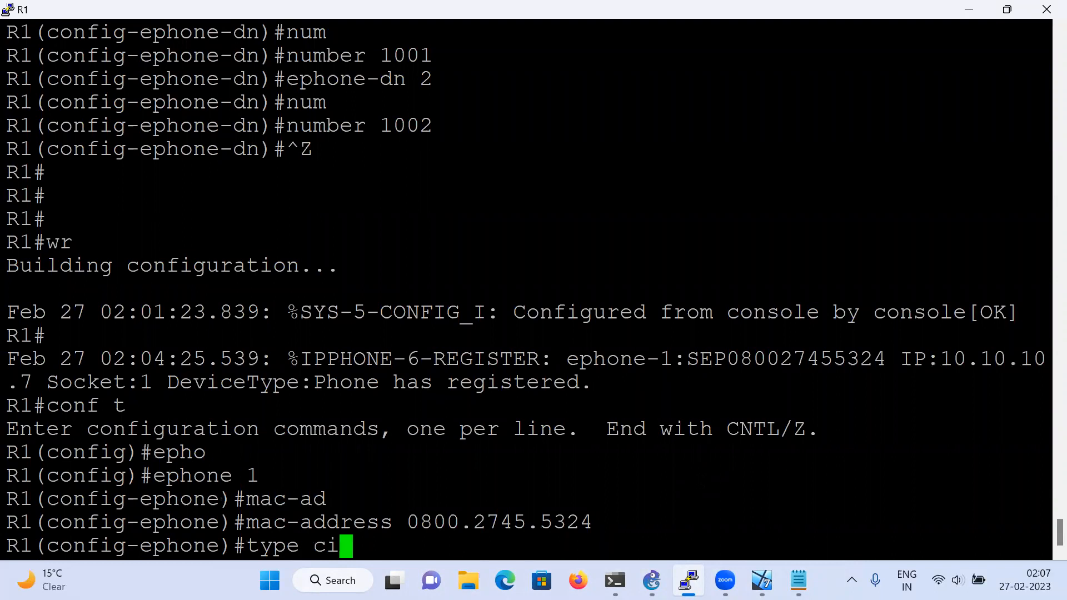
pyautogui.press('Return')
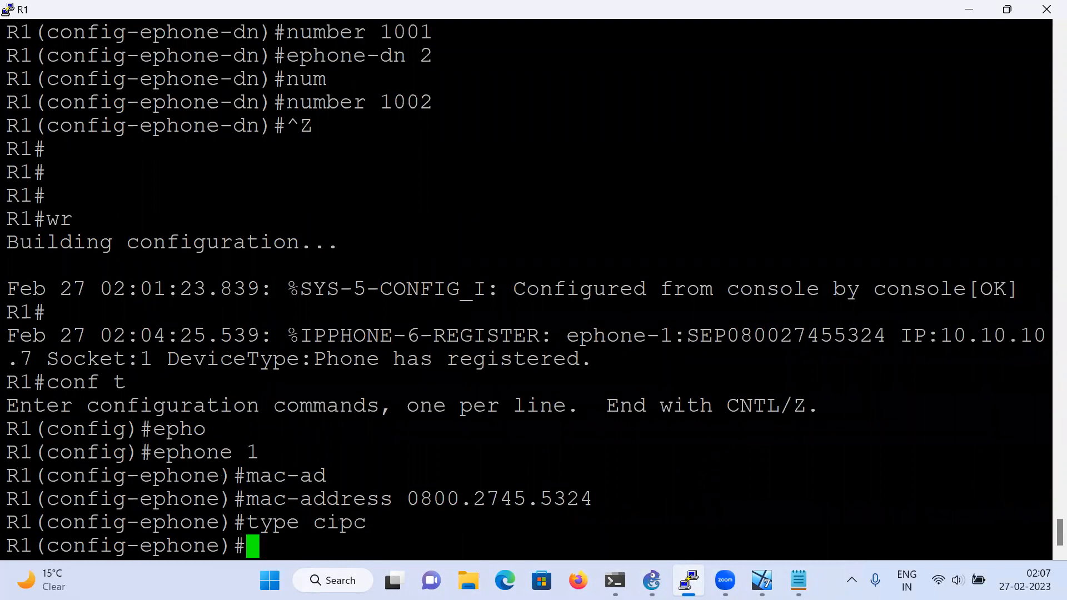
pyautogui.write('buto')
pyautogui.press('Tab')
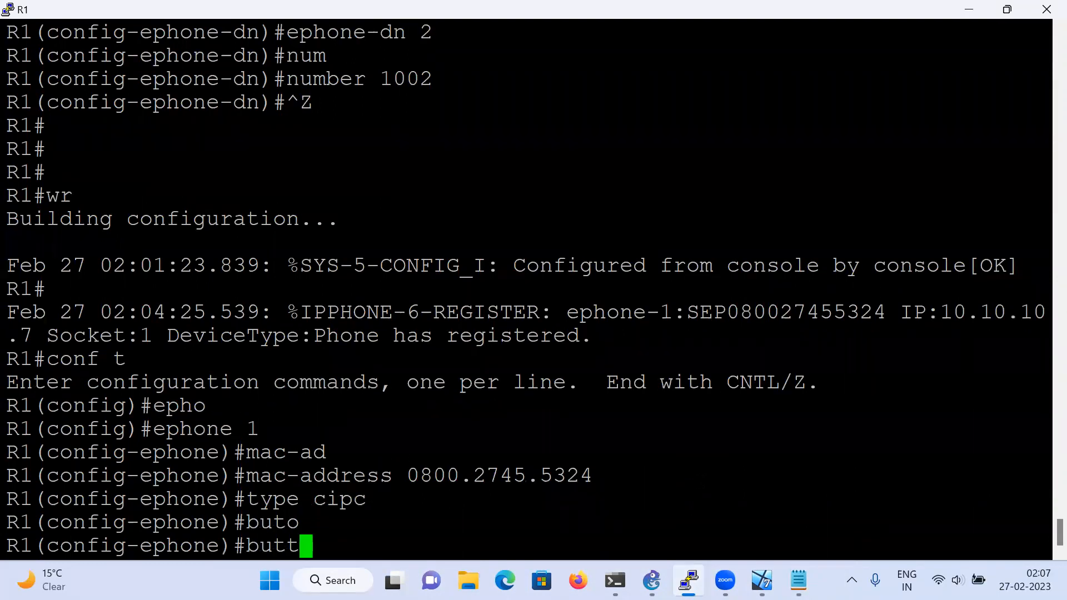
pyautogui.press('Tab')
pyautogui.write('1:1')
pyautogui.press('Return')
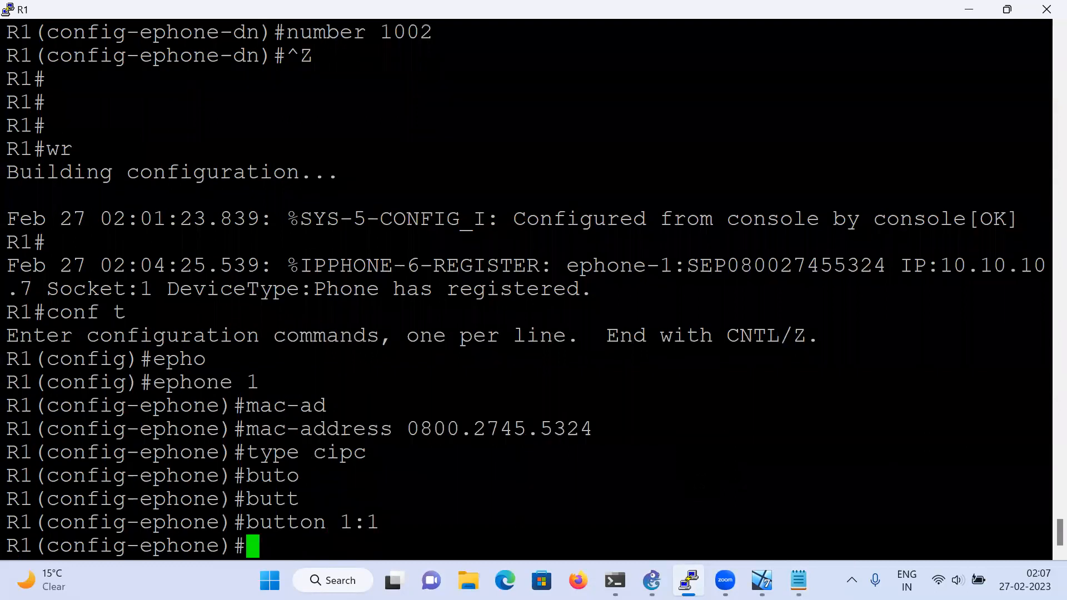
# - Leave configuration mode on R1 and save the running configuration with wr
pyautogui.hotkey('ctrl', 'z')
pyautogui.press('Return')
pyautogui.press('Return')
pyautogui.write('wr')
pyautogui.press('Return')
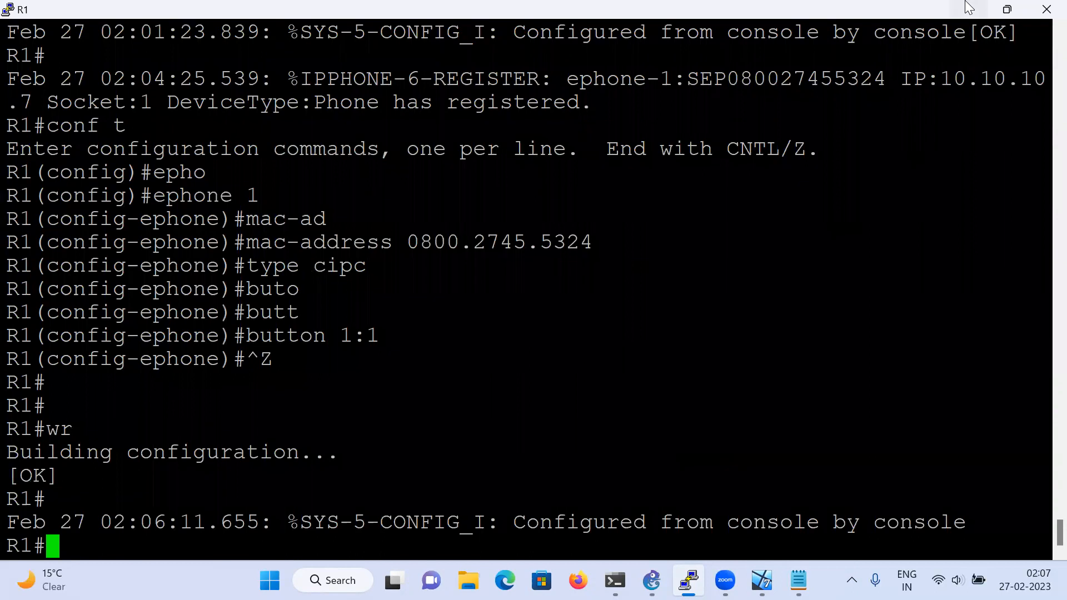
# - Switch to the Windows 7 Clone machine and exit the Cisco IP Communicator instance still running in the background
pyautogui.hotkey('alt', 'Tab')
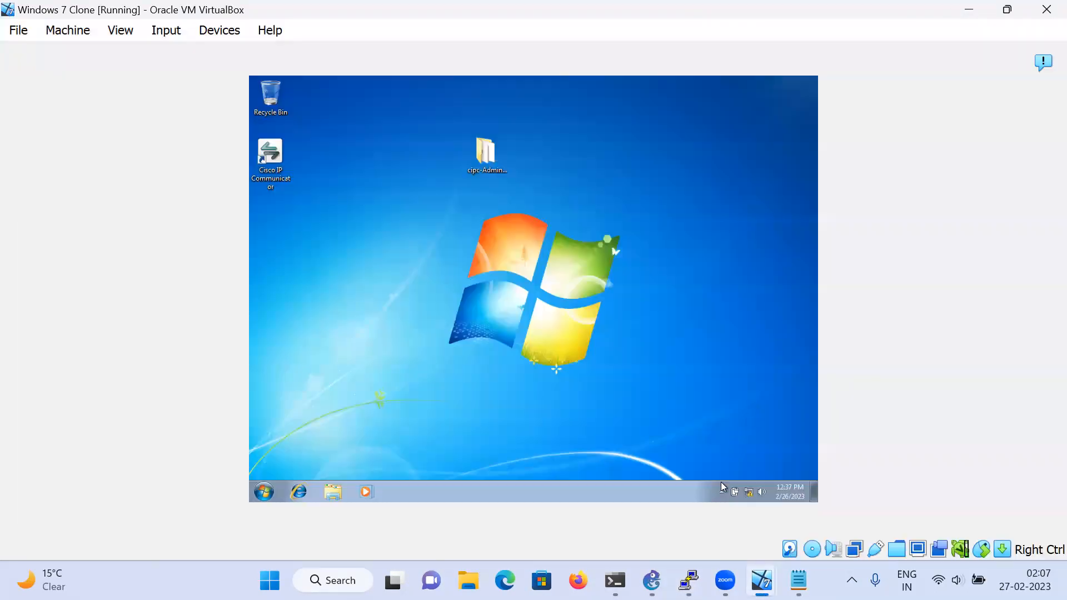
pyautogui.click(722, 491)
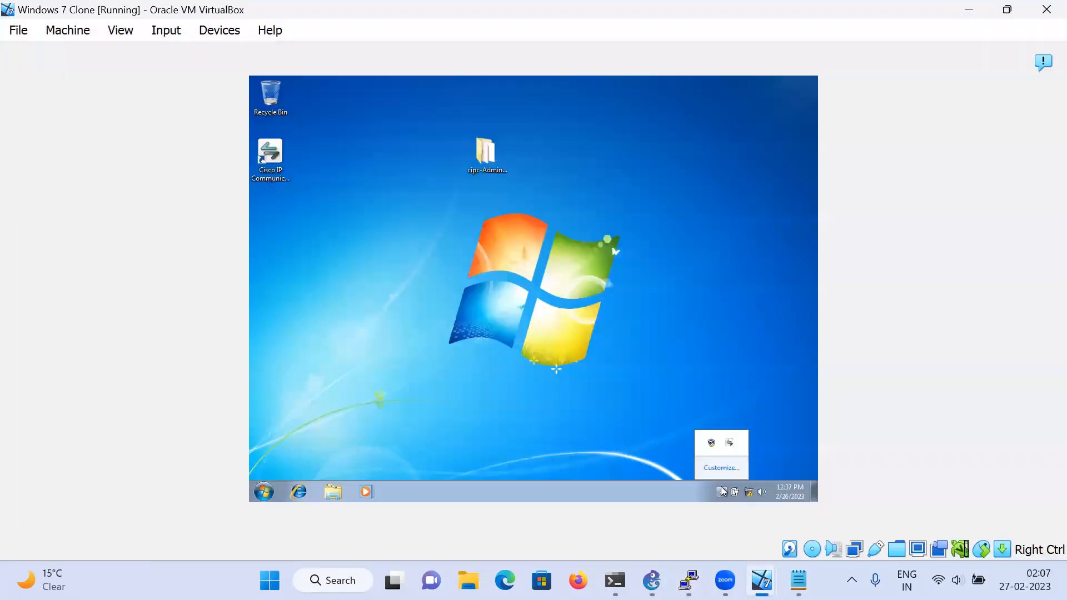
pyautogui.rightClick(729, 443)
pyautogui.click(730, 431)
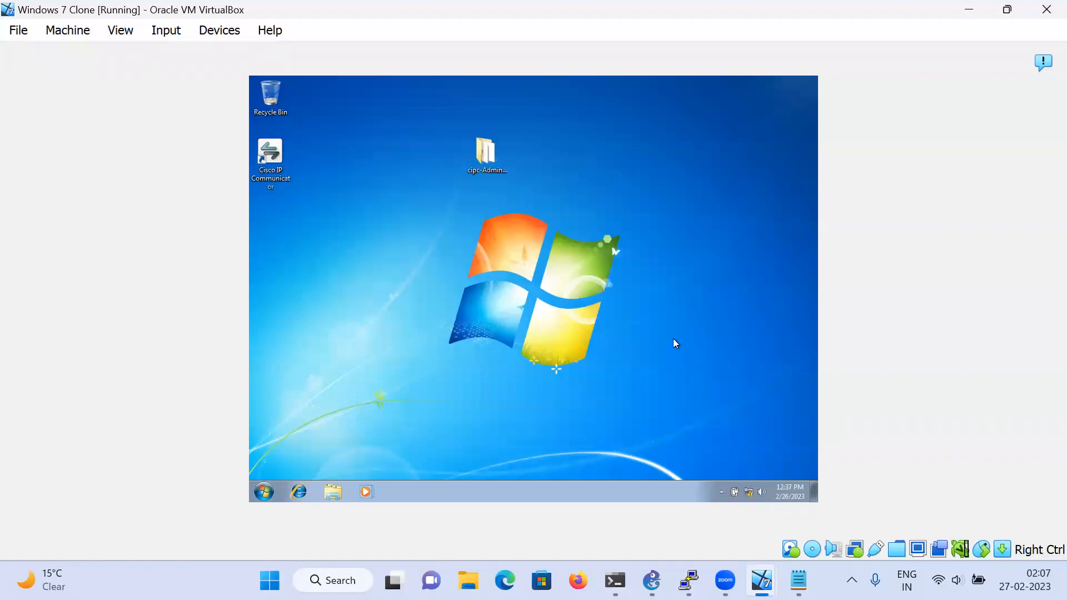
# - Switch to the Windows 10 virtual machine, unlock it with Ctrl-Alt-Del, and sign in by entering the account password
pyautogui.moveTo(762, 581)
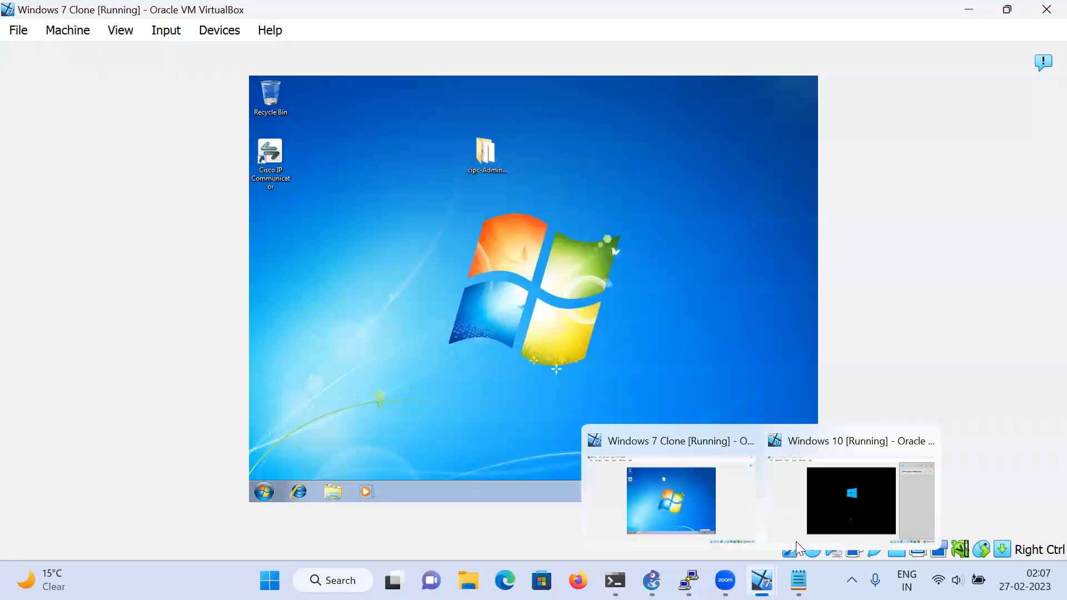
pyautogui.click(830, 480)
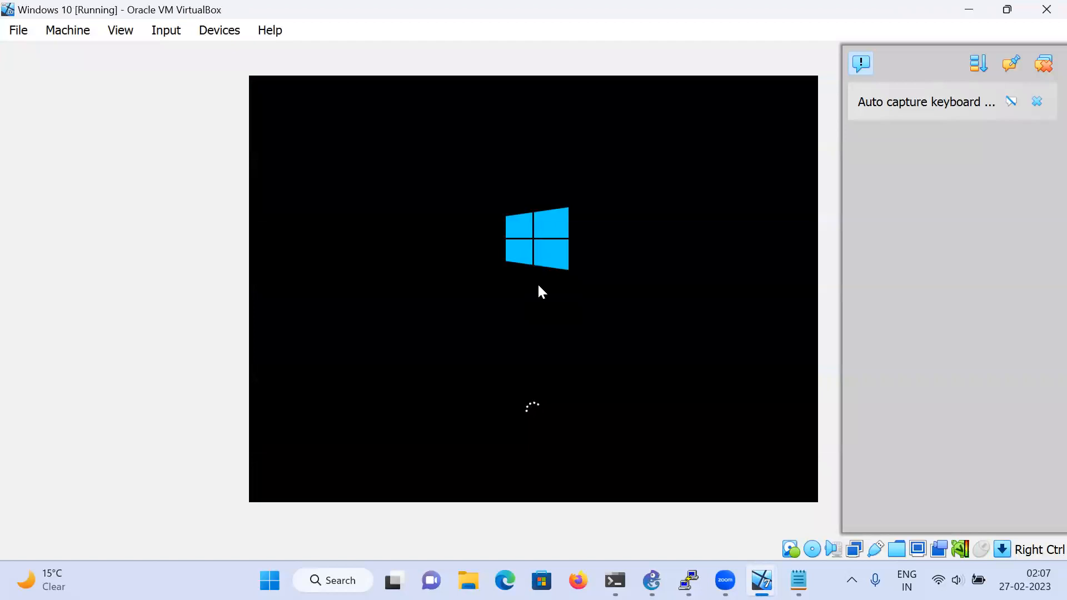
pyautogui.click(850, 66)
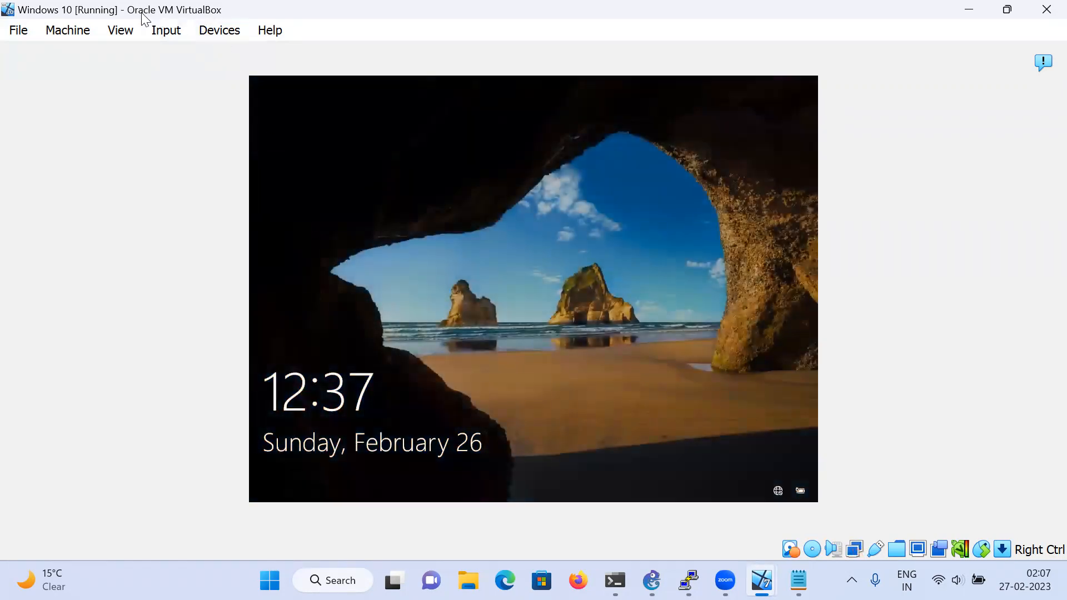
pyautogui.click(166, 30)
pyautogui.moveTo(200, 54)
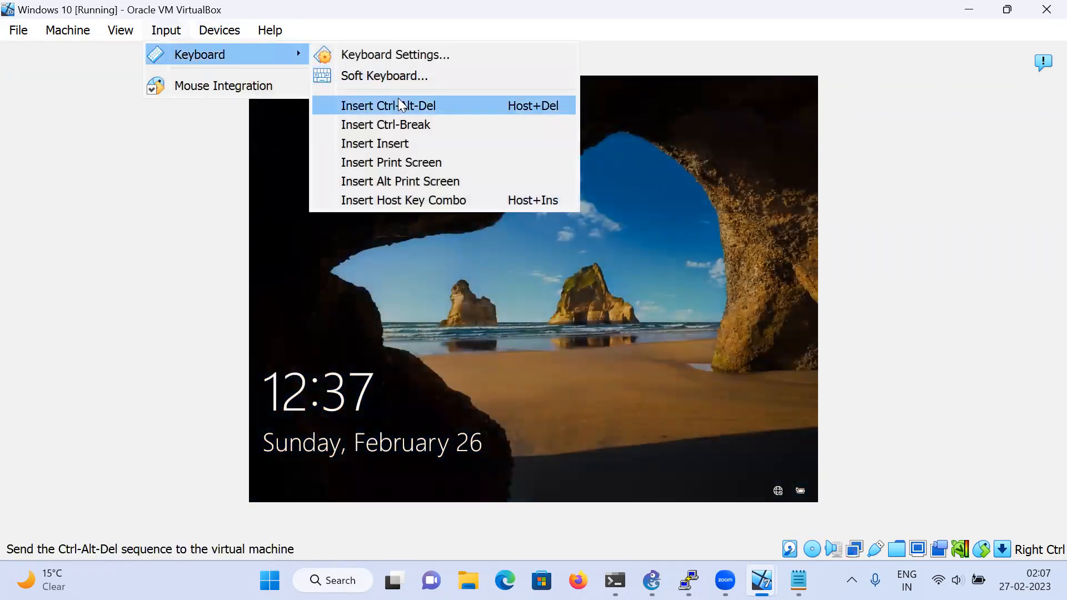
pyautogui.click(368, 106)
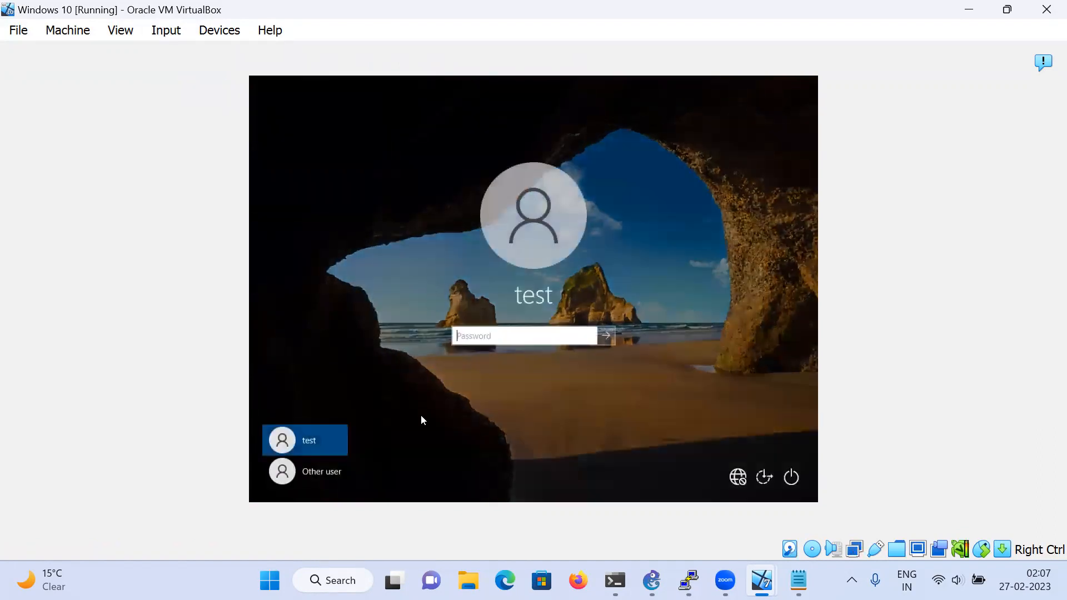
pyautogui.click(479, 343)
pyautogui.write('•••••••••')
pyautogui.press('Return')
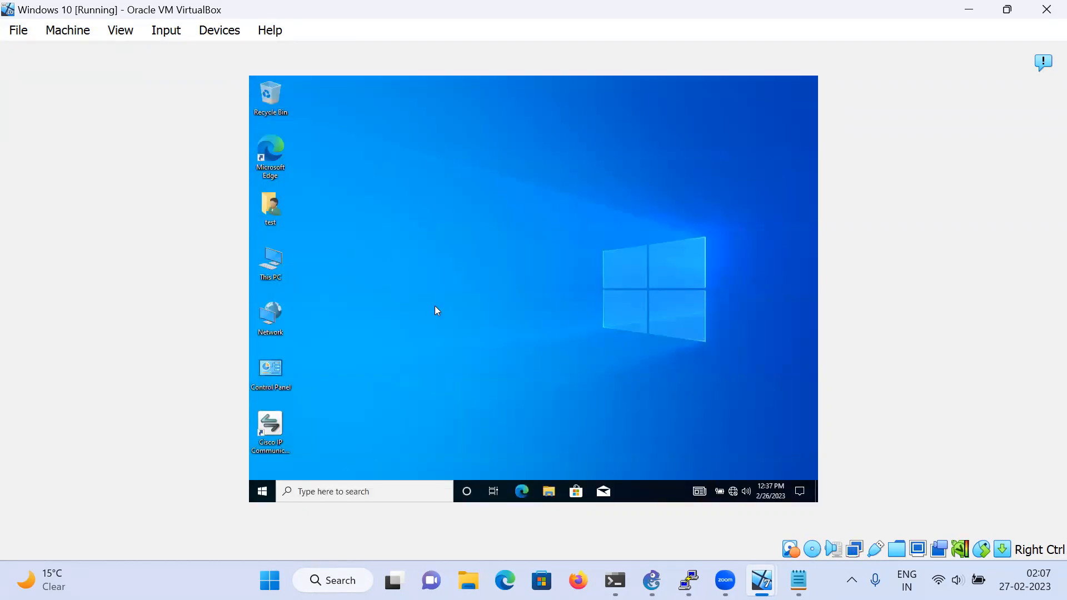
# - In a Windows 10 command prompt, check the IP settings with ipconfig and ping 10.10.10.1, closing the prompt when done
pyautogui.press('super+r')
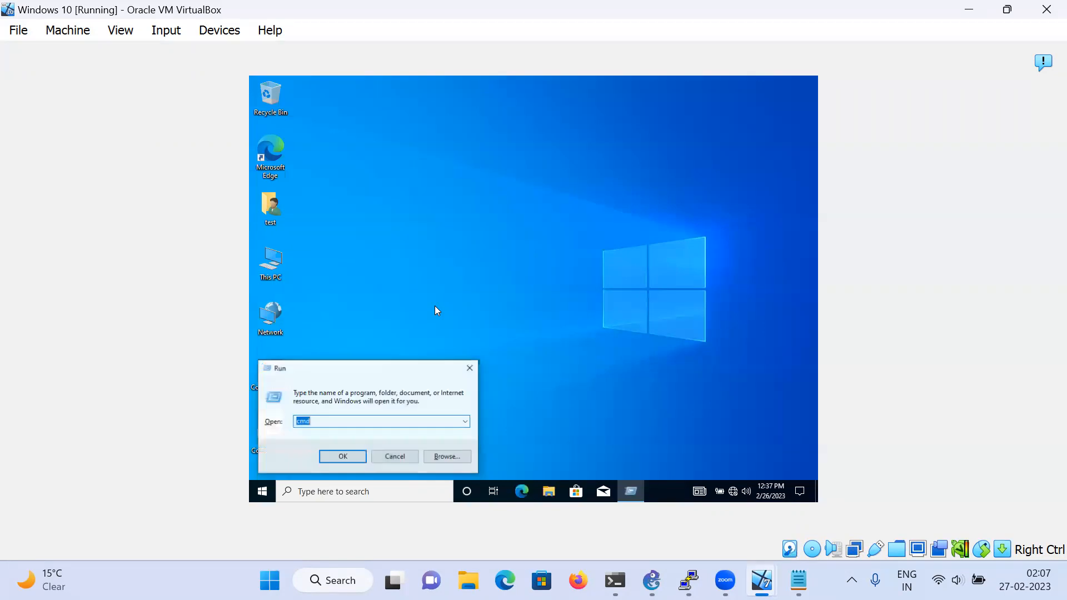
pyautogui.press('Return')
pyautogui.write('ipconfig')
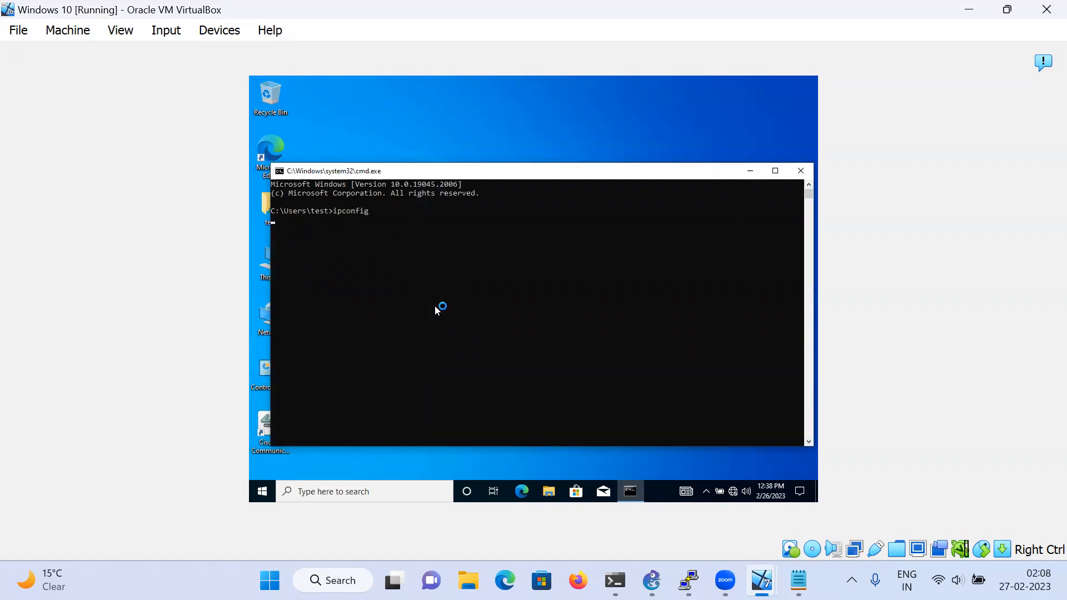
pyautogui.press('Return')
pyautogui.write('p')
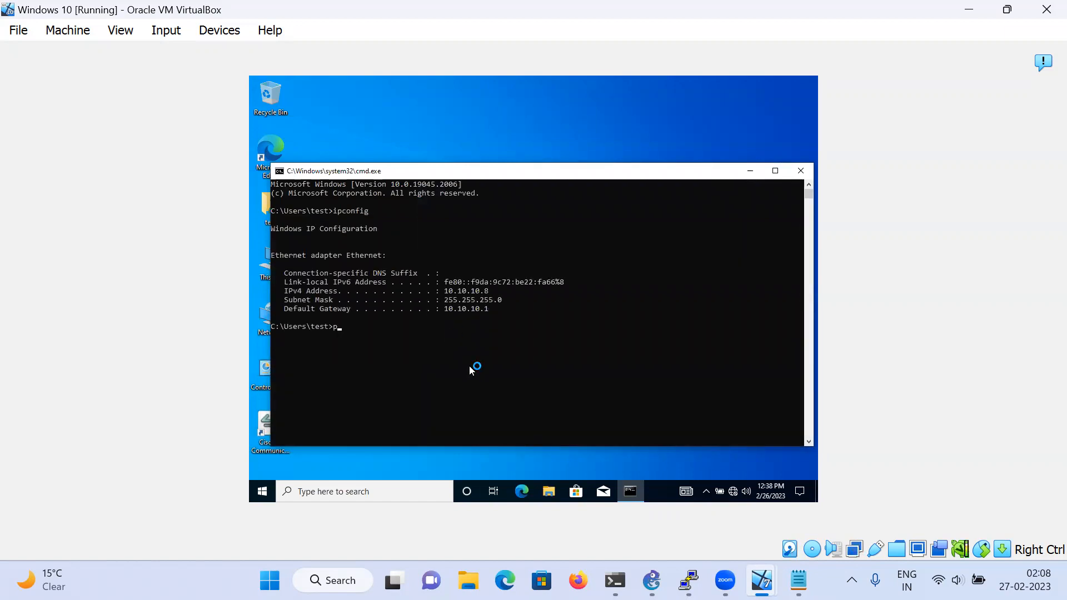
pyautogui.write('ing 10.10.10.1')
pyautogui.press('Return')
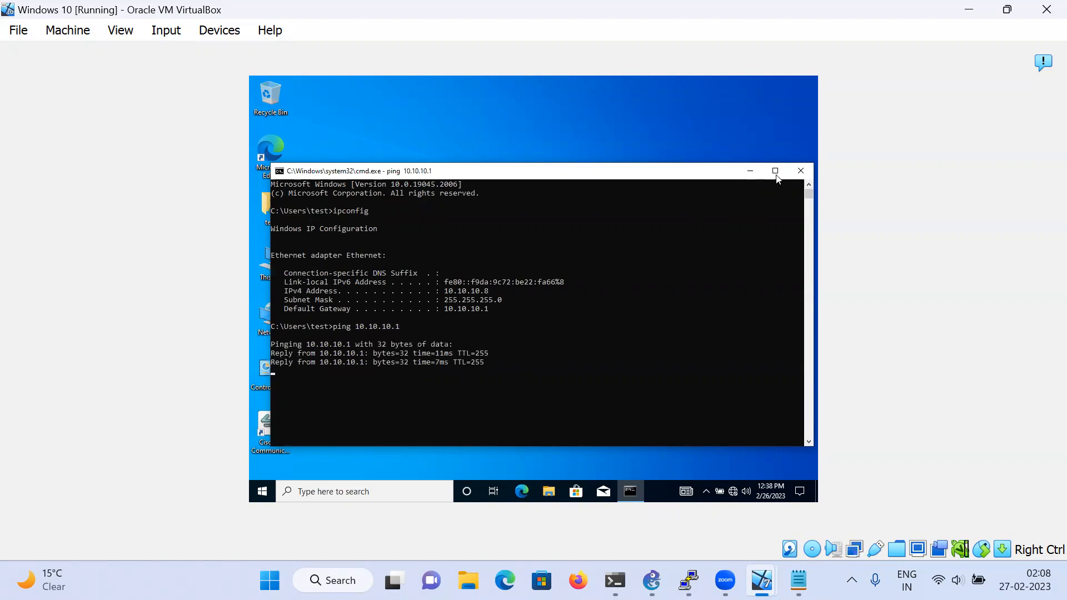
pyautogui.click(799, 172)
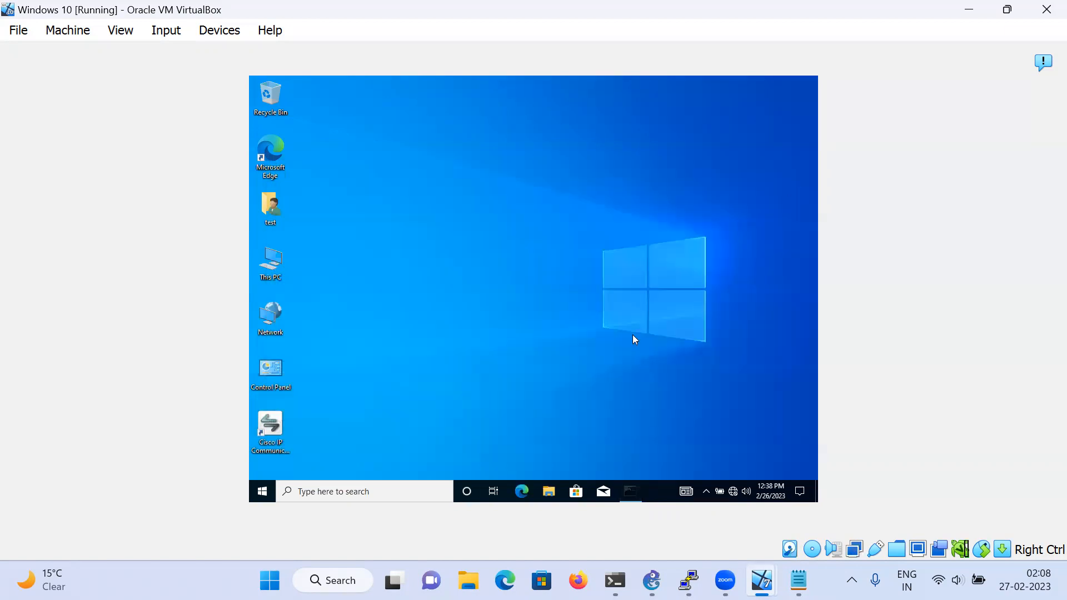
# - Launch Cisco IP Communicator in Windows 10 and clear the old MAC address from the host's Notepad note
pyautogui.doubleClick(280, 424)
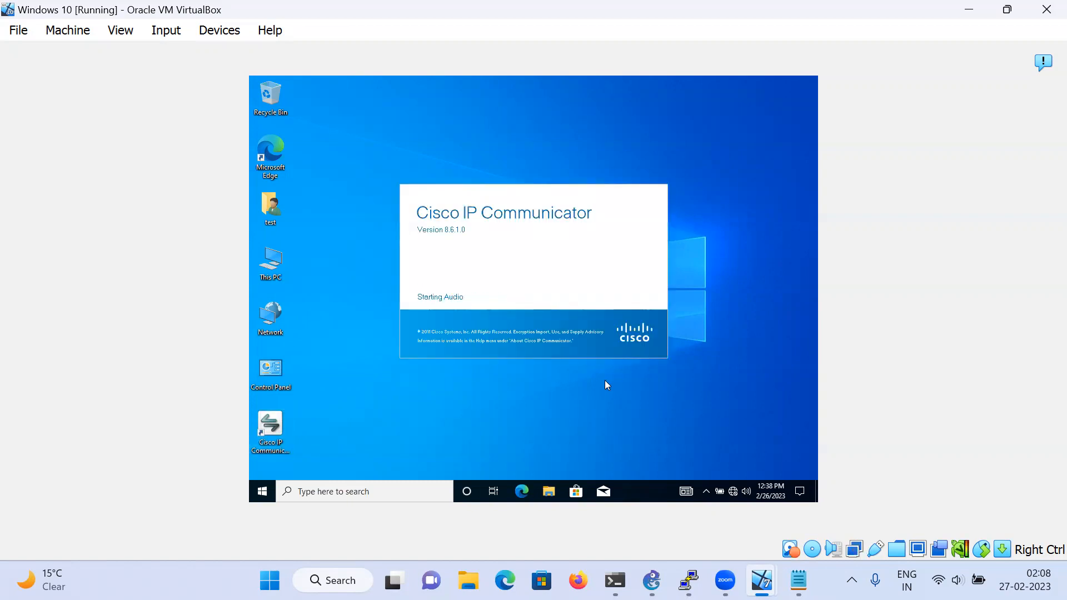
pyautogui.click(799, 580)
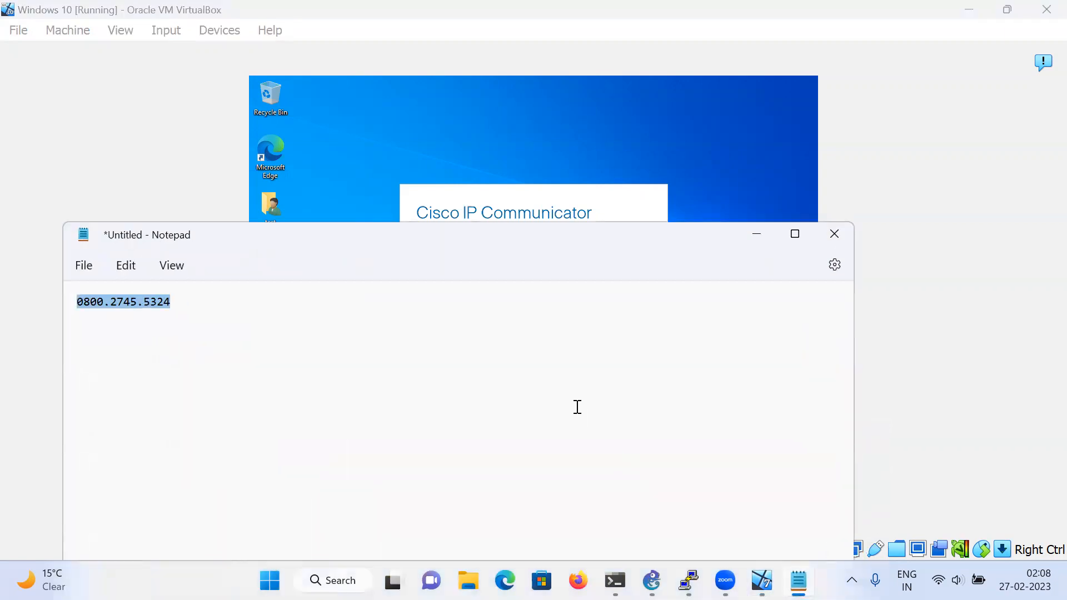
pyautogui.hotkey('ctrl', 'x')
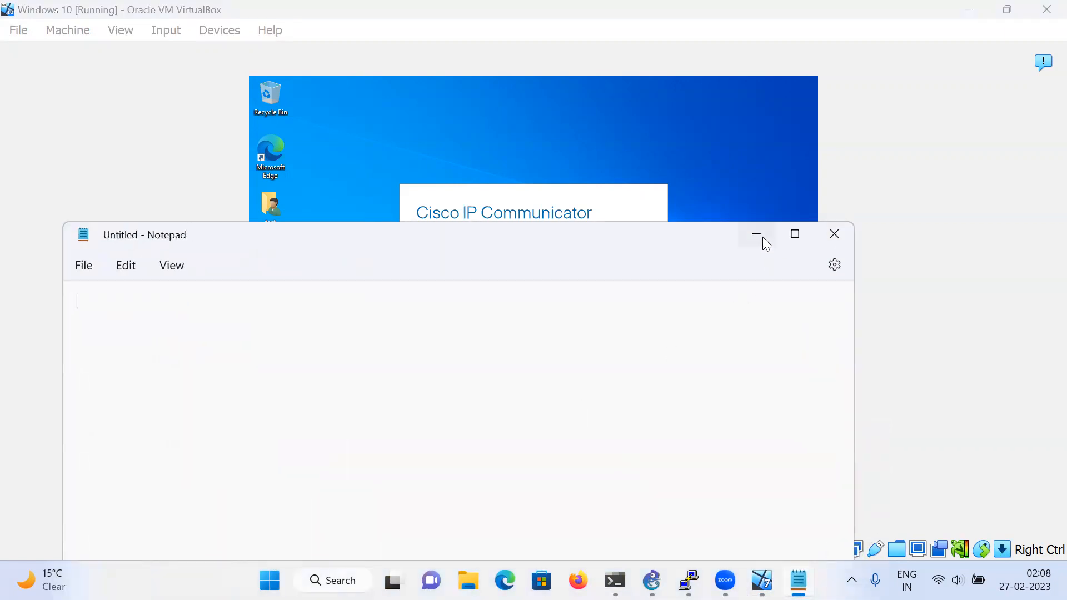
pyautogui.click(758, 235)
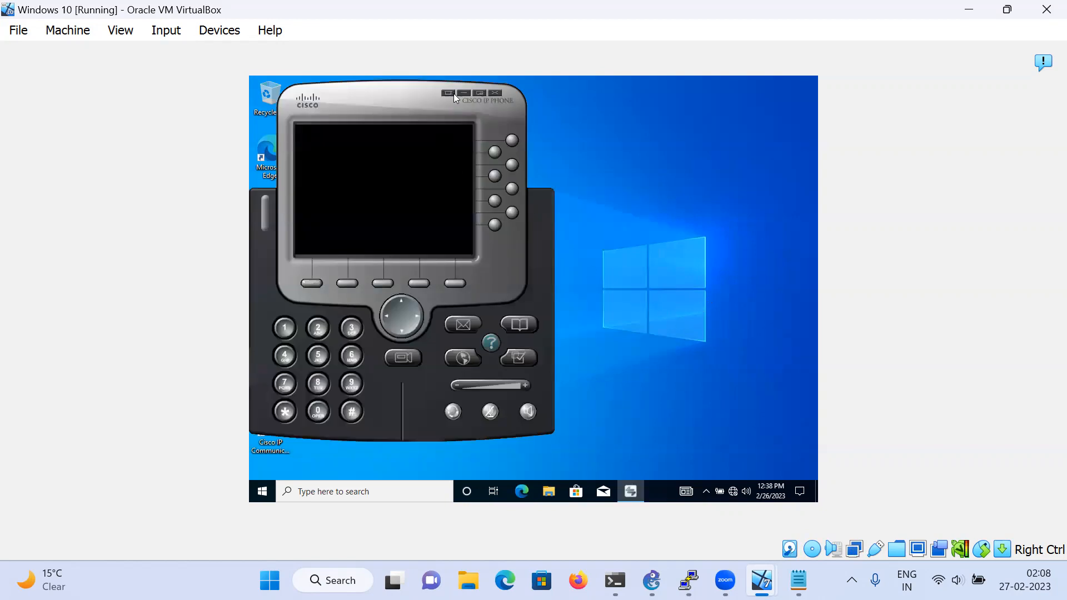
# - Show the network preferences of Cisco IP Communicator in Windows 10 to read its device name
pyautogui.rightClick(465, 94)
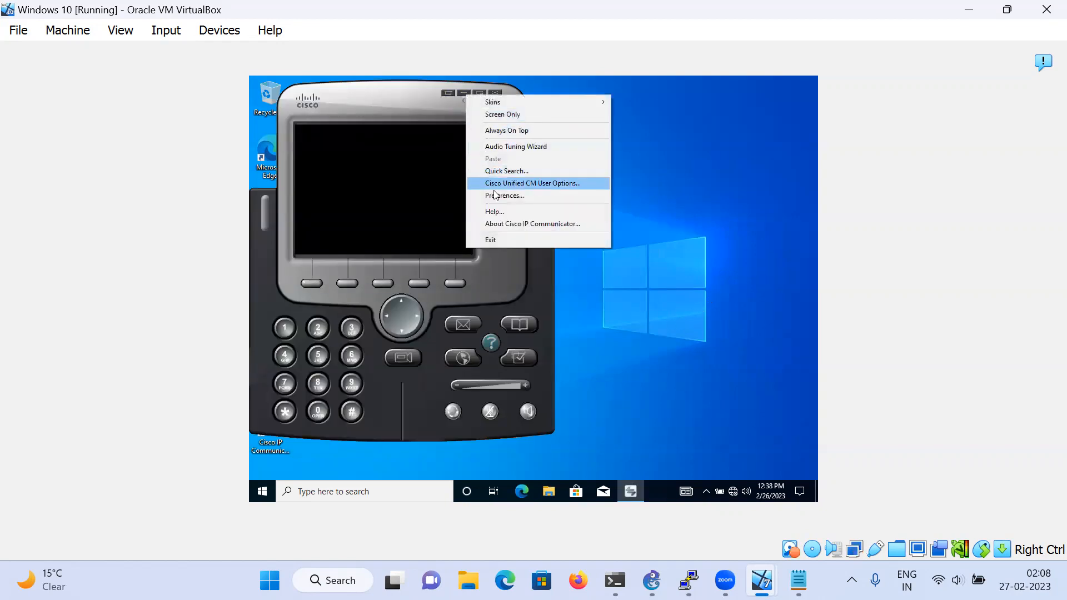
pyautogui.click(495, 195)
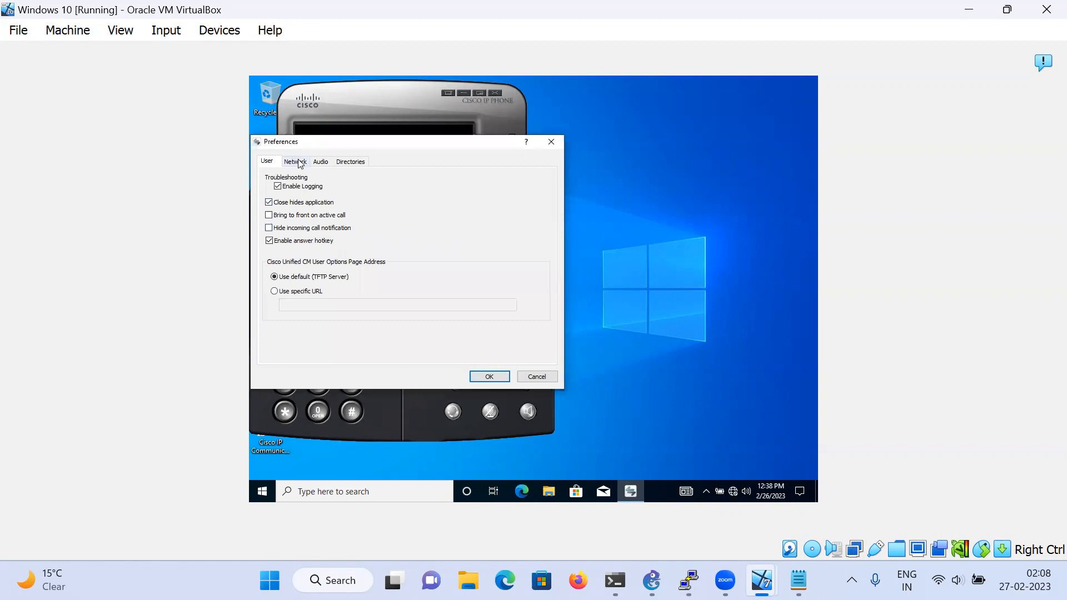
pyautogui.click(300, 162)
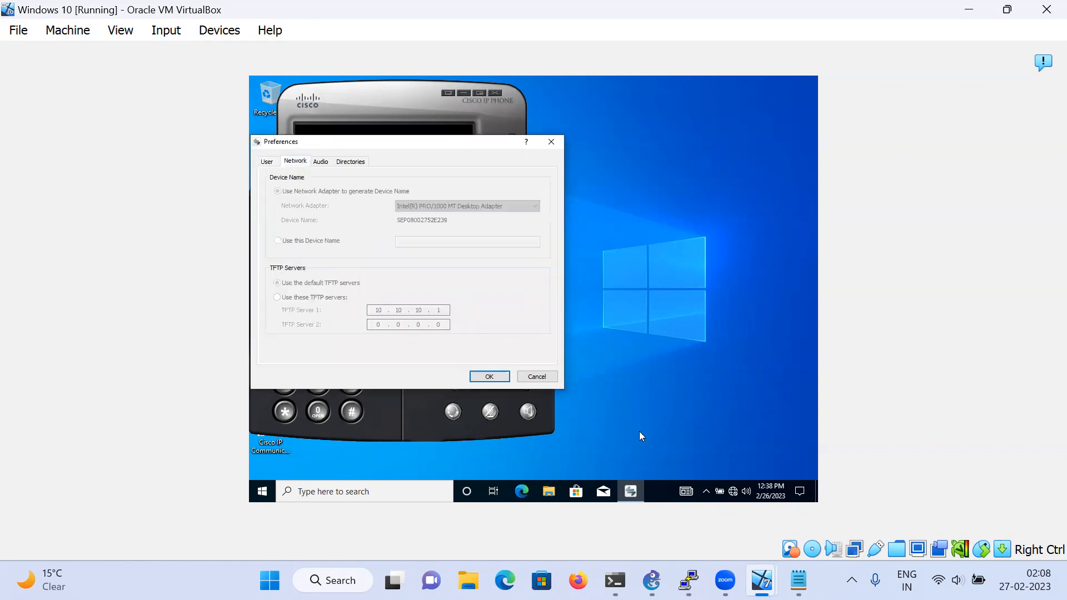
# - Note the phone's MAC address as 0800.2752.e239 in Notepad, copy it, and close the phone's preferences
pyautogui.click(798, 580)
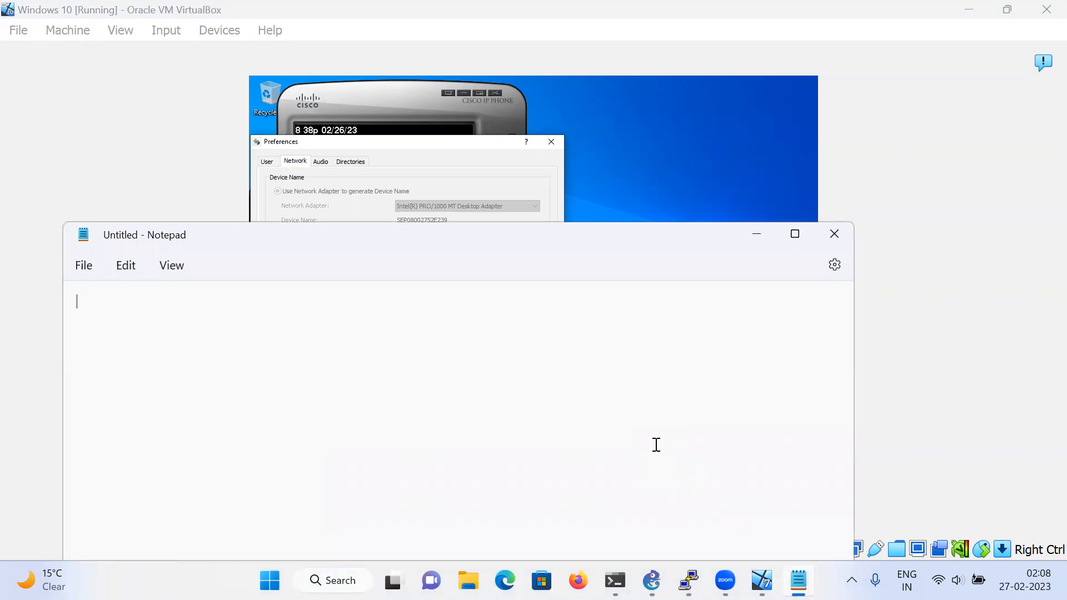
pyautogui.write('0800')
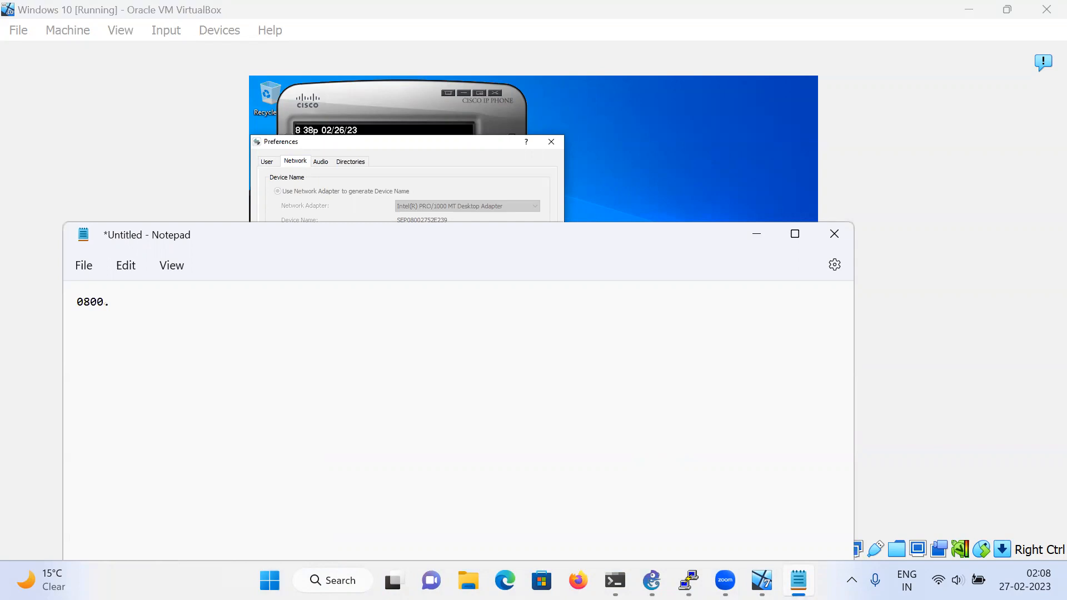
pyautogui.write('.')
pyautogui.moveTo(593, 248); pyautogui.dragTo(606, 297)
pyautogui.write('2752.')
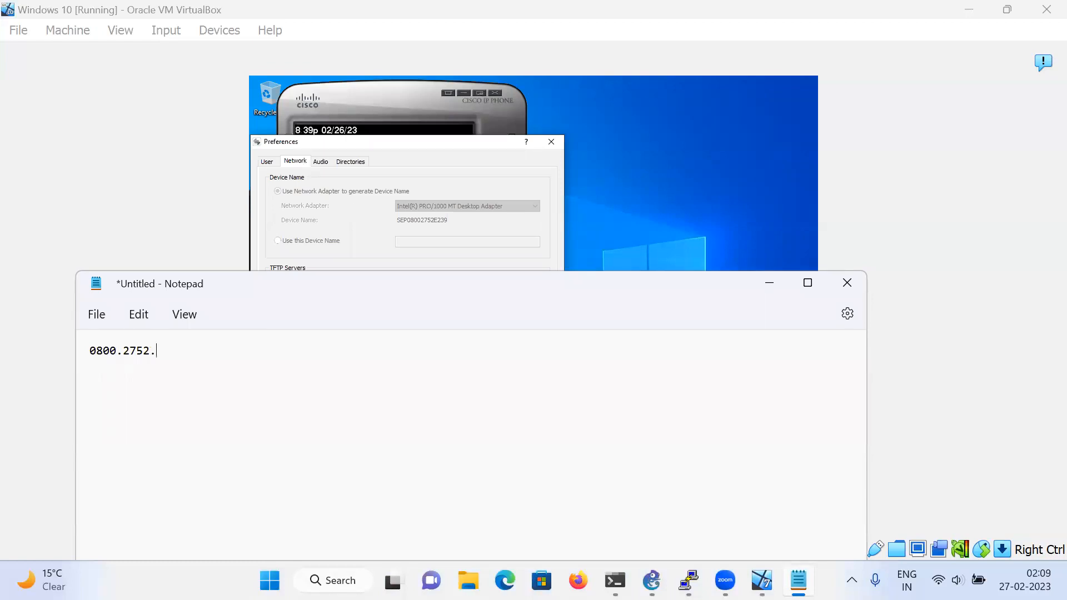
pyautogui.write('e239')
pyautogui.hotkey('ctrl', 'a')
pyautogui.press('super+c')
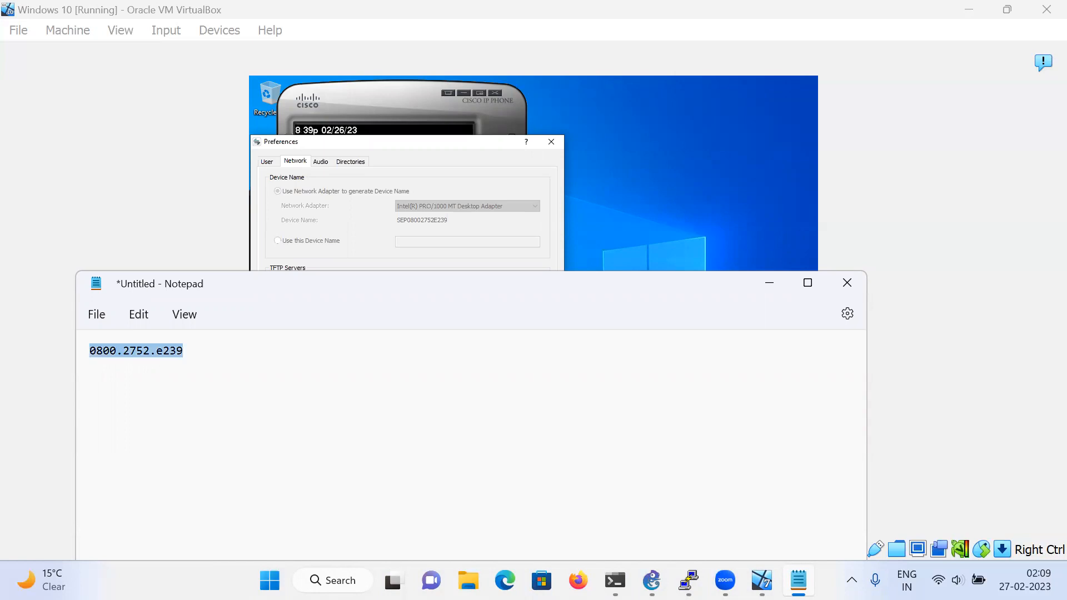
pyautogui.click(769, 282)
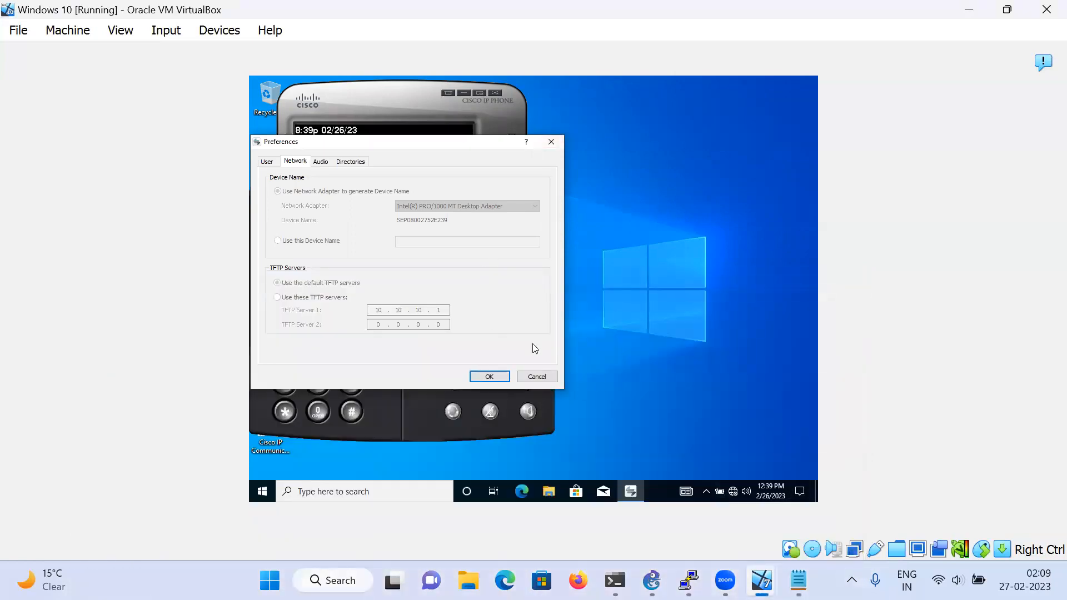
pyautogui.click(551, 141)
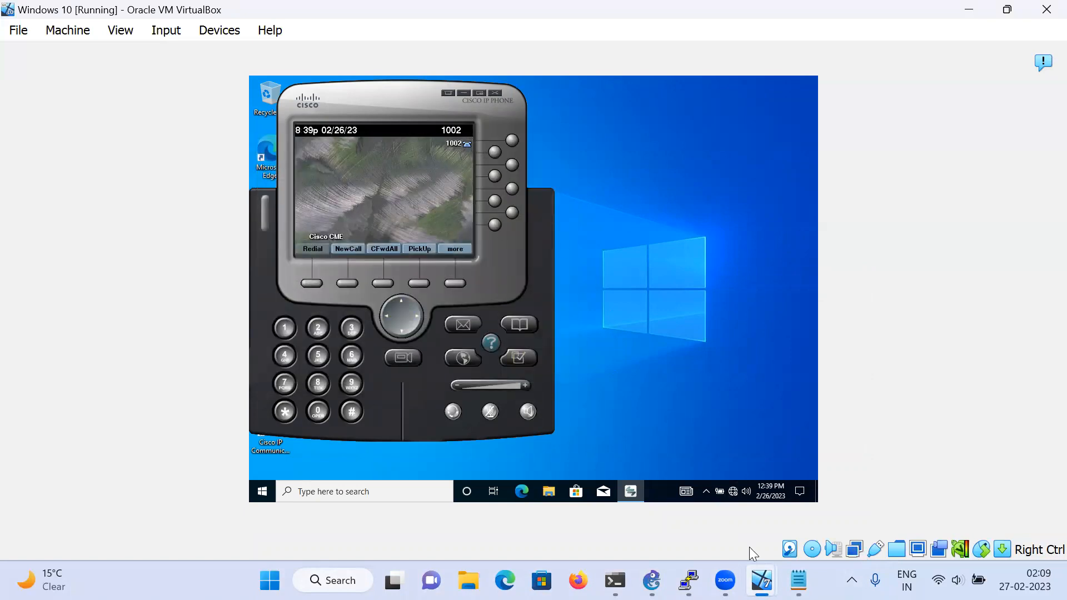
# - Switch to the R1 console and enter configuration mode for ephone 2
pyautogui.click(689, 580)
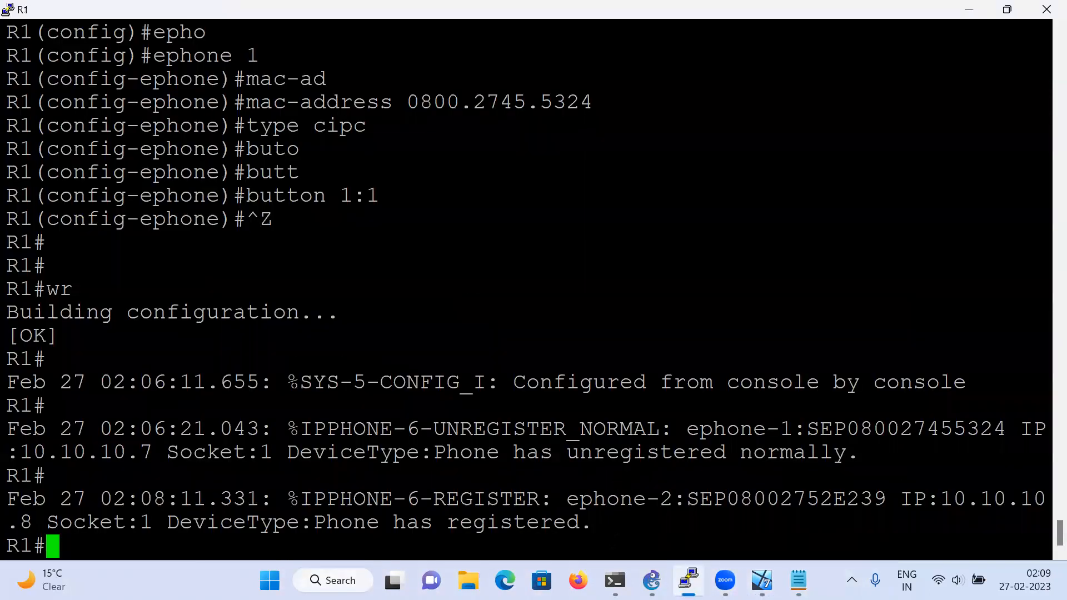
pyautogui.write('conf t')
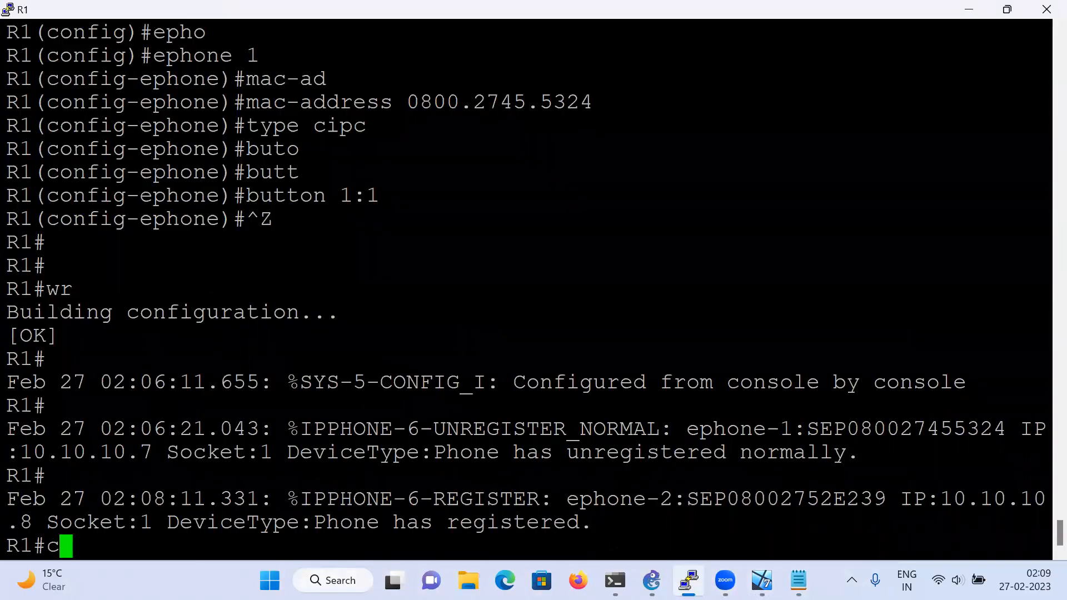
pyautogui.press('Return')
pyautogui.press('Up')
pyautogui.press('Up')
pyautogui.press('Up')
pyautogui.press('Up')
pyautogui.press('Up')
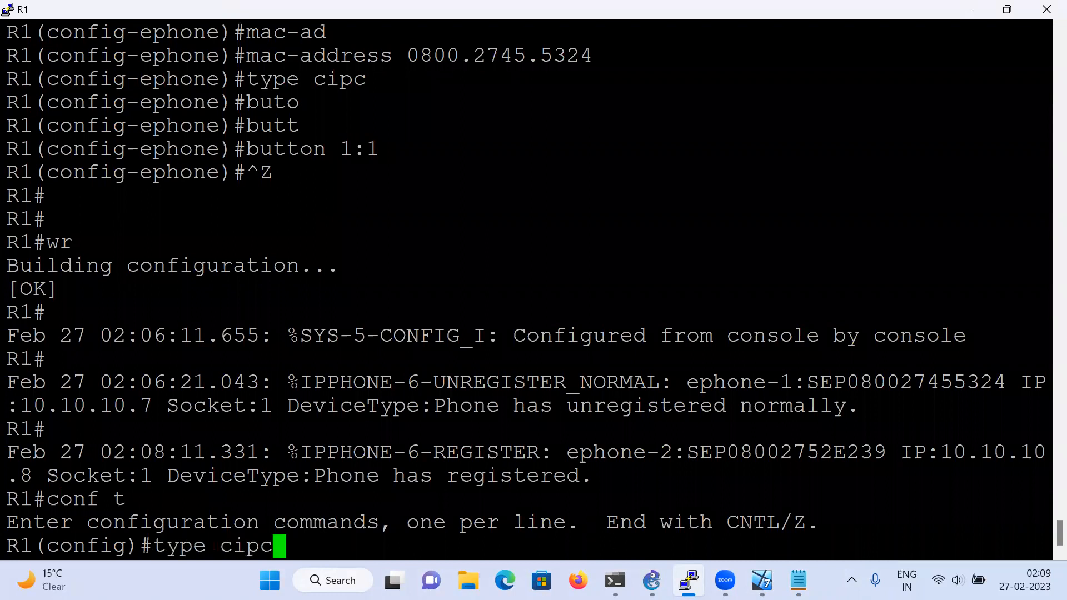
pyautogui.press('BackSpace')
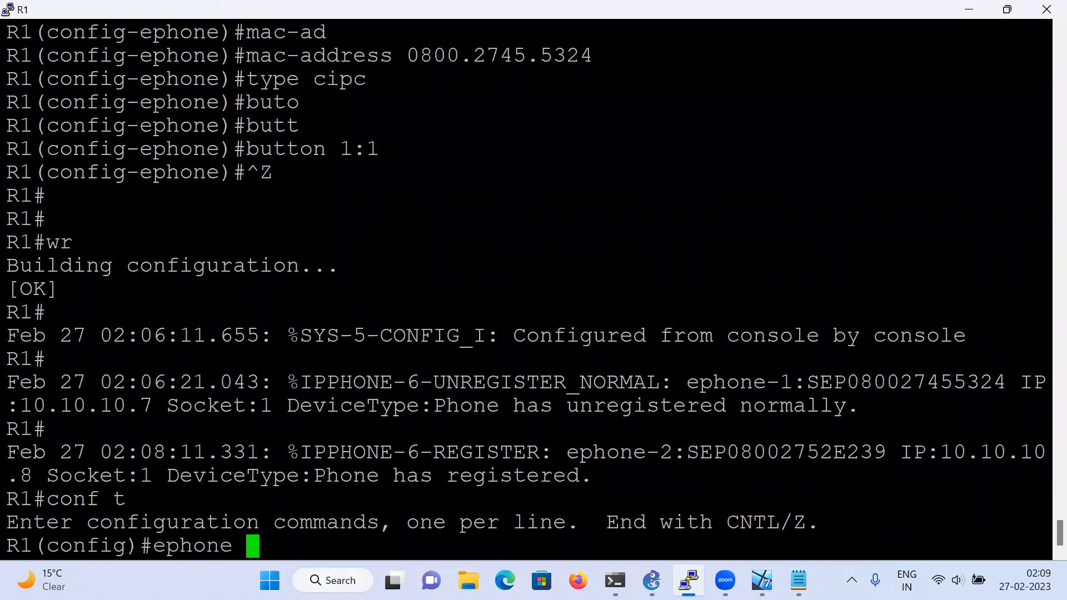
pyautogui.write('2')
pyautogui.press('Return')
# - Set the MAC address of ephone 2 to 0800.2752.e239, pasted from the Notepad note
pyautogui.write('mac-ad')
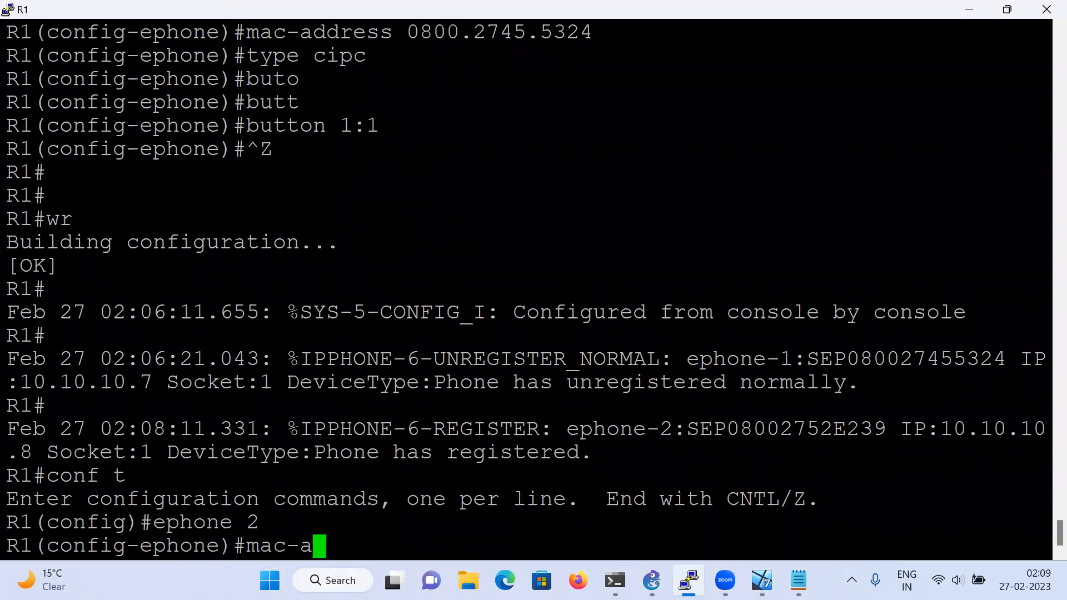
pyautogui.press('Tab')
pyautogui.click(798, 581)
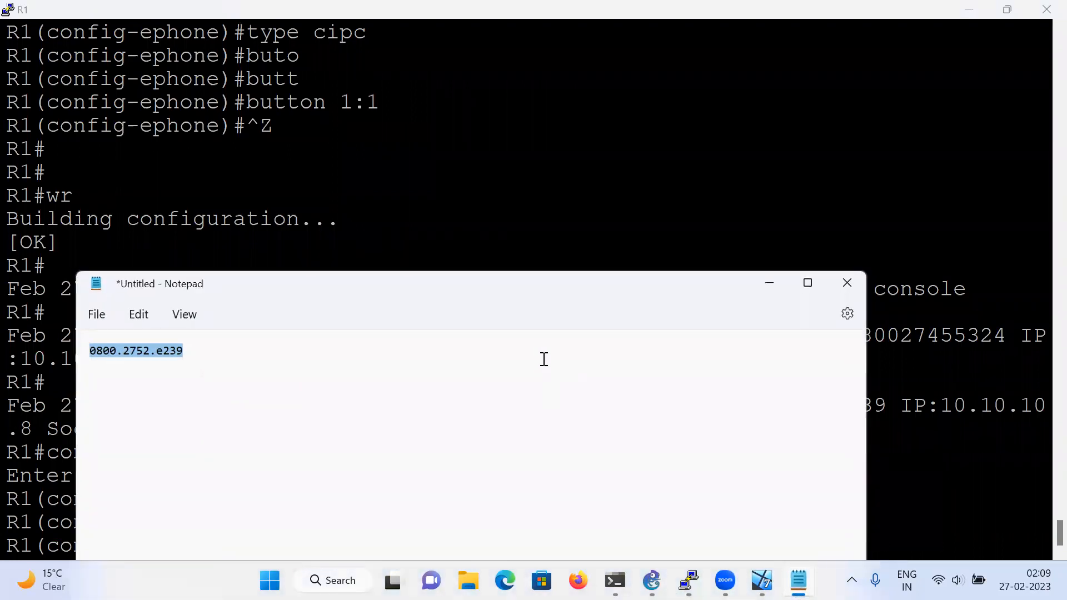
pyautogui.hotkey('alt', 'Tab')
pyautogui.rightClick(544, 359)
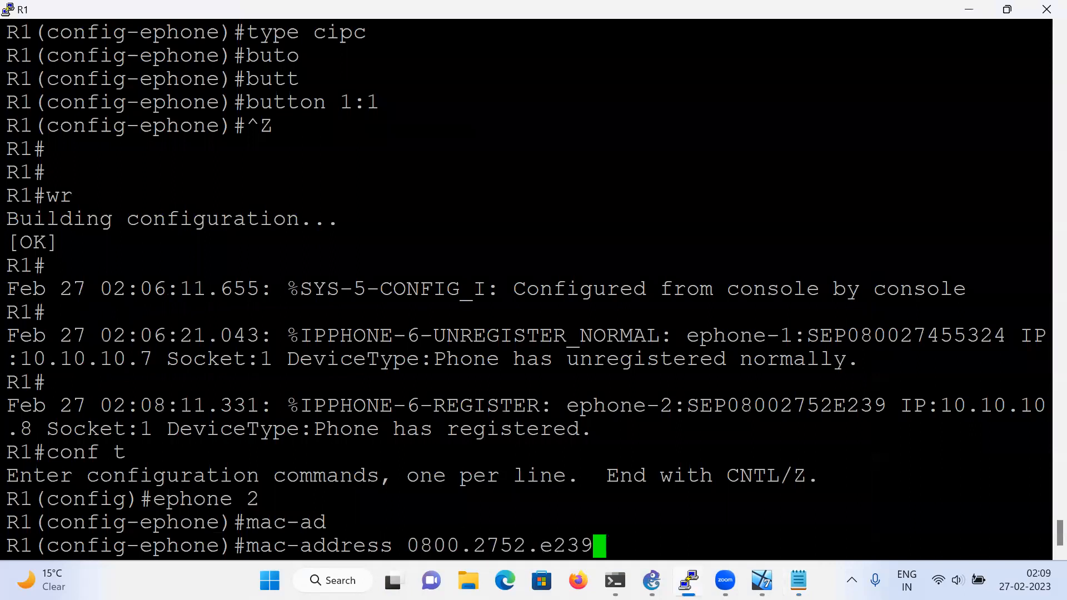
pyautogui.press('Return')
# - Set ephone 2's type to cipc and assign button 1:2 to it
pyautogui.press('Up')
pyautogui.press('Up')
pyautogui.press('Up')
pyautogui.press('Up')
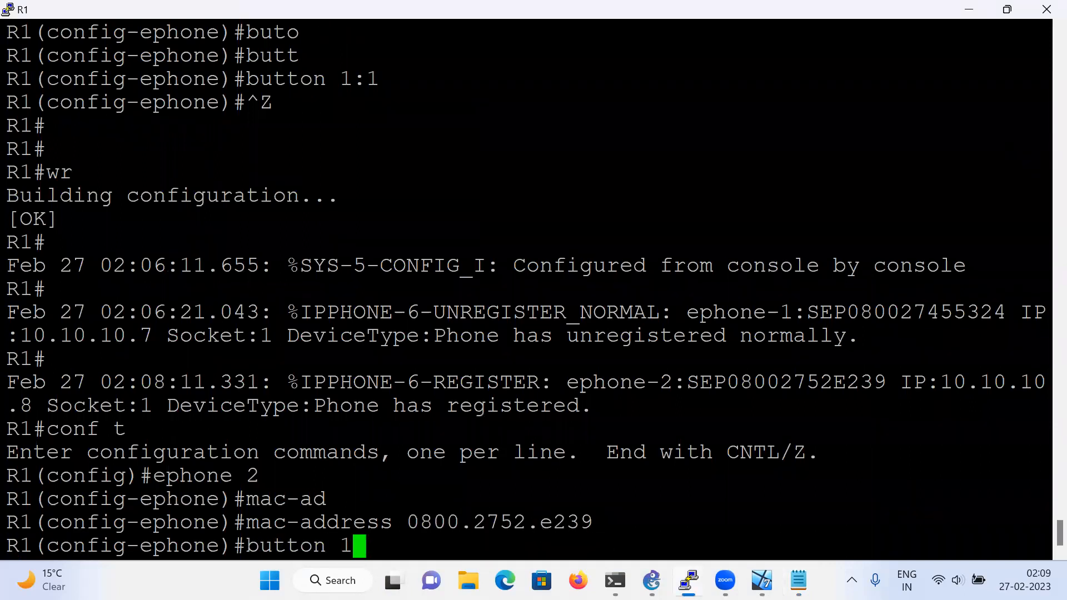
pyautogui.press('Return')
pyautogui.press('Up')
pyautogui.press('Up')
pyautogui.press('Up')
pyautogui.press('Up')
pyautogui.press('Left')
pyautogui.press('Up')
pyautogui.press('BackSpace')
pyautogui.write('2')
pyautogui.press('Return')
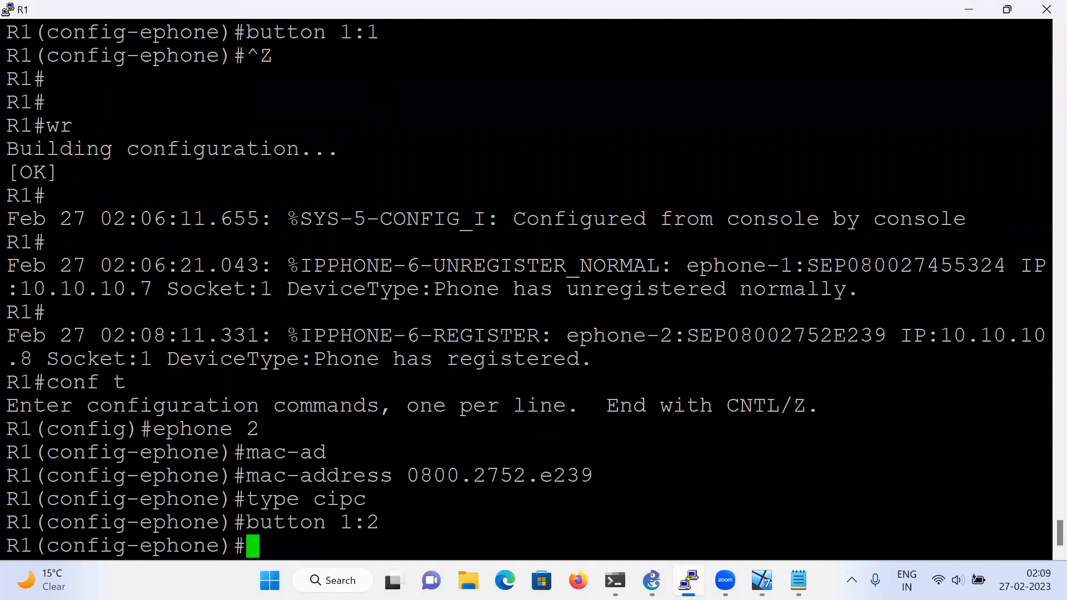
# - Exit ephone 2 configuration on R1, save the running configuration with wr, and minimize the console
pyautogui.hotkey('ctrl', 'z')
pyautogui.press('Return')
pyautogui.press('Return')
pyautogui.write('wr')
pyautogui.press('Return')
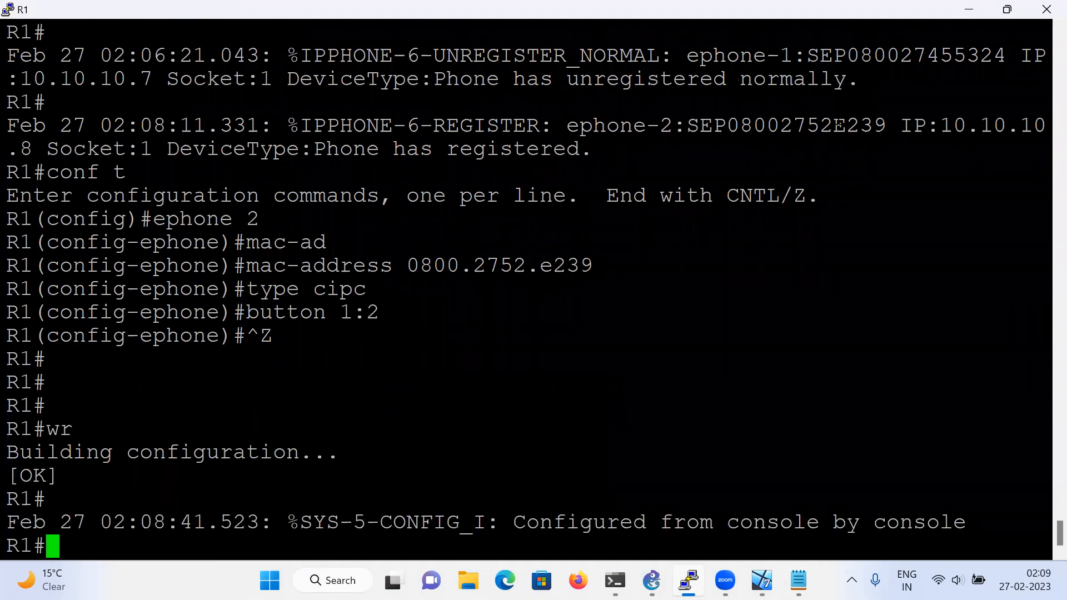
pyautogui.click(969, 9)
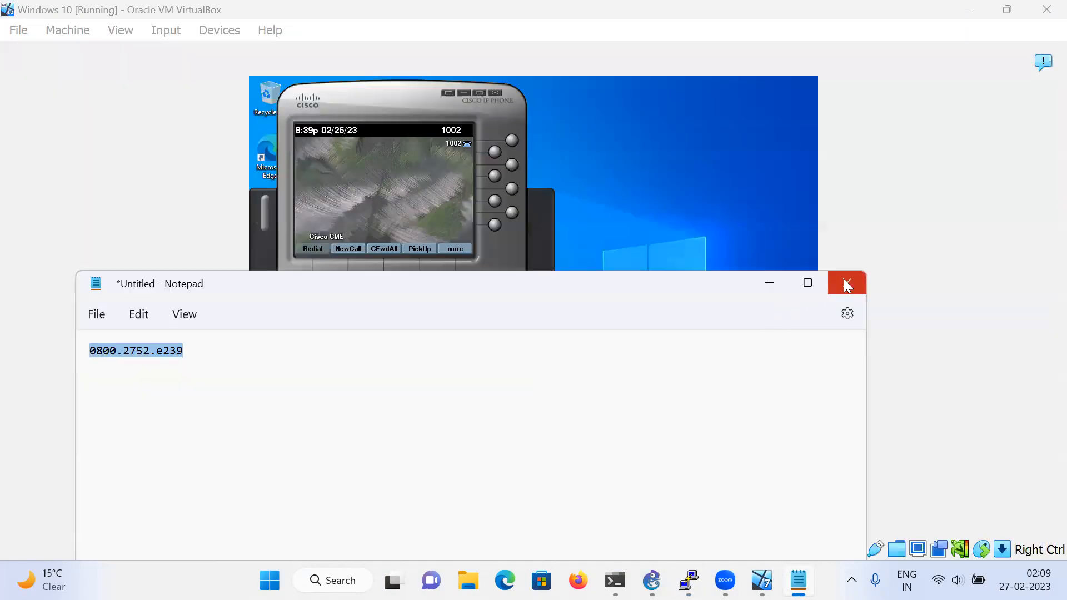
# - Close the Notepad note without saving and exit Cisco IP Communicator completely on the Windows 10 VM
pyautogui.click(847, 282)
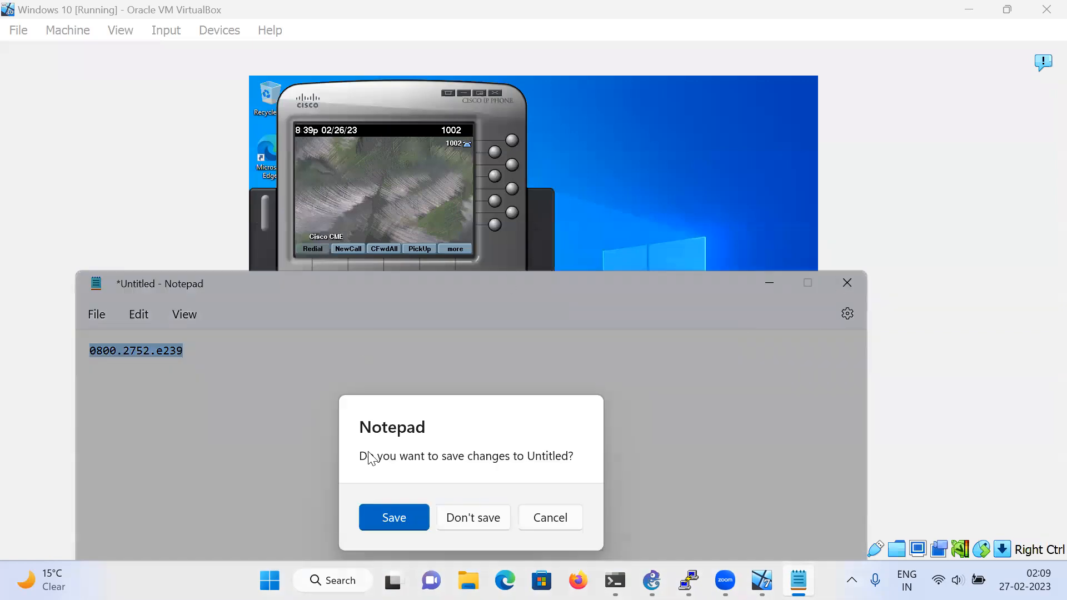
pyautogui.click(465, 530)
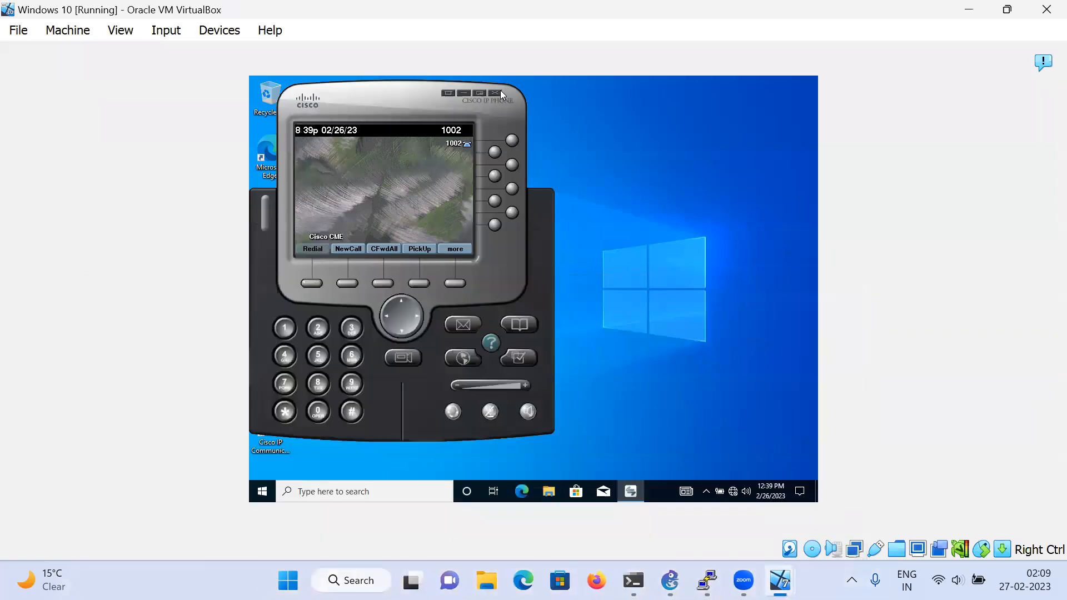
pyautogui.click(499, 92)
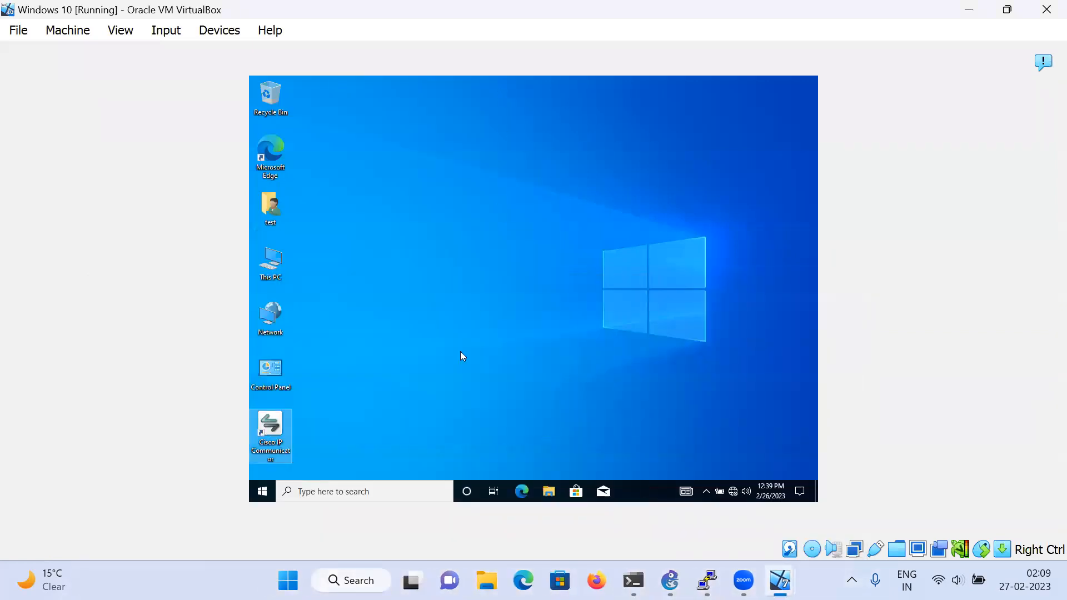
pyautogui.click(707, 490)
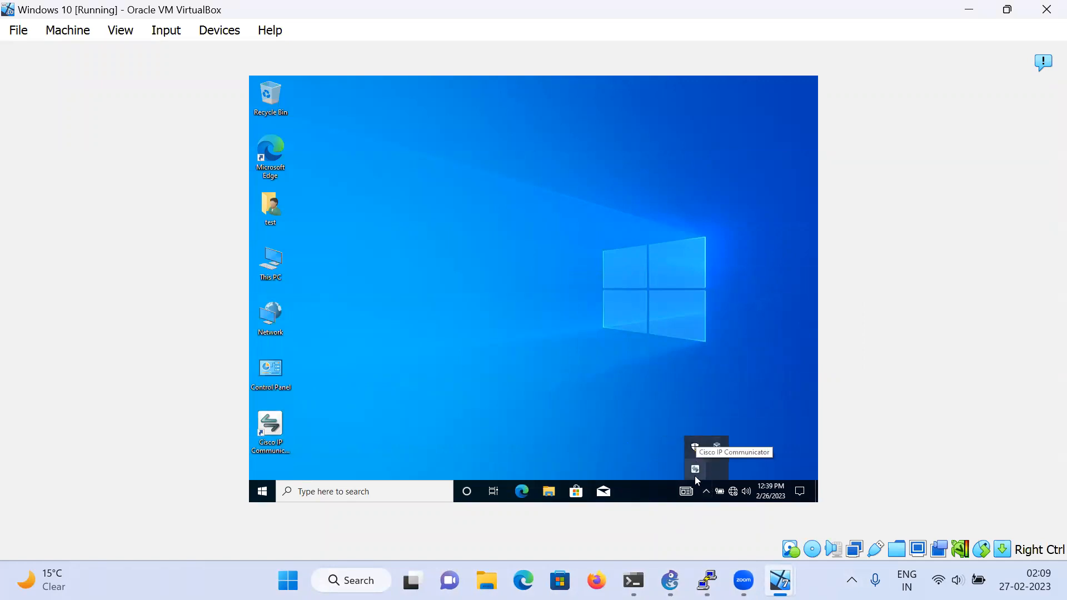
pyautogui.rightClick(697, 470)
pyautogui.click(699, 462)
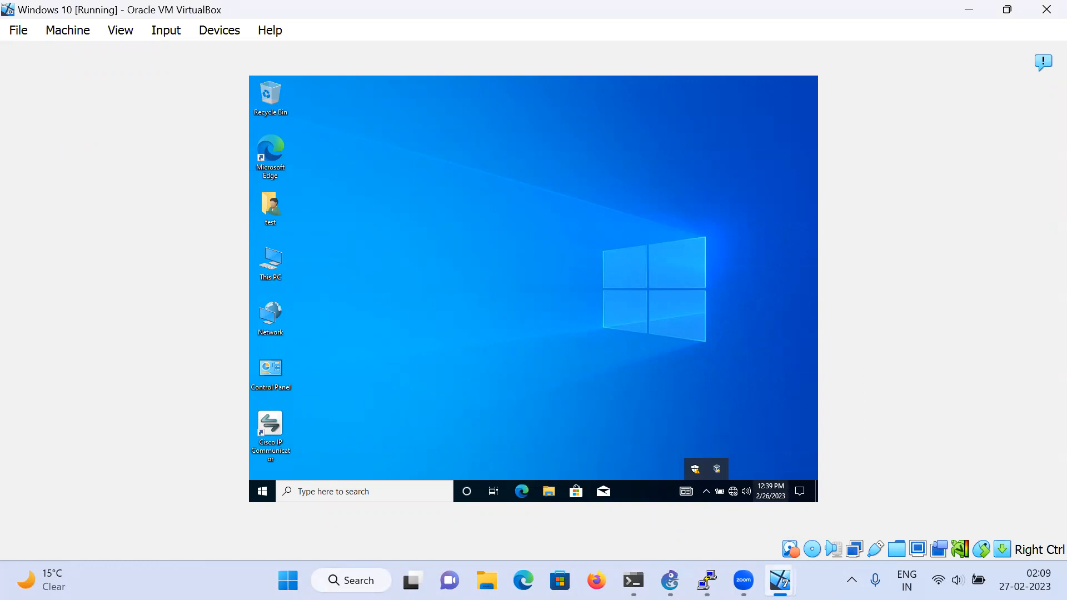
# - Switch to the Windows 7 Clone VM and launch Cisco IP Communicator from its desktop
pyautogui.moveTo(780, 580)
pyautogui.click(687, 507)
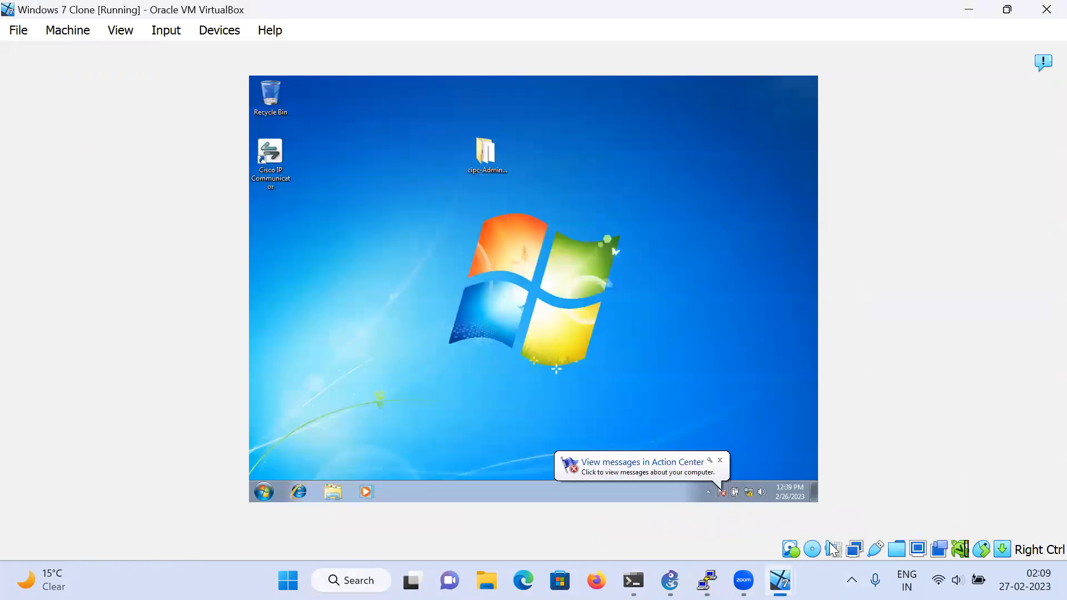
pyautogui.click(708, 493)
pyautogui.click(708, 493)
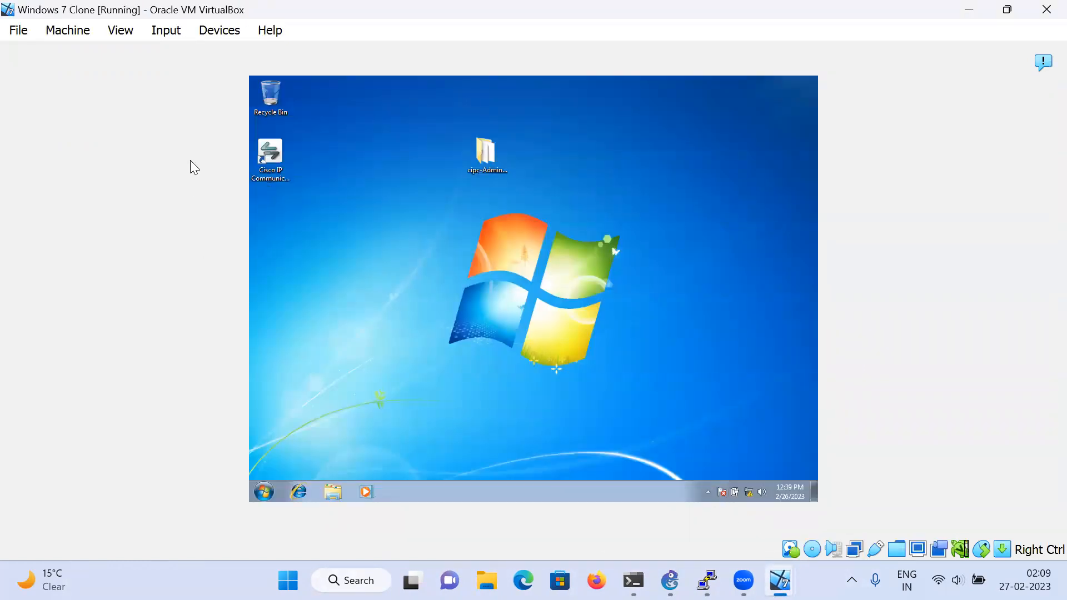
pyautogui.doubleClick(270, 152)
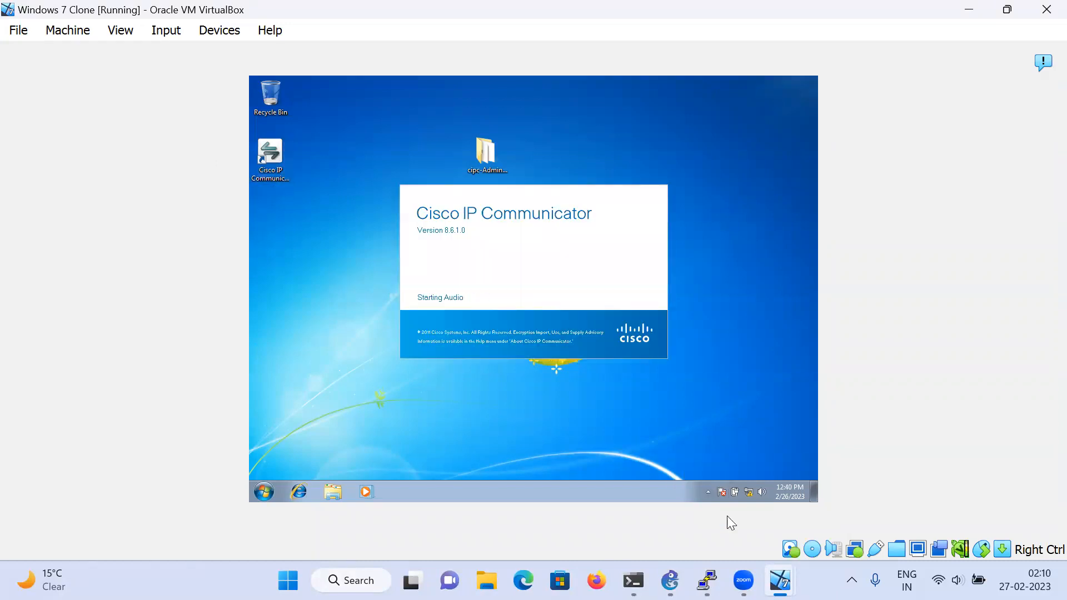
# - Minimize the Windows 10 VM and check the R1 console for phone registration messages
pyautogui.moveTo(780, 578)
pyautogui.click(856, 503)
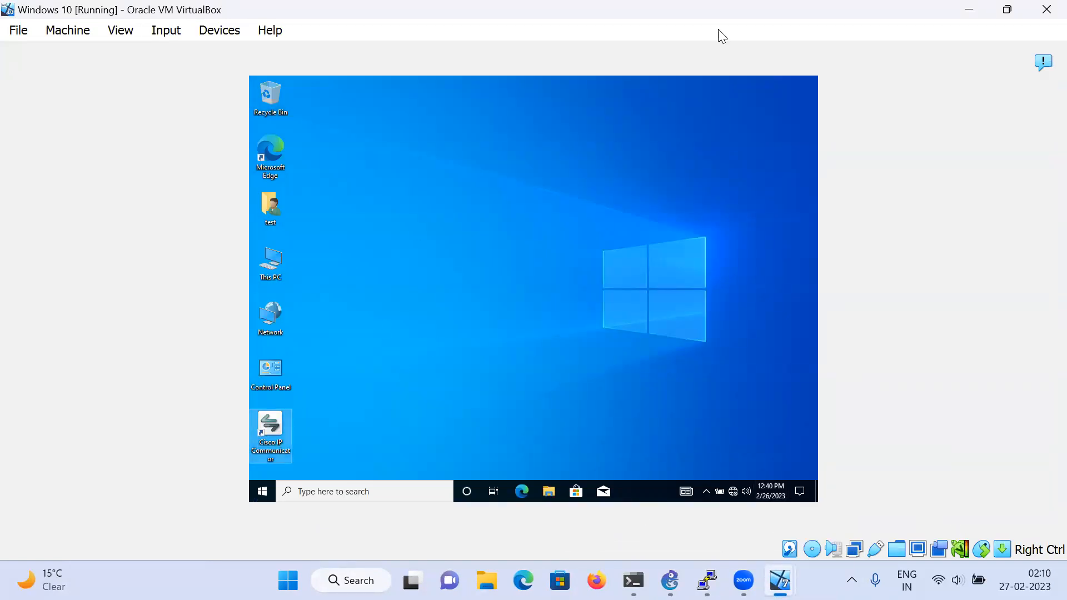
pyautogui.click(968, 9)
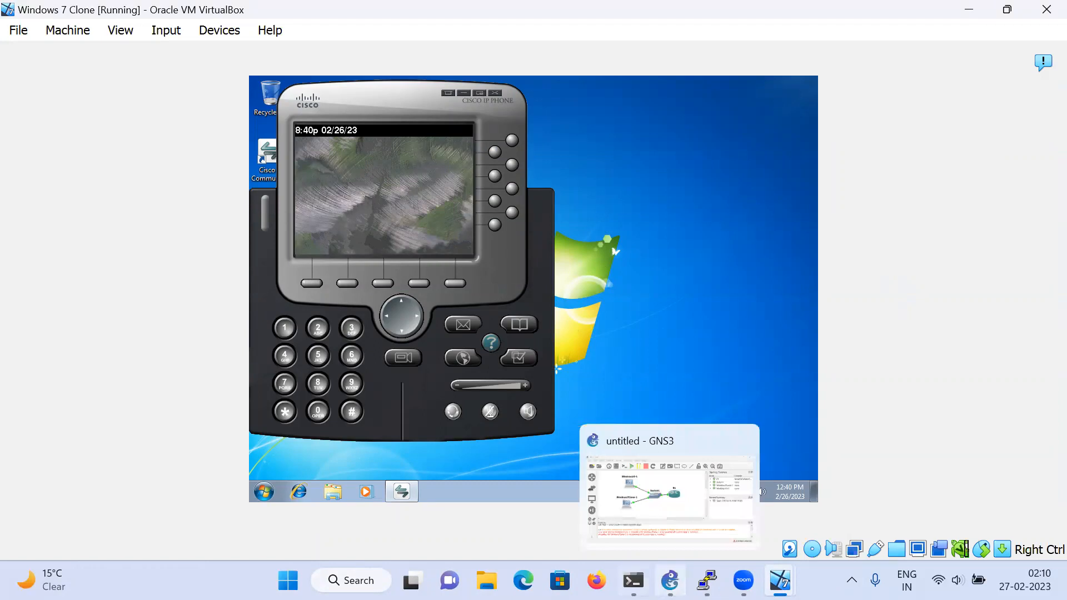
pyautogui.click(707, 580)
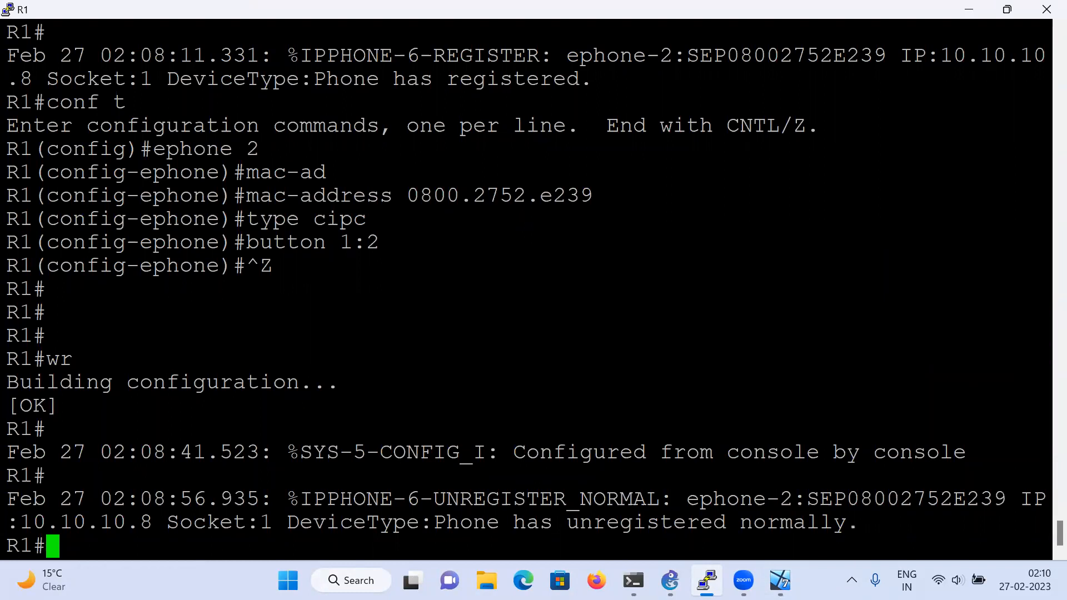
pyautogui.click(707, 580)
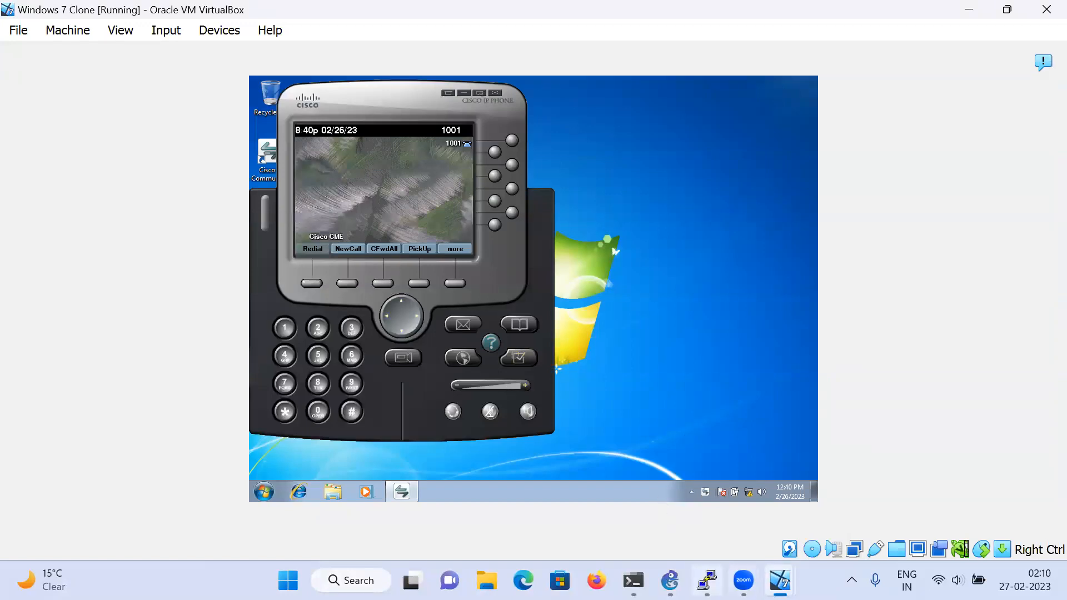
# - Switch to the Windows 10 VM and launch Cisco IP Communicator there
pyautogui.moveTo(780, 580)
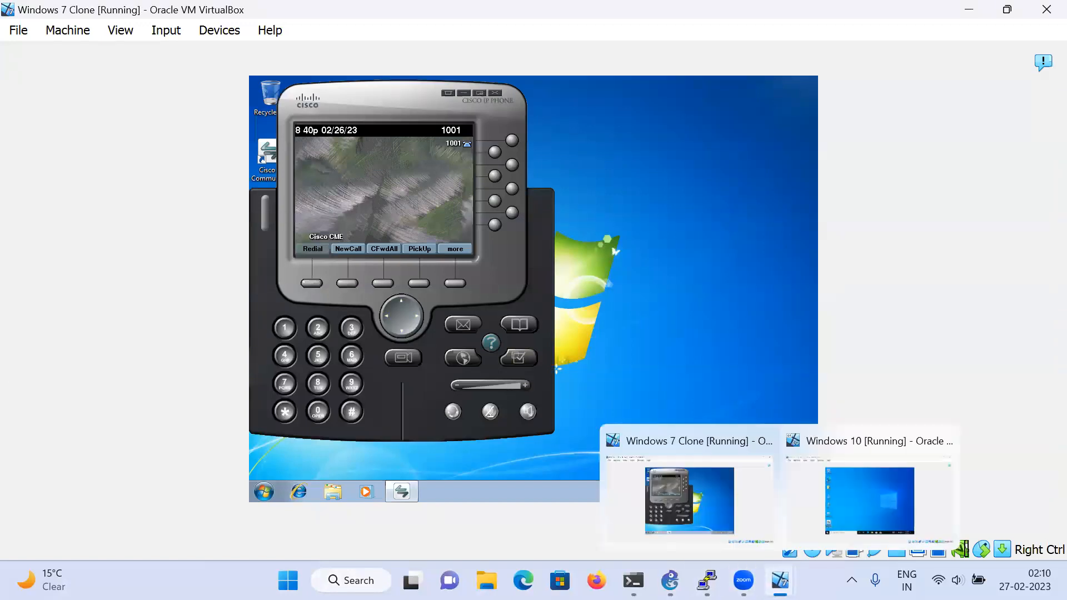
pyautogui.click(908, 492)
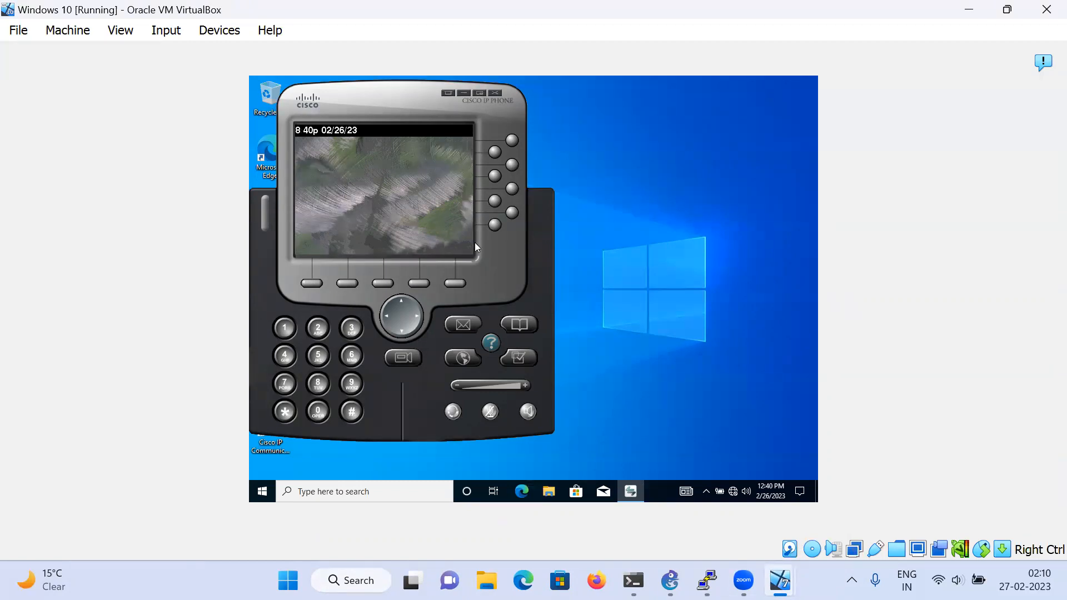
pyautogui.moveTo(706, 581)
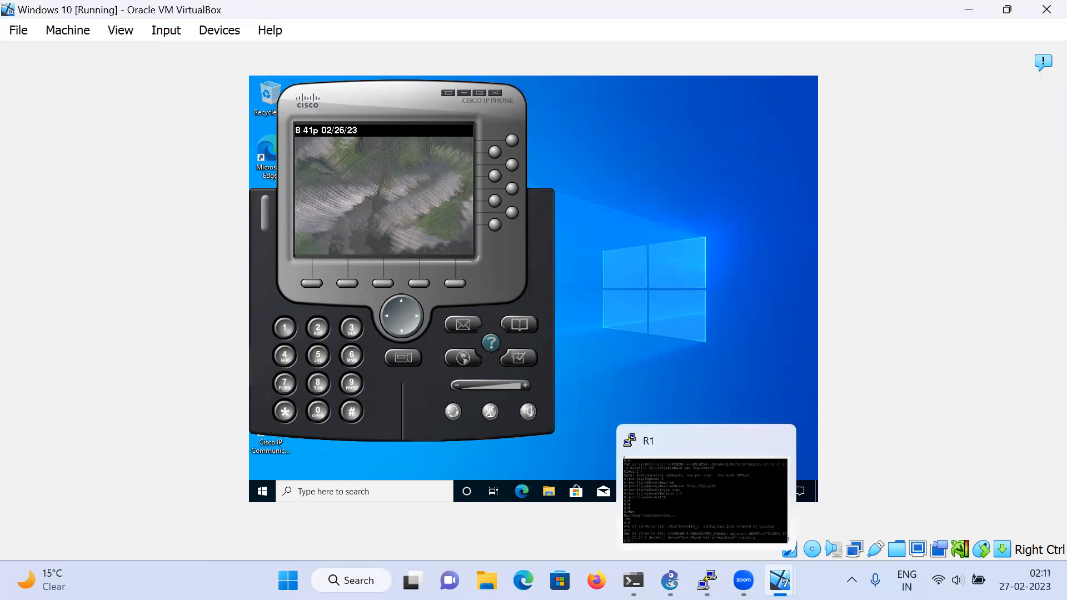
# - Check the extensions on the Windows 7 and Windows 10 phones and their registration messages in the R1 console
pyautogui.moveTo(780, 581)
pyautogui.click(629, 468)
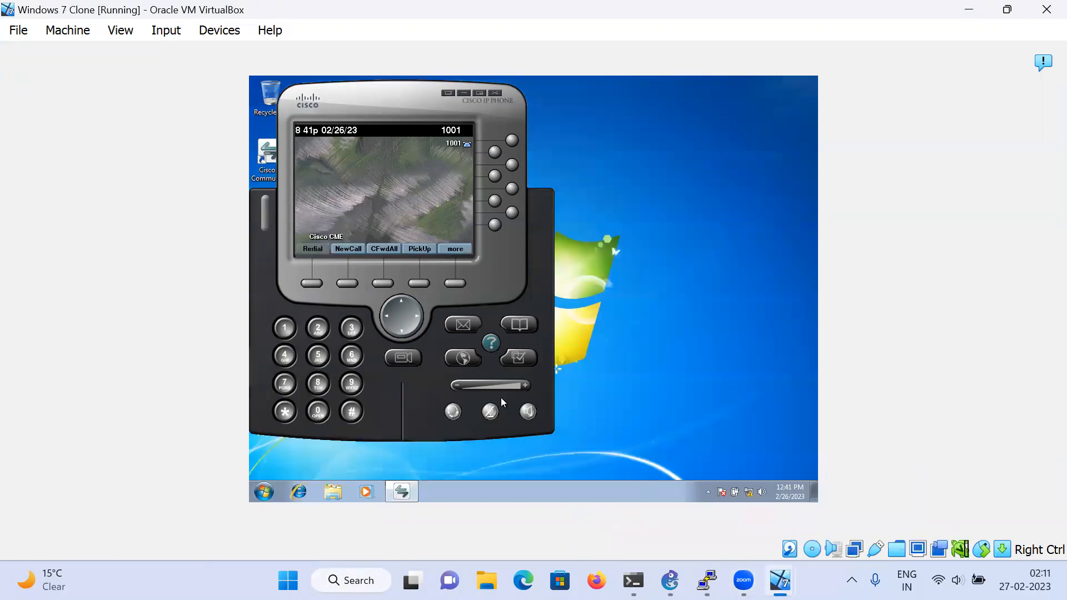
pyautogui.moveTo(780, 581)
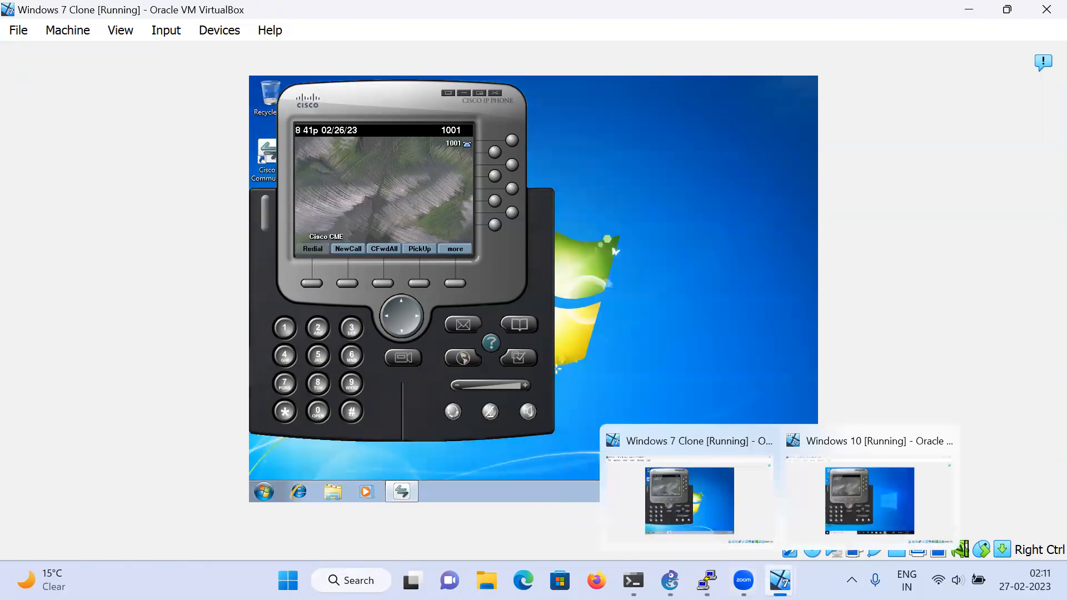
pyautogui.click(884, 501)
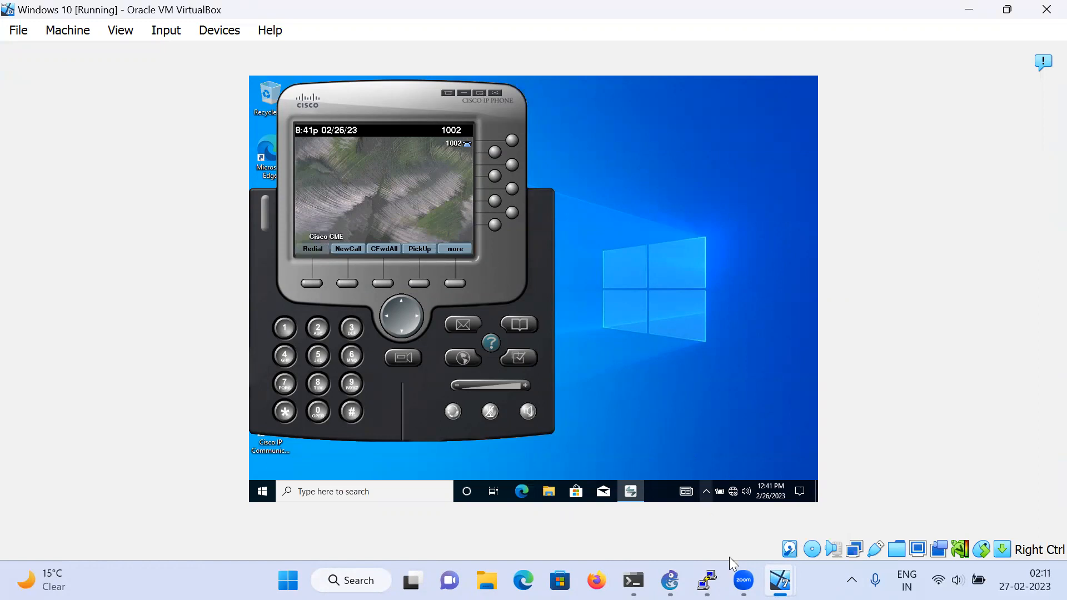
pyautogui.click(706, 581)
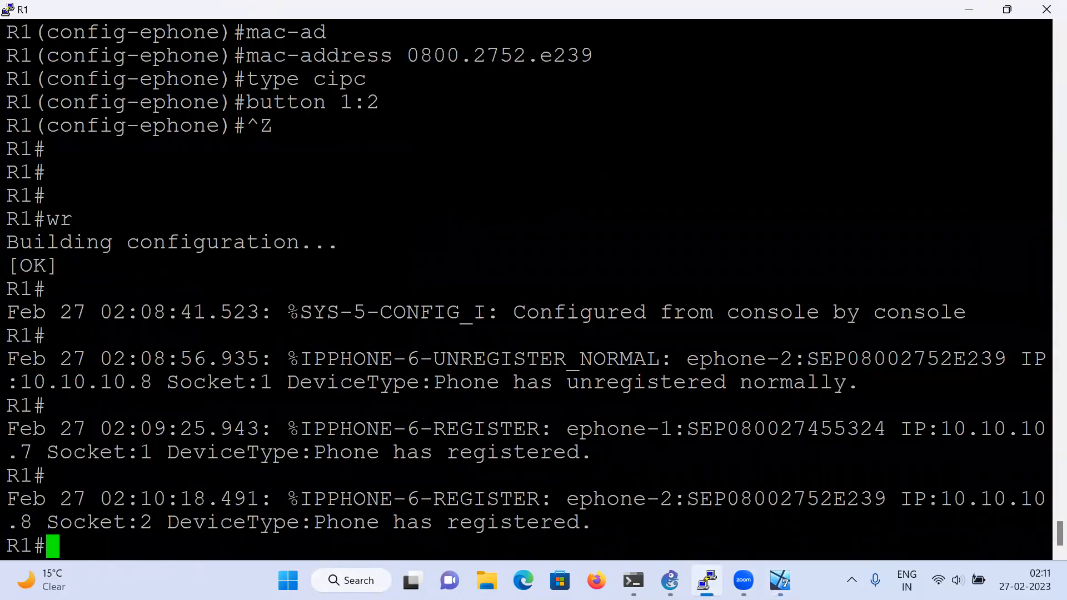
pyautogui.click(705, 581)
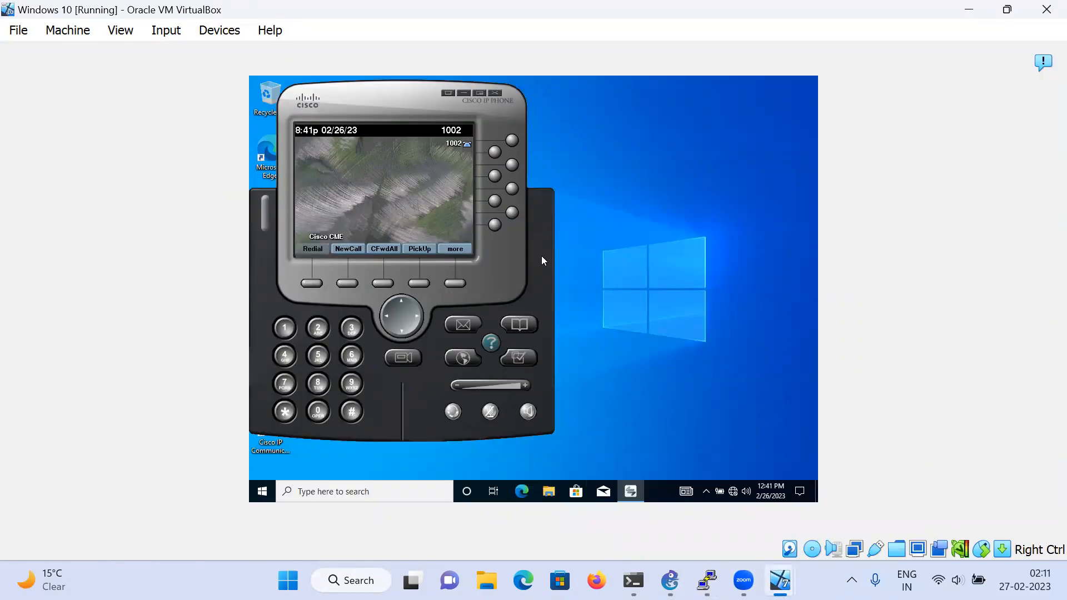
# - Place a new call from the Windows 10 phone to extension 1001
pyautogui.click(355, 250)
pyautogui.click(285, 328)
pyautogui.click(318, 411)
pyautogui.click(318, 412)
pyautogui.click(286, 328)
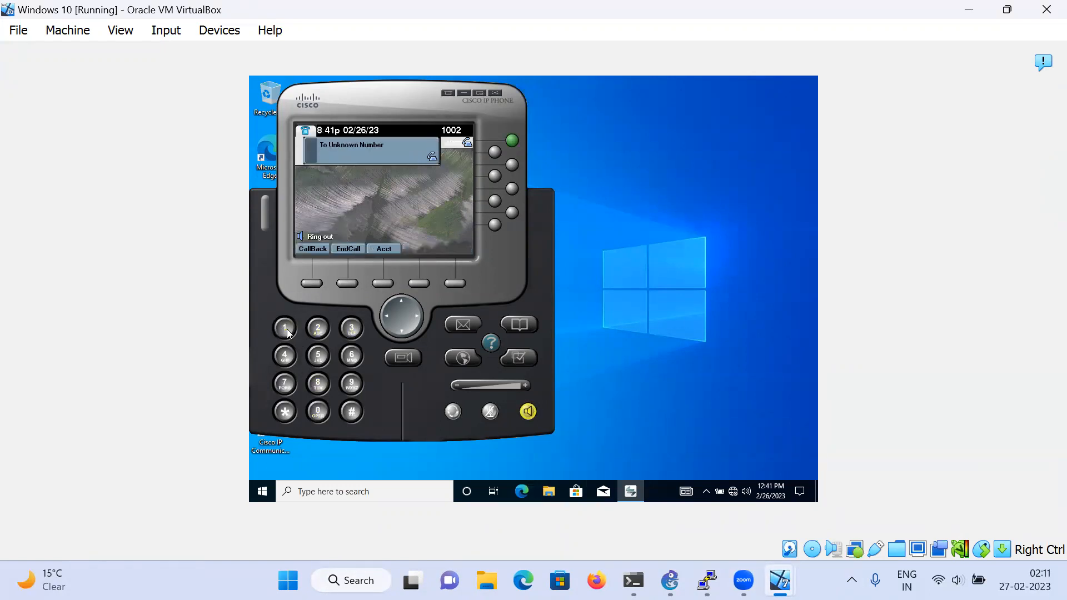
# - Answer the incoming call from extension 1002 on the Windows 7 Clone phone and end the call
pyautogui.moveTo(780, 580)
pyautogui.click(678, 498)
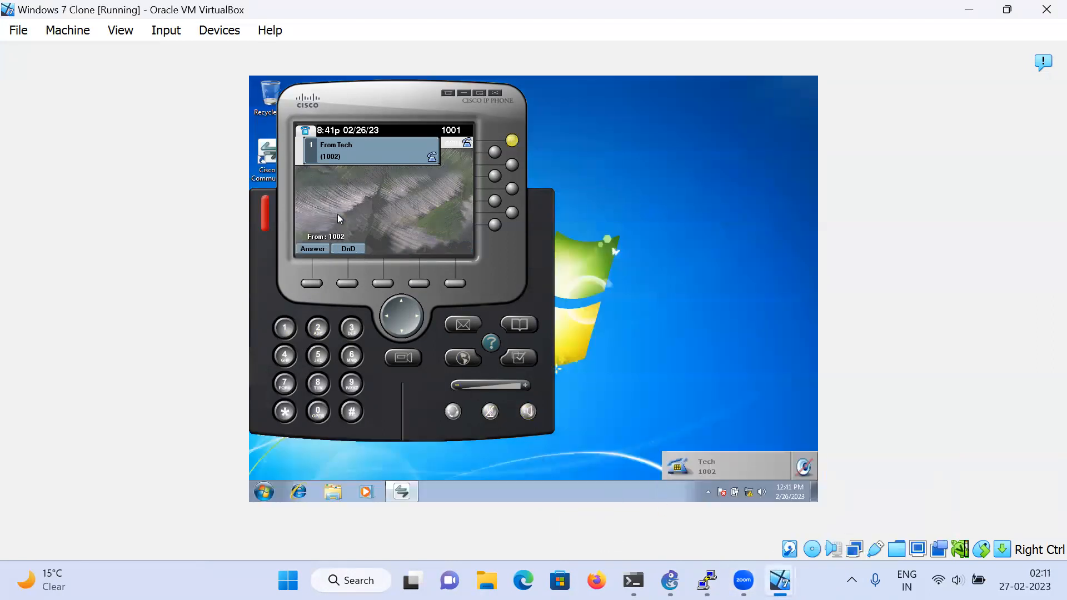
pyautogui.click(318, 252)
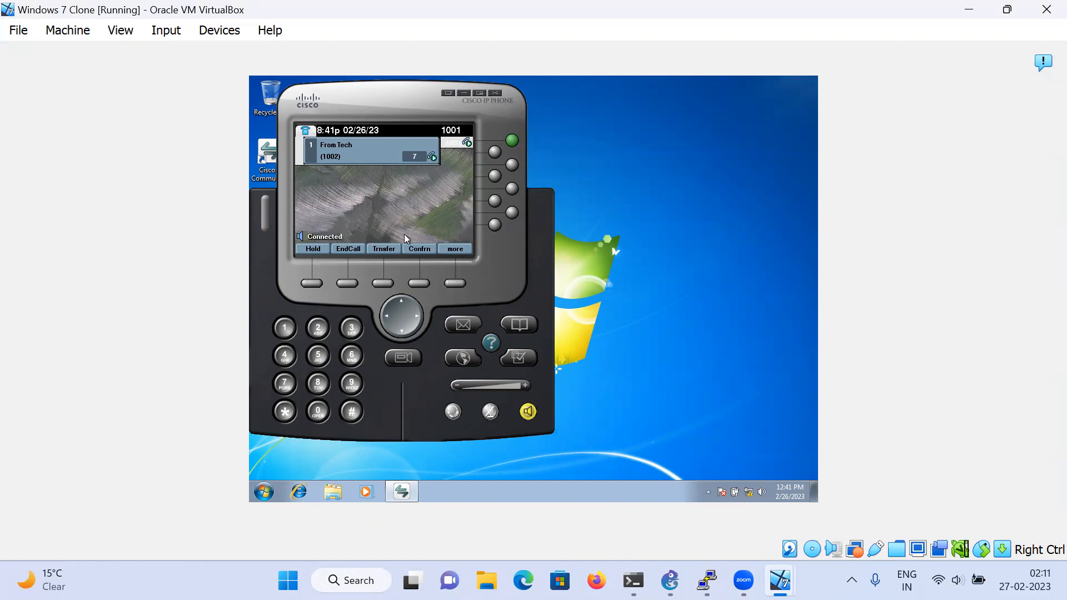
pyautogui.click(348, 252)
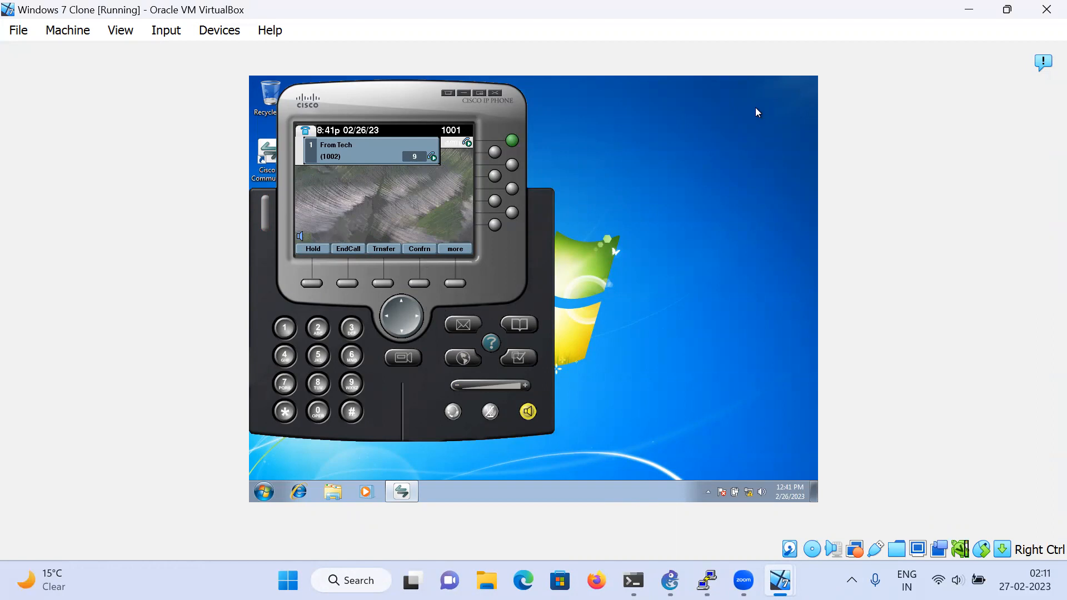